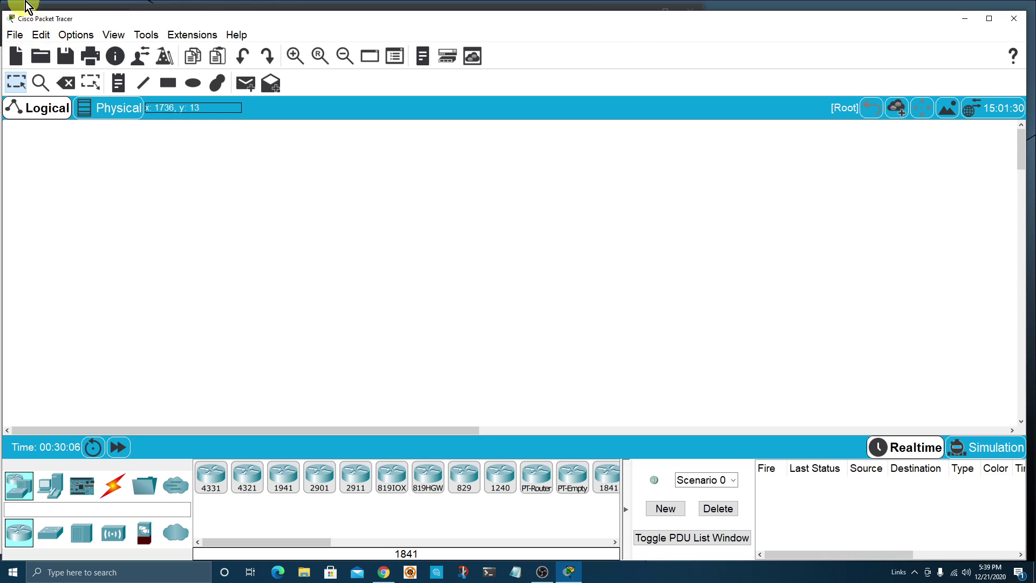
Step: Switch to Chrome, open the Cisco Packet Tracer page from the search results, and view the Introduction to Packet Tracer course's sign-up language options
click(522, 8)
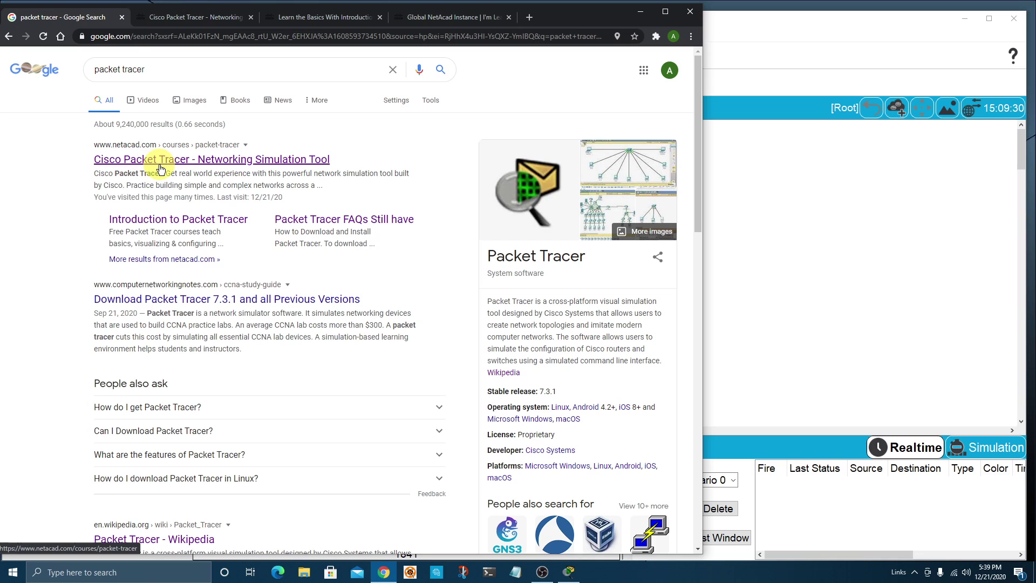
click(183, 161)
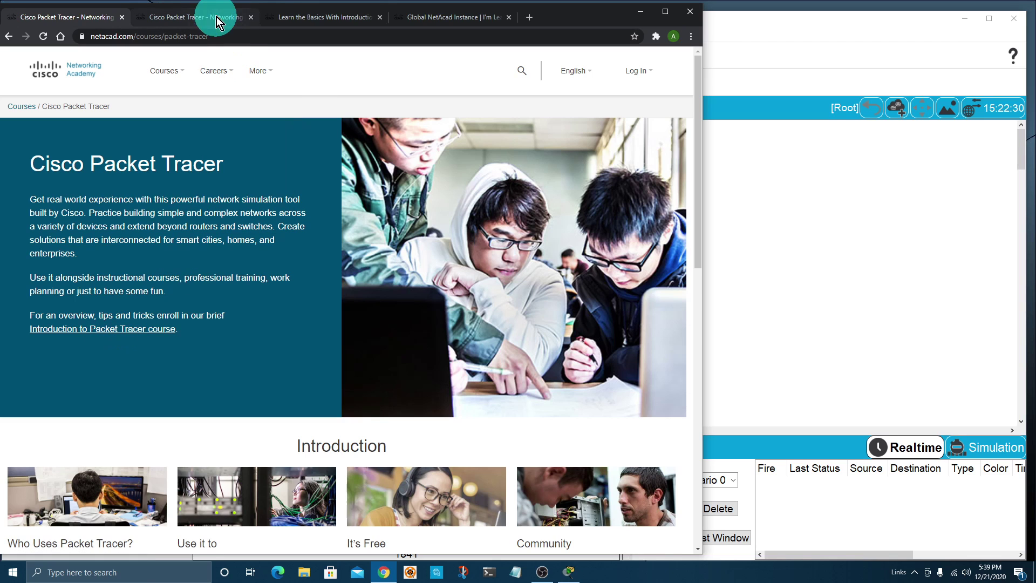
click(298, 18)
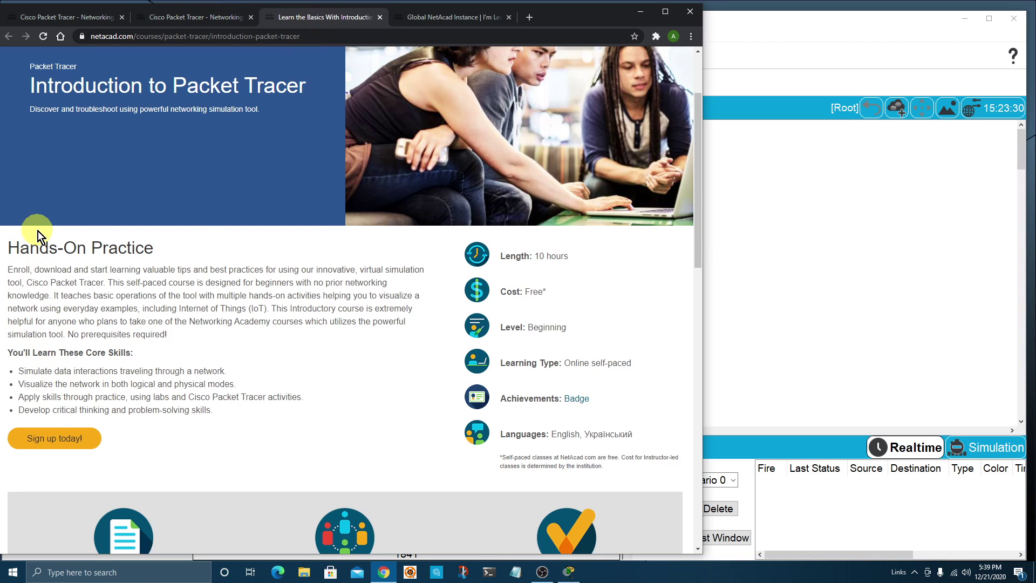
click(61, 439)
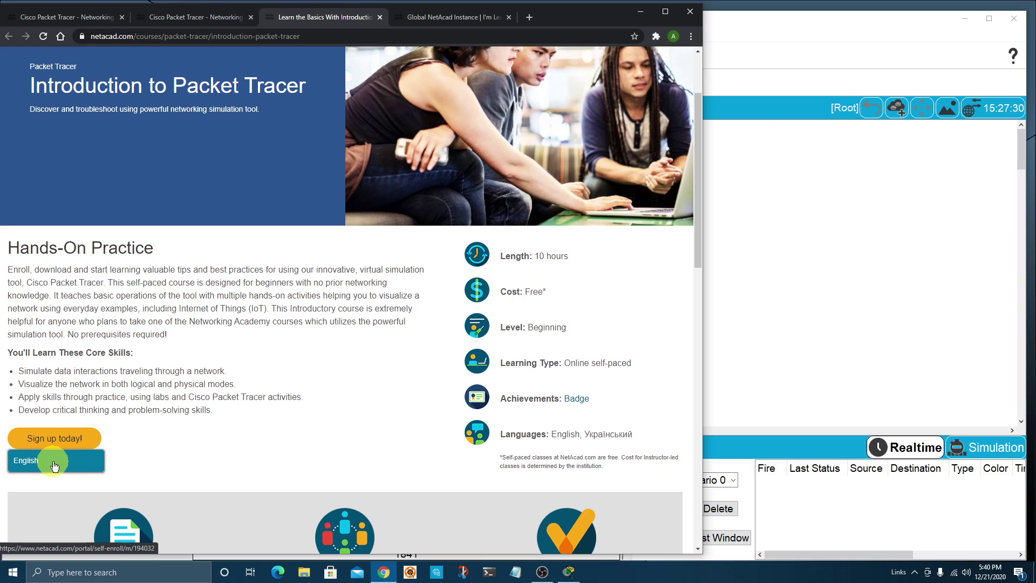
Step: Open the Packet Tracer download page from the NetAcad learning portal's resources and examine the Windows, Linux and macOS downloads
click(467, 18)
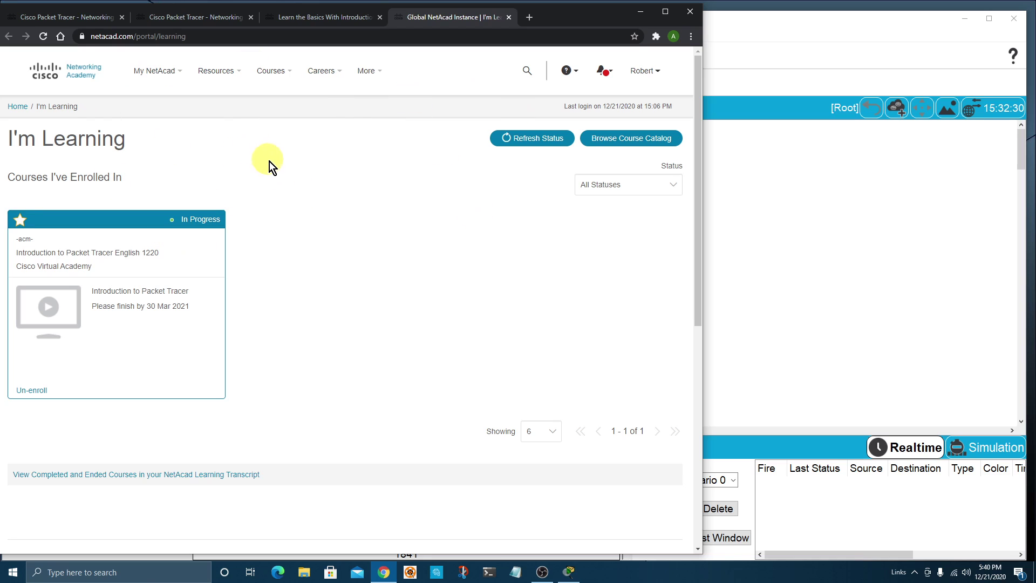
click(217, 71)
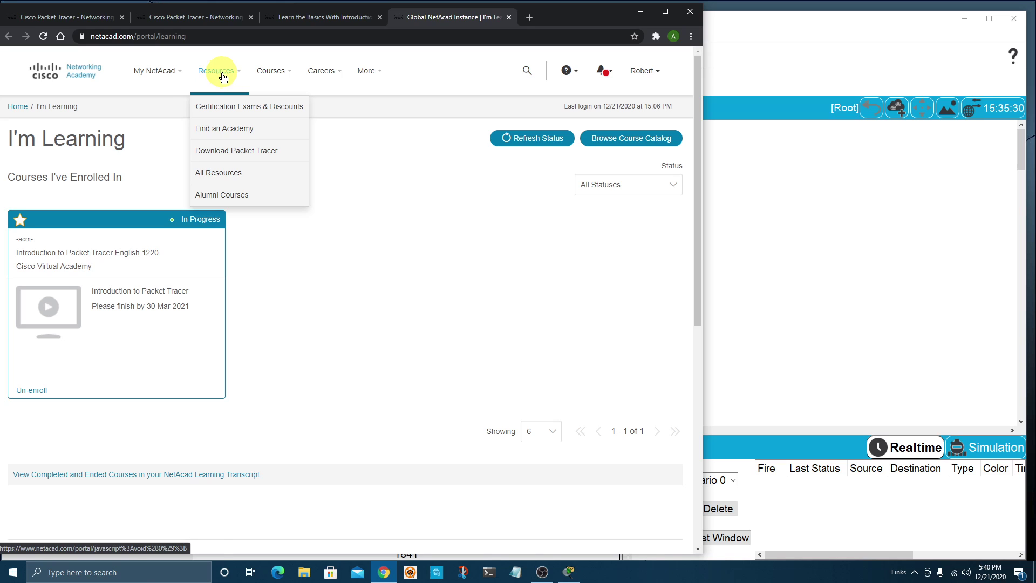
click(235, 156)
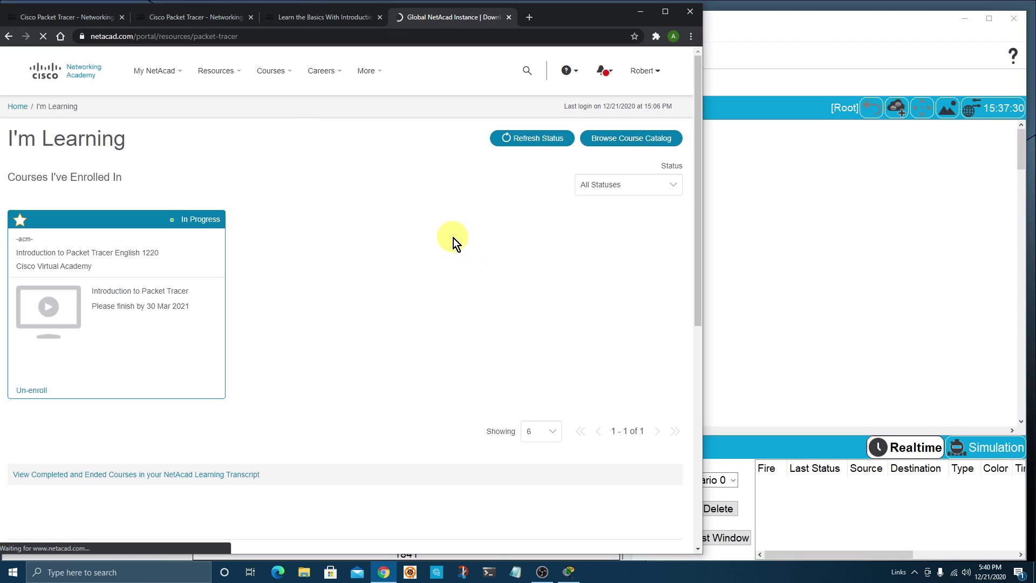
scroll(254, 290, down, 5)
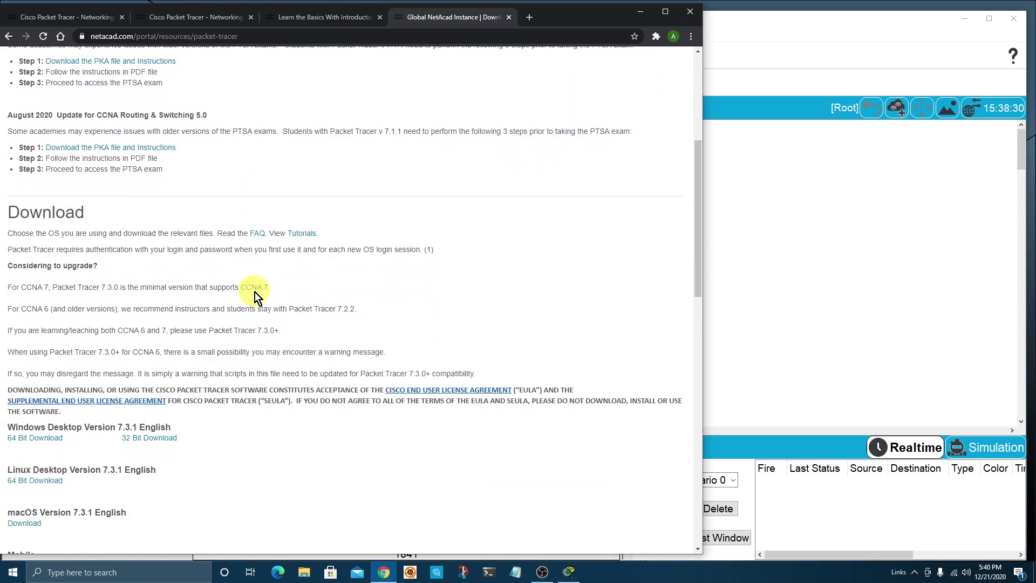
scroll(255, 292, down, 4)
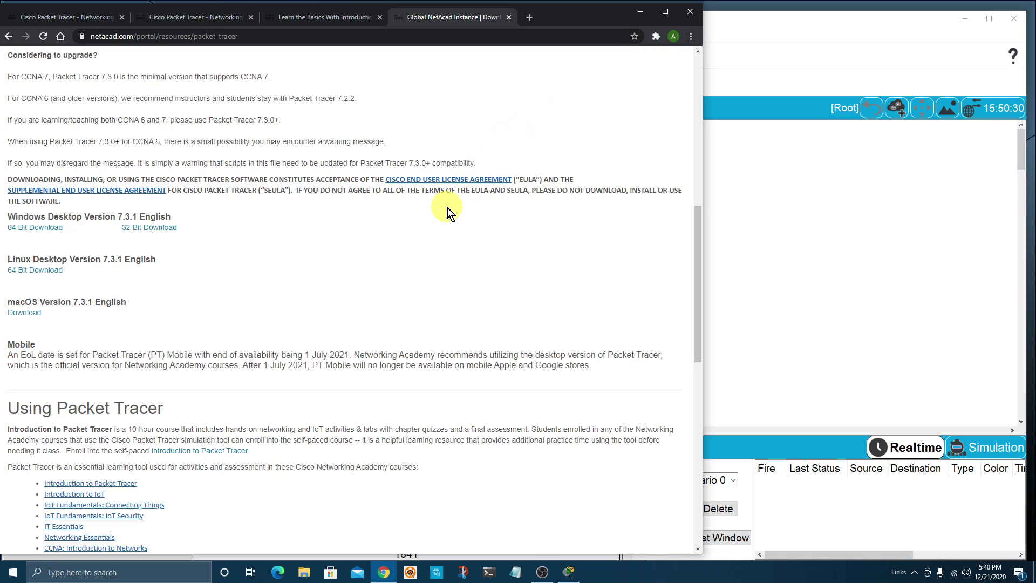
Step: Switch to Cisco Packet Tracer and browse the network device categories, including routers, switches, wireless, security and cloud devices
click(762, 32)
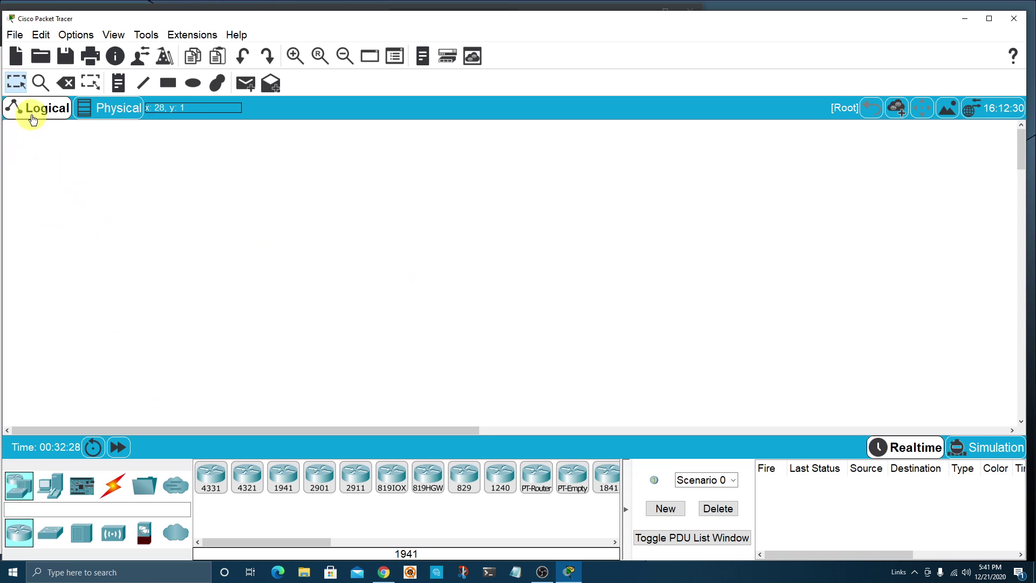
click(53, 108)
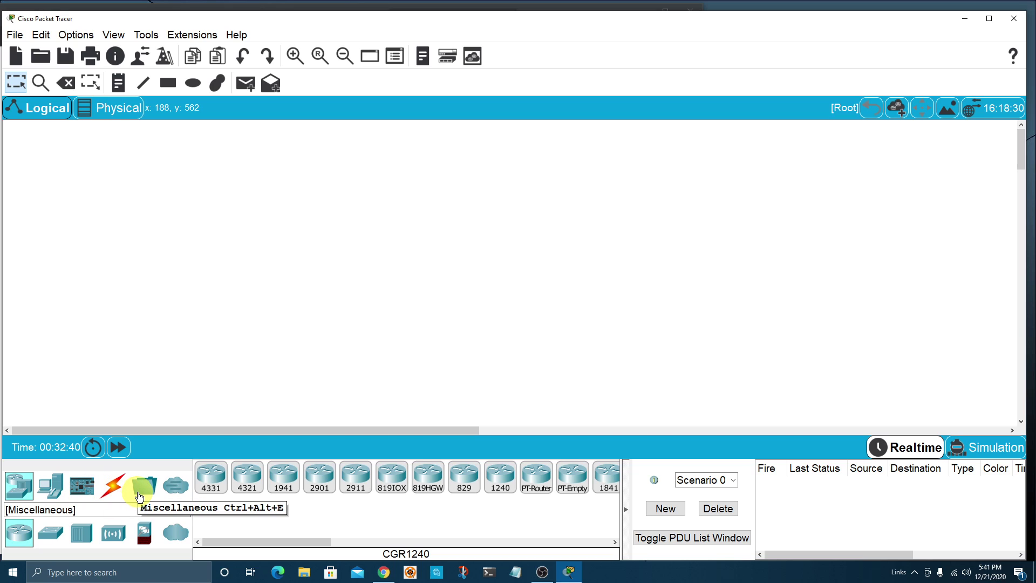
click(14, 489)
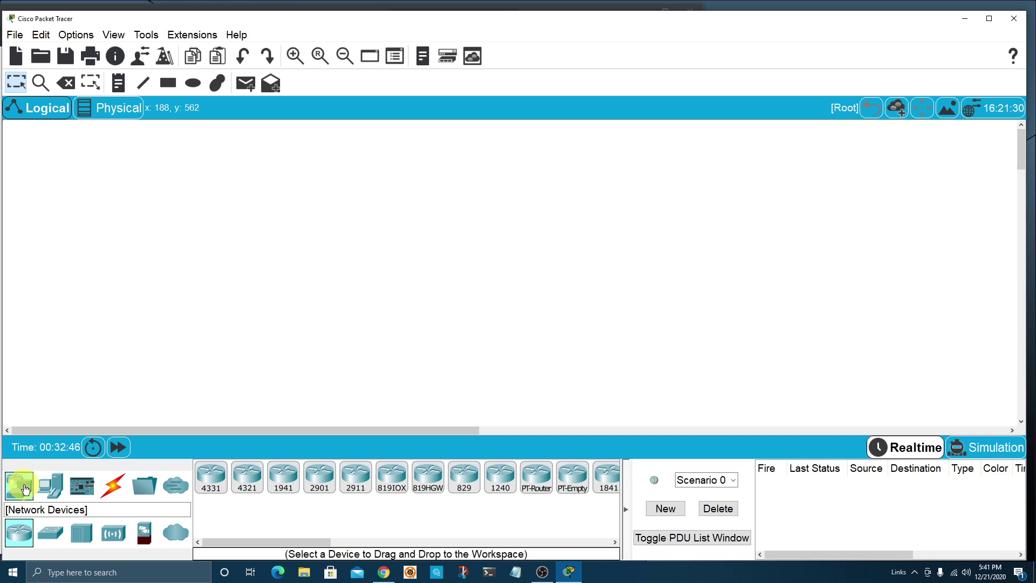
click(50, 537)
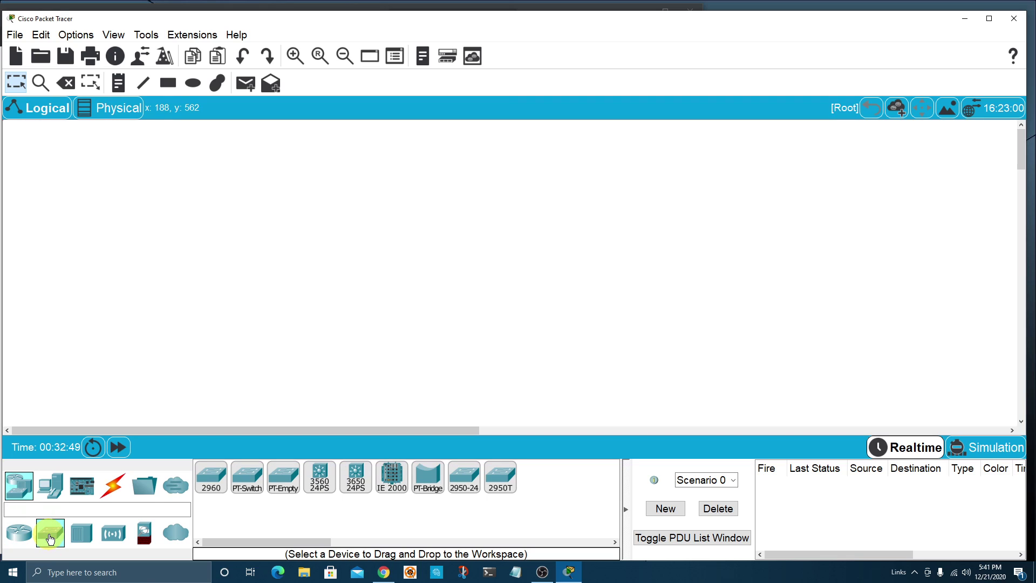
click(81, 533)
click(114, 540)
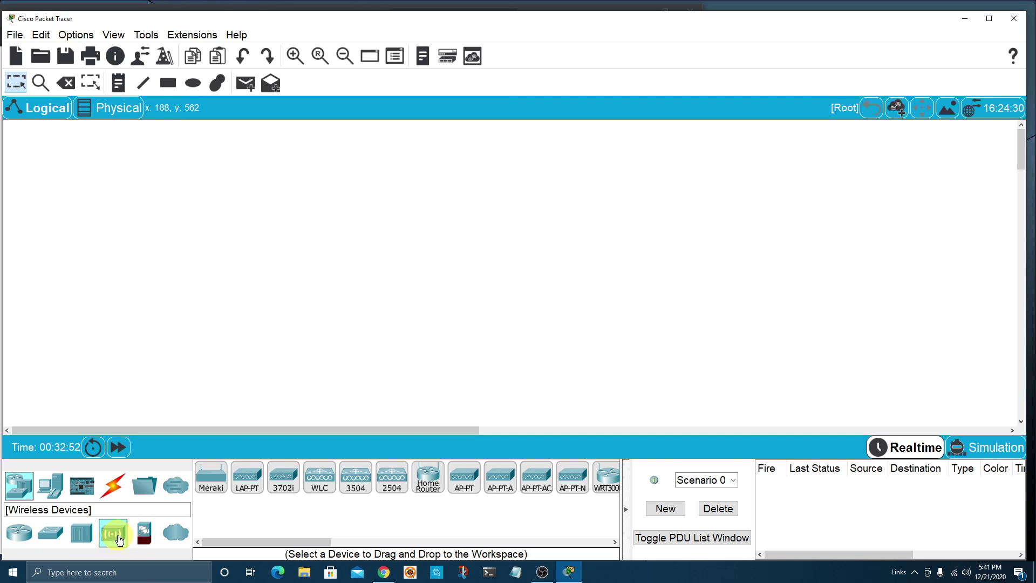
click(142, 536)
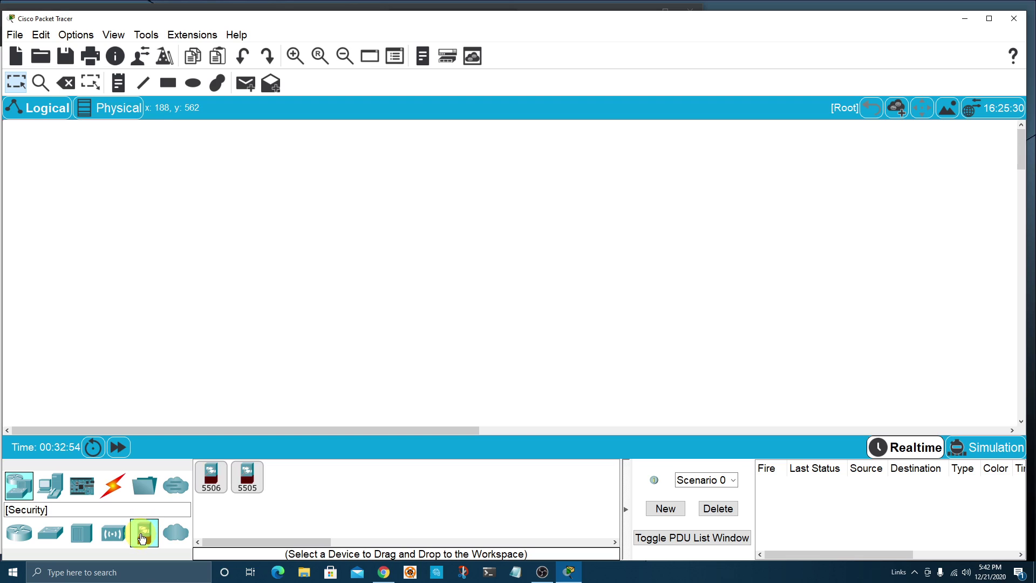
click(175, 532)
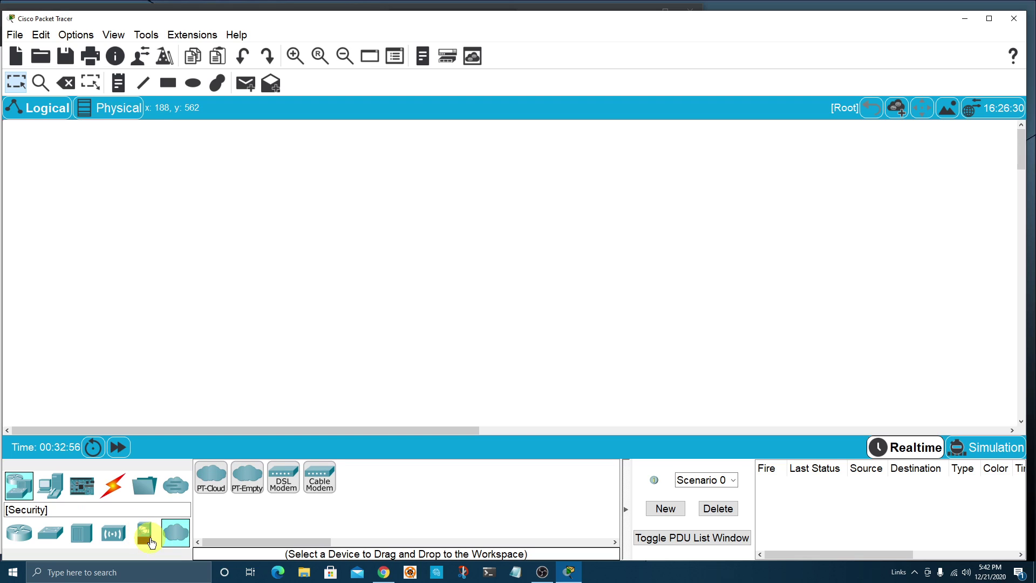
click(12, 537)
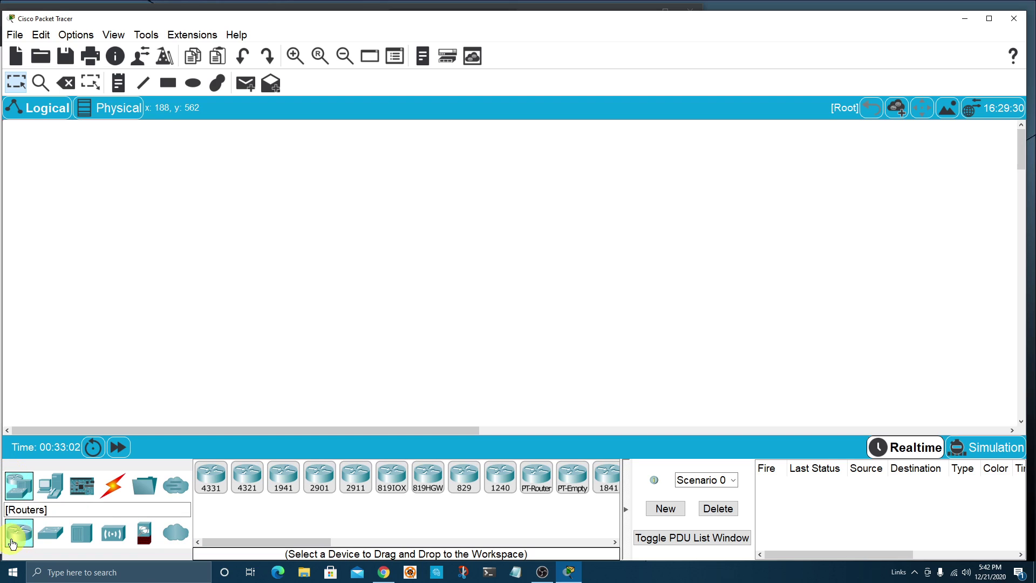
click(240, 483)
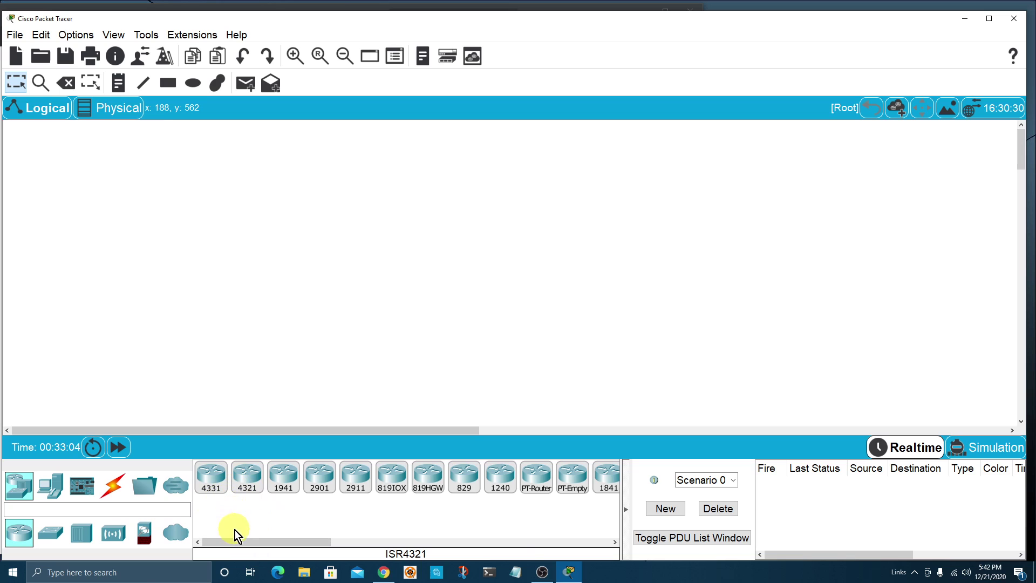
drag(242, 542, 223, 558)
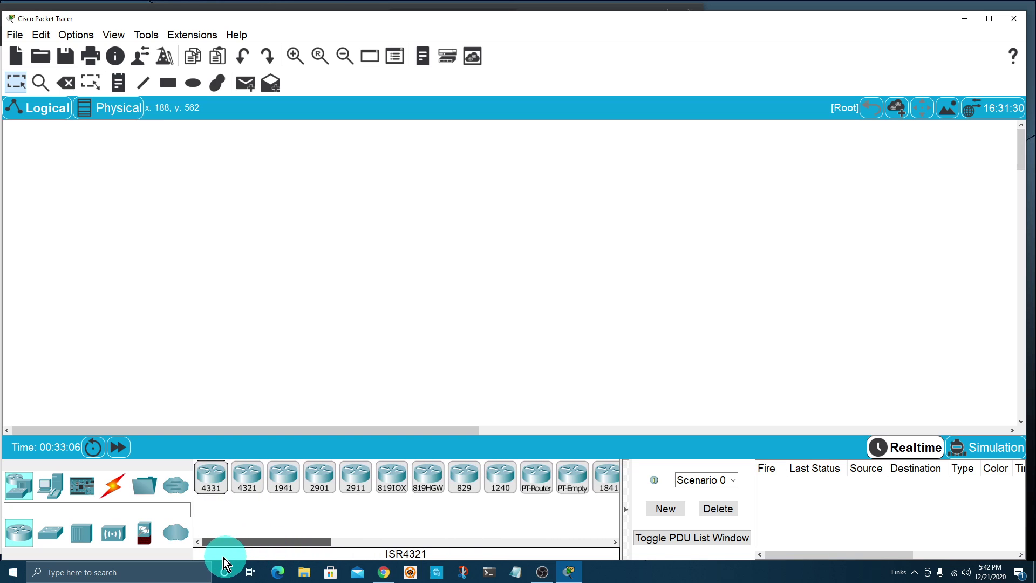
click(50, 532)
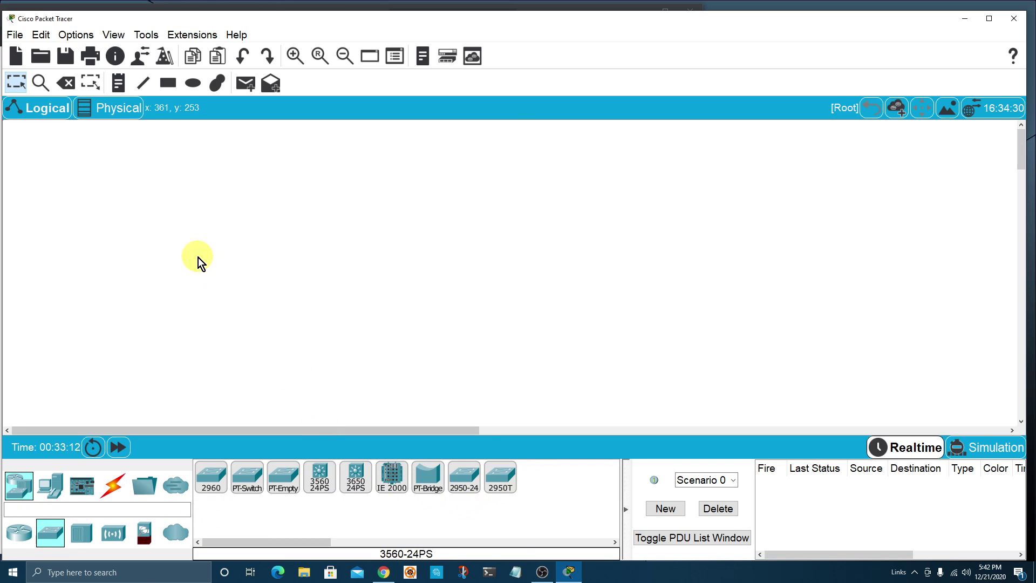
Step: View the physical workspace with its Home City map, and return to the logical workspace
click(35, 108)
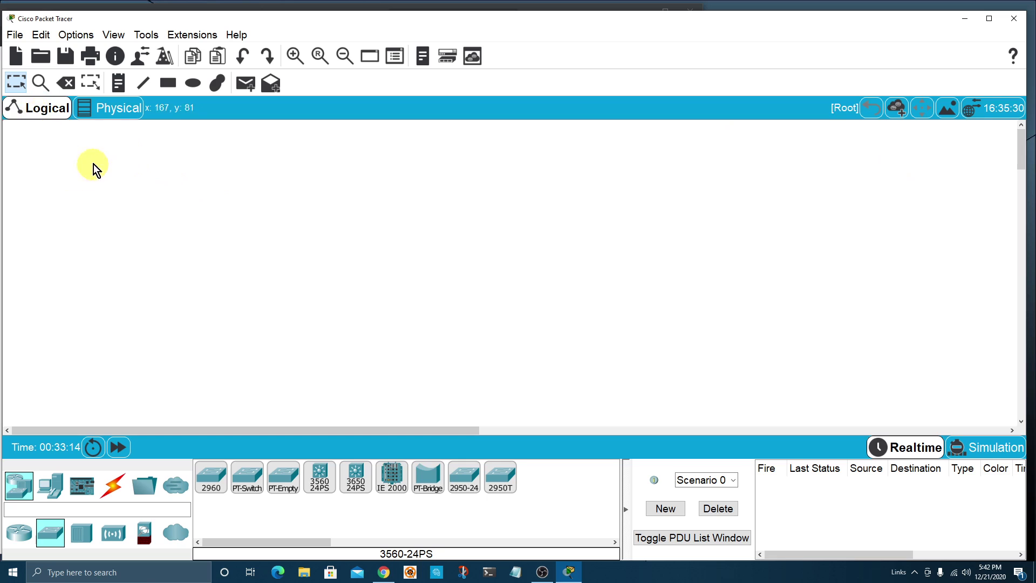
click(107, 108)
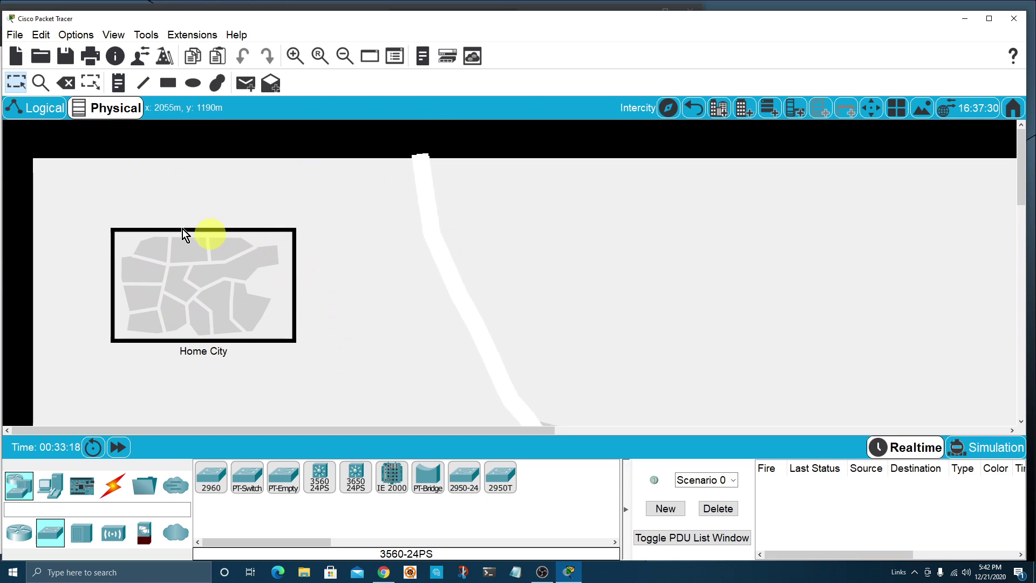
click(55, 110)
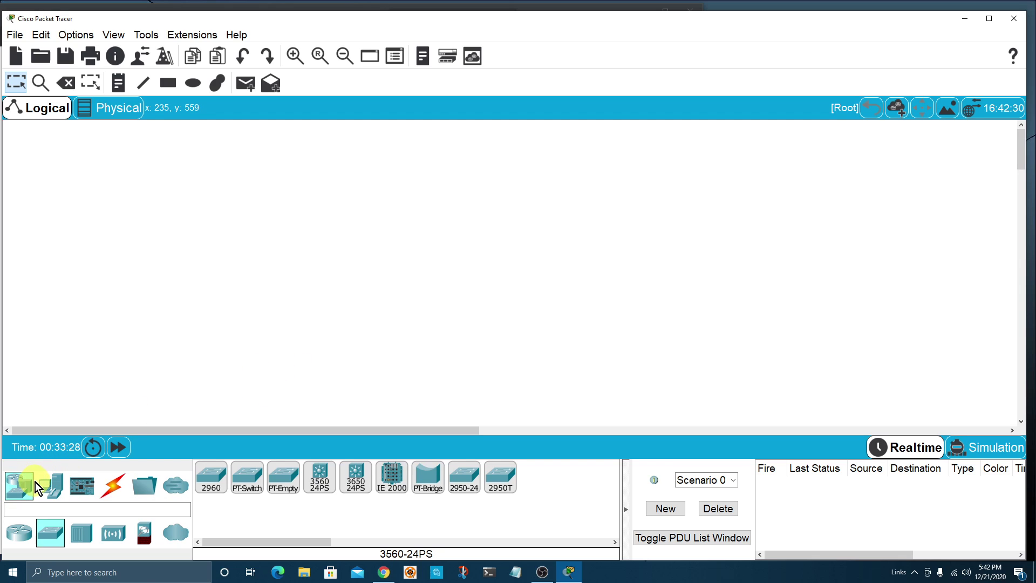
Step: Add a 2911 router near the upper part of the logical workspace
click(20, 493)
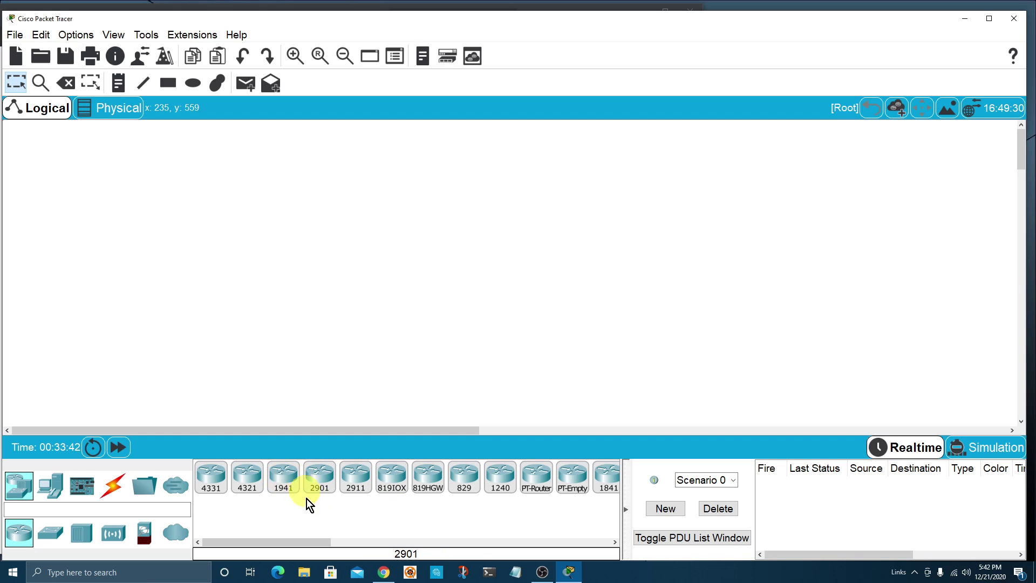
click(359, 480)
drag(360, 479, 357, 473)
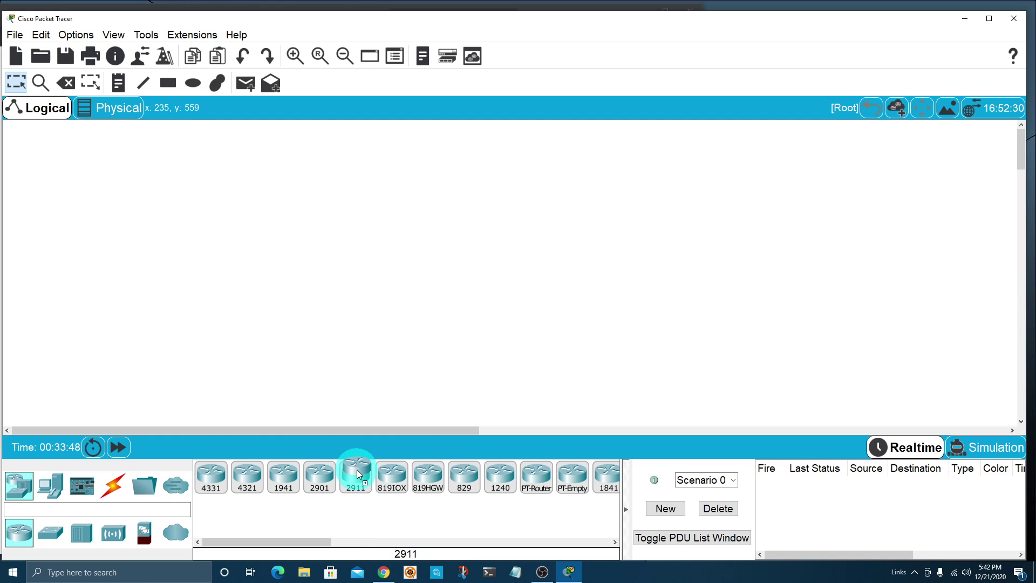
drag(294, 141, 293, 155)
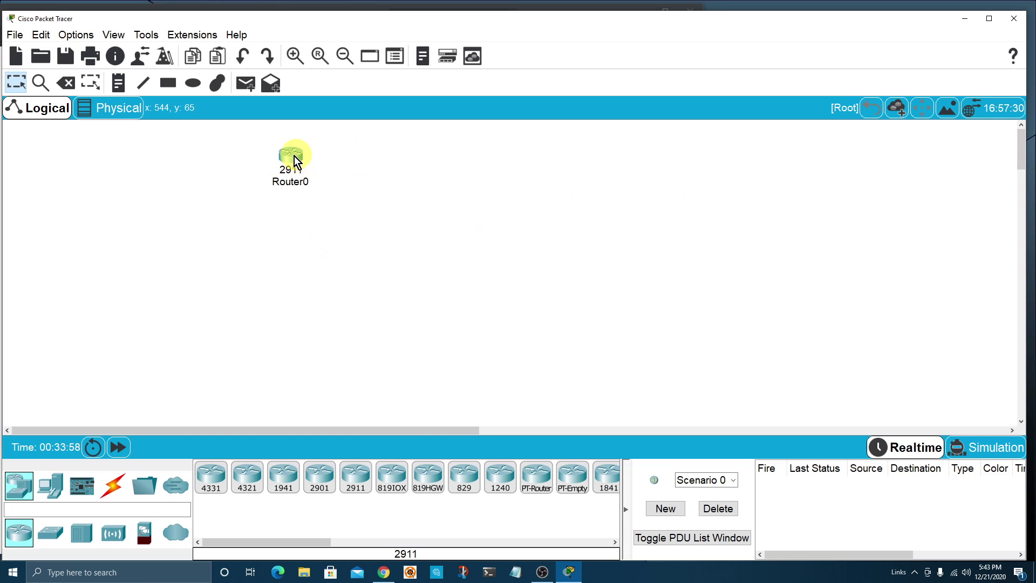
mouse_move(289, 159)
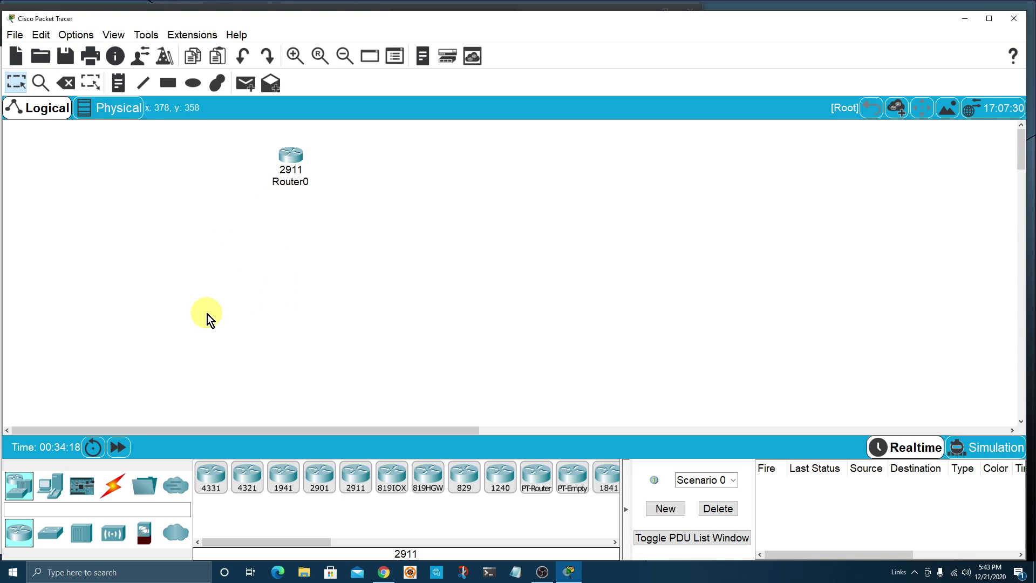
Step: Add a 2960 switch directly below the 2911 router
click(54, 533)
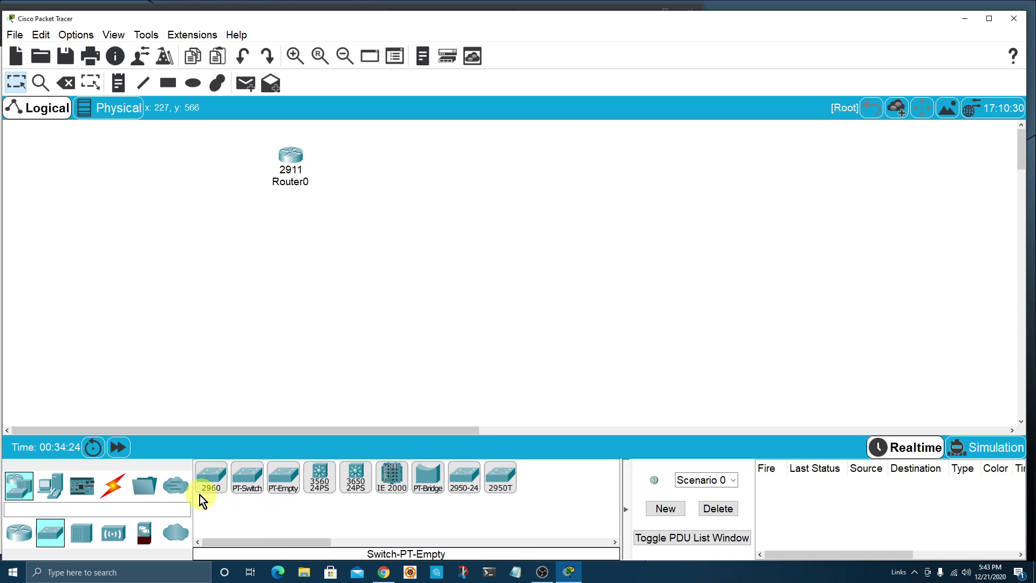
drag(210, 479, 224, 458)
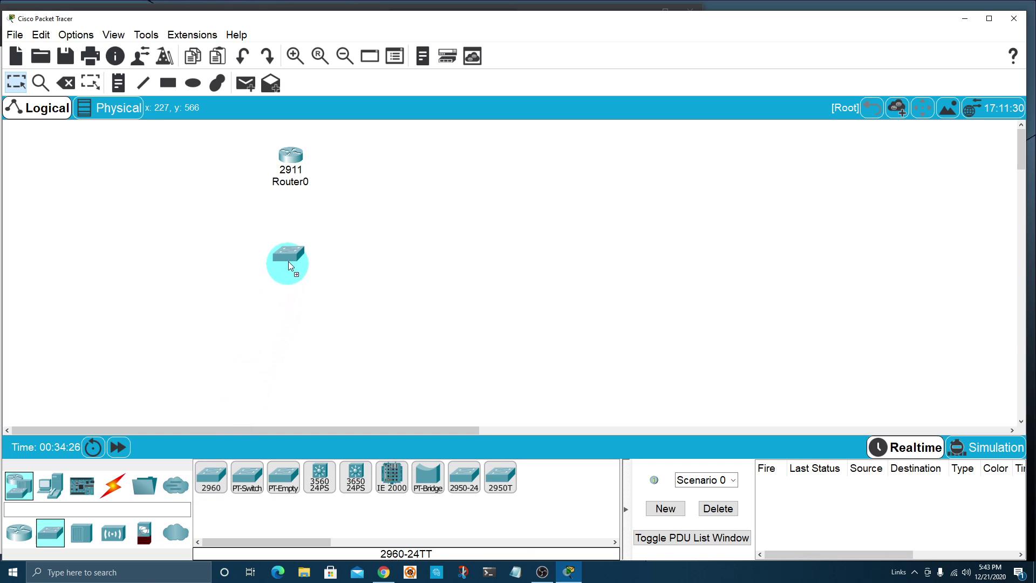
mouse_move(289, 247)
mouse_down()
mouse_move(286, 270)
mouse_move(285, 257)
mouse_up()
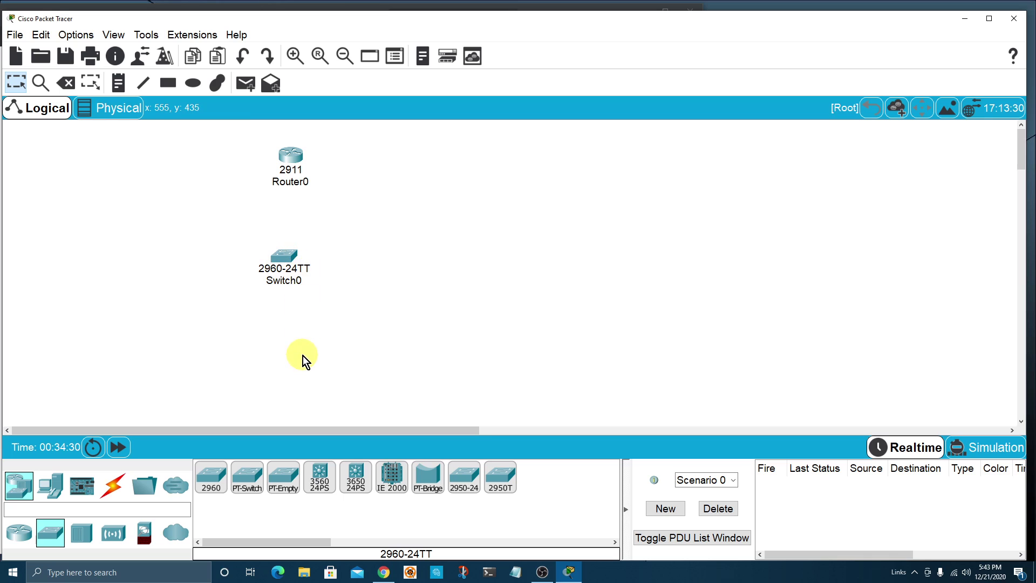
Step: Add a PC, a laptop and a server as end devices in a row below the switch
click(58, 492)
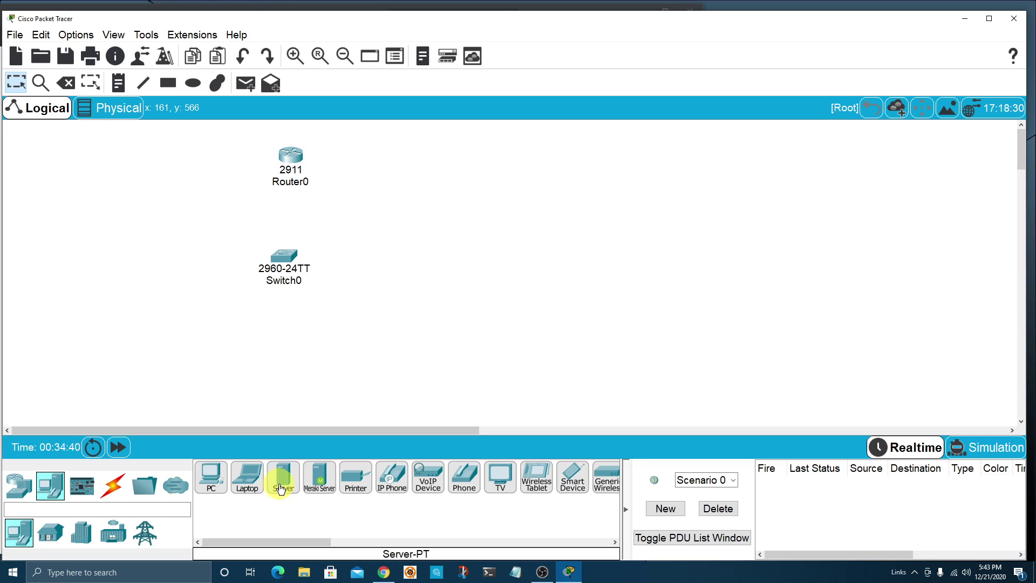
click(208, 478)
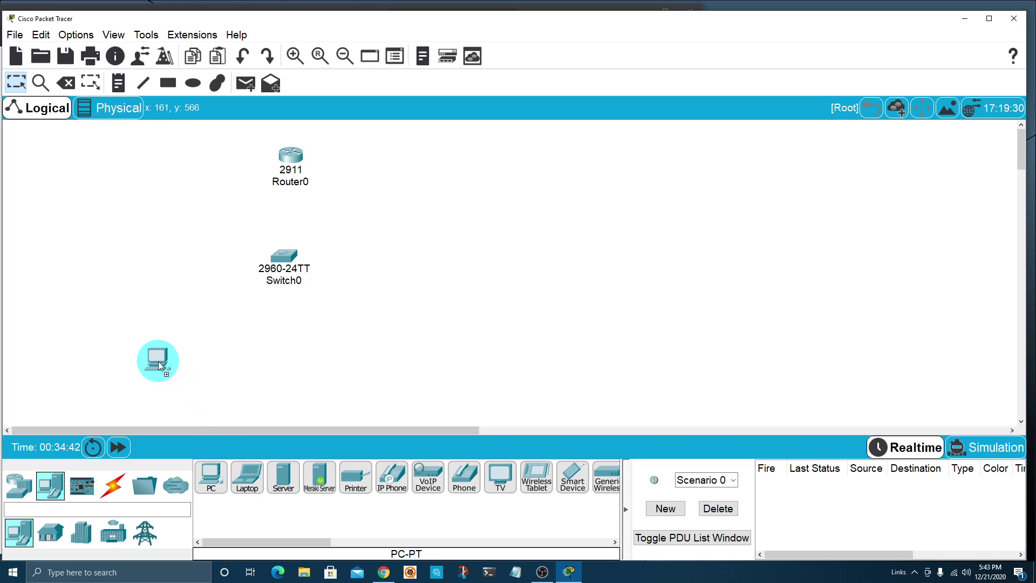
click(158, 354)
click(247, 477)
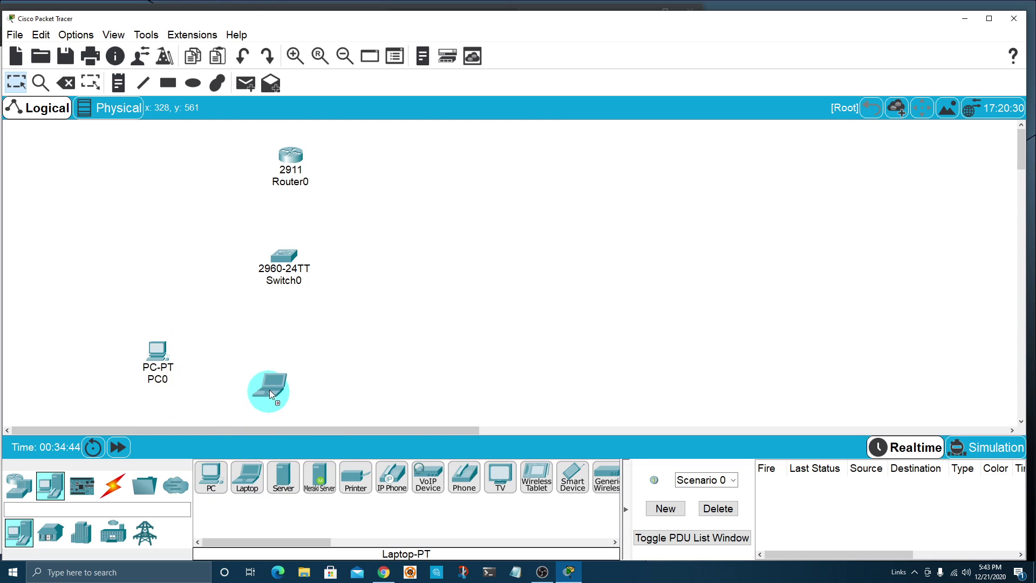
click(296, 364)
click(282, 477)
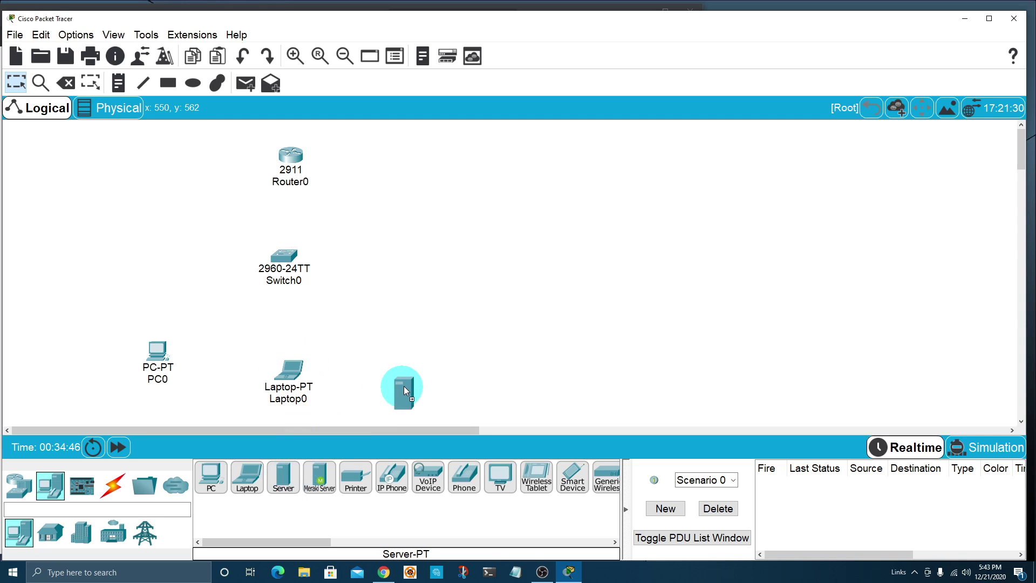
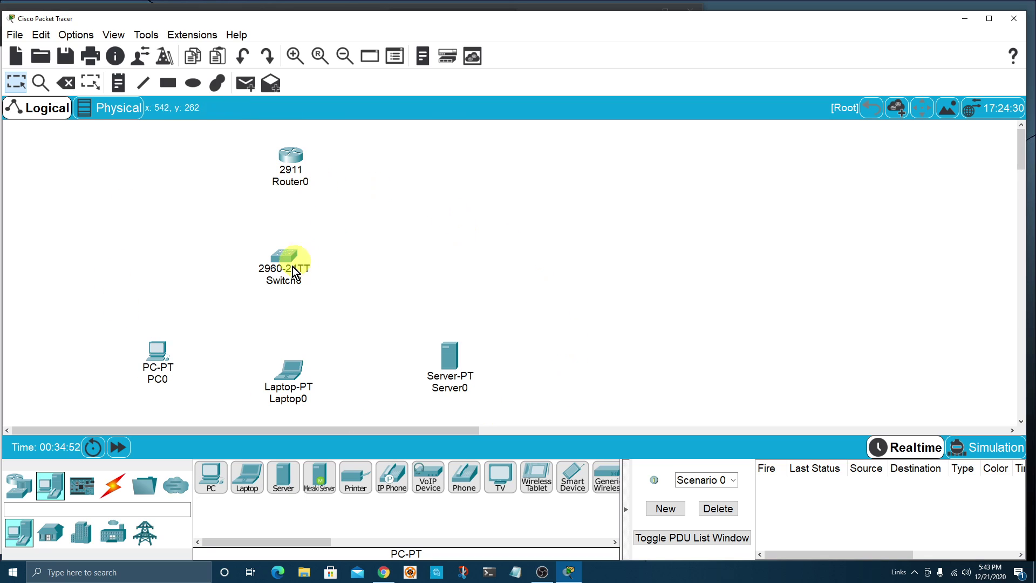
Step: Connect the PC to the 2960 switch using an automatically chosen connection type
click(118, 493)
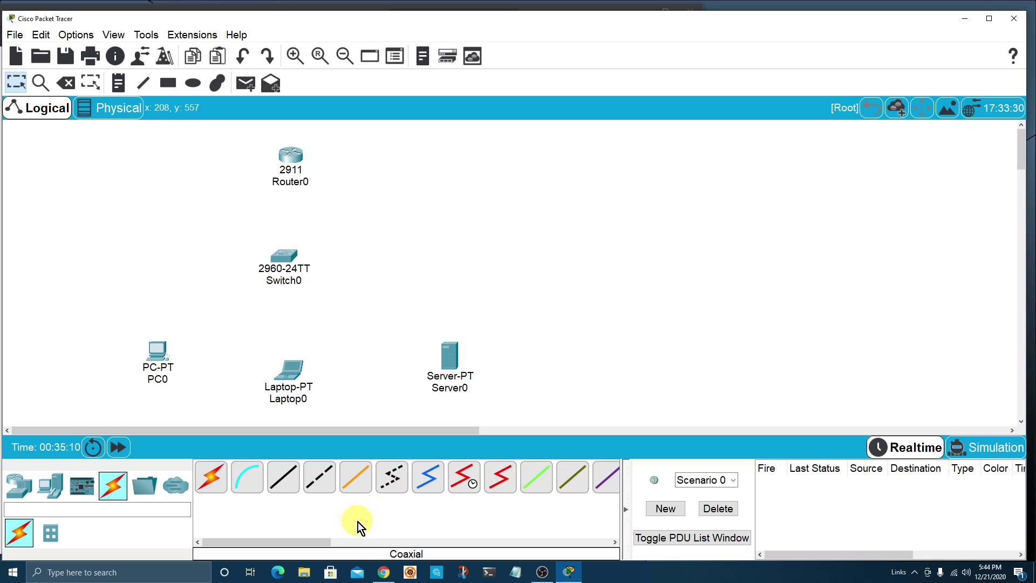
drag(322, 543, 284, 551)
click(212, 484)
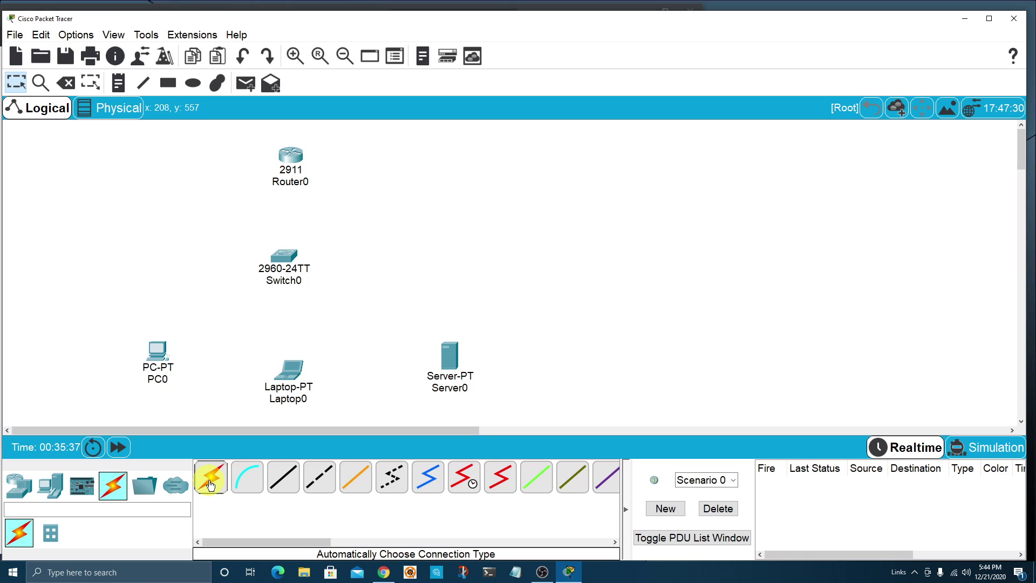
click(210, 481)
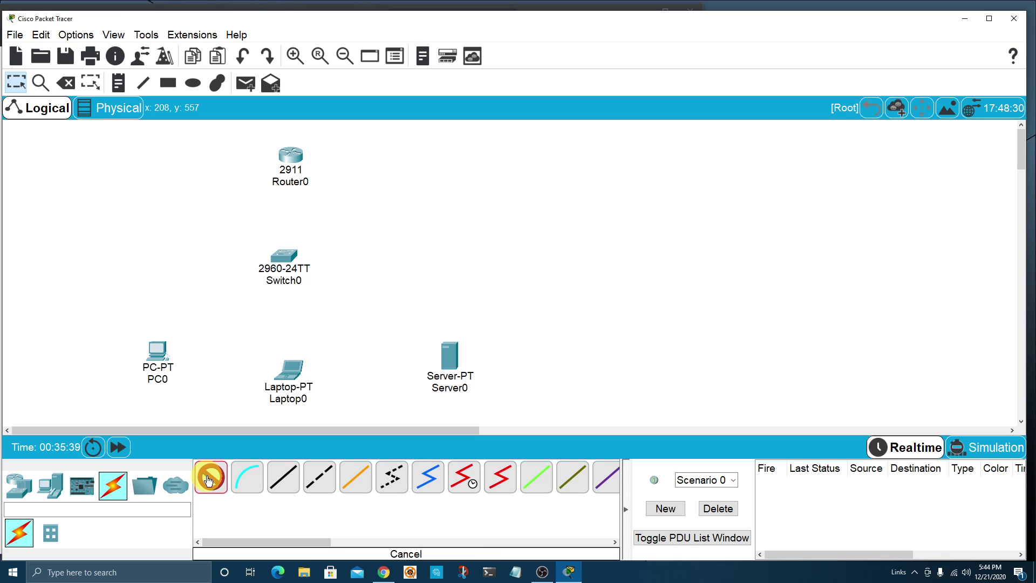
click(155, 350)
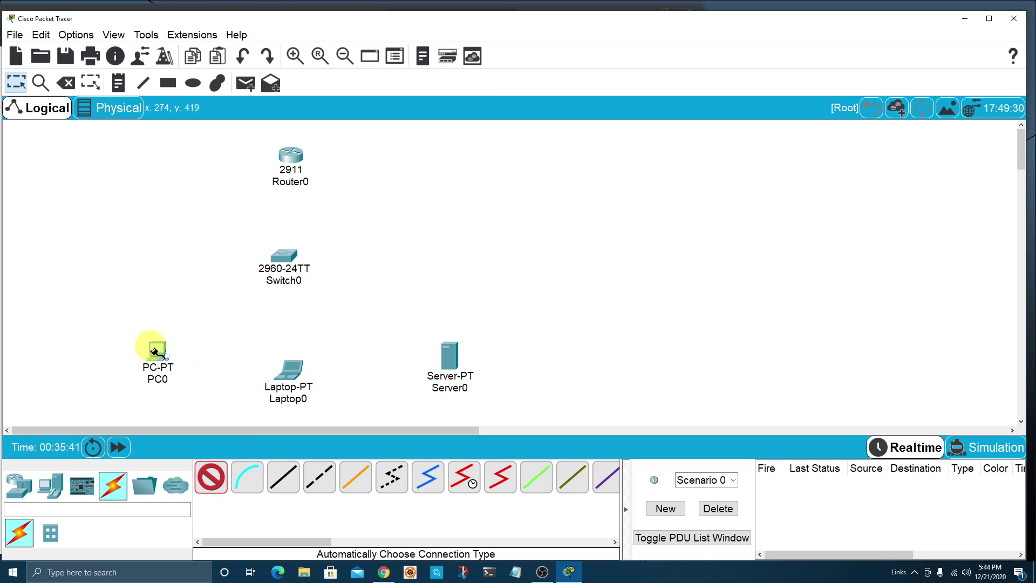
click(212, 488)
click(157, 351)
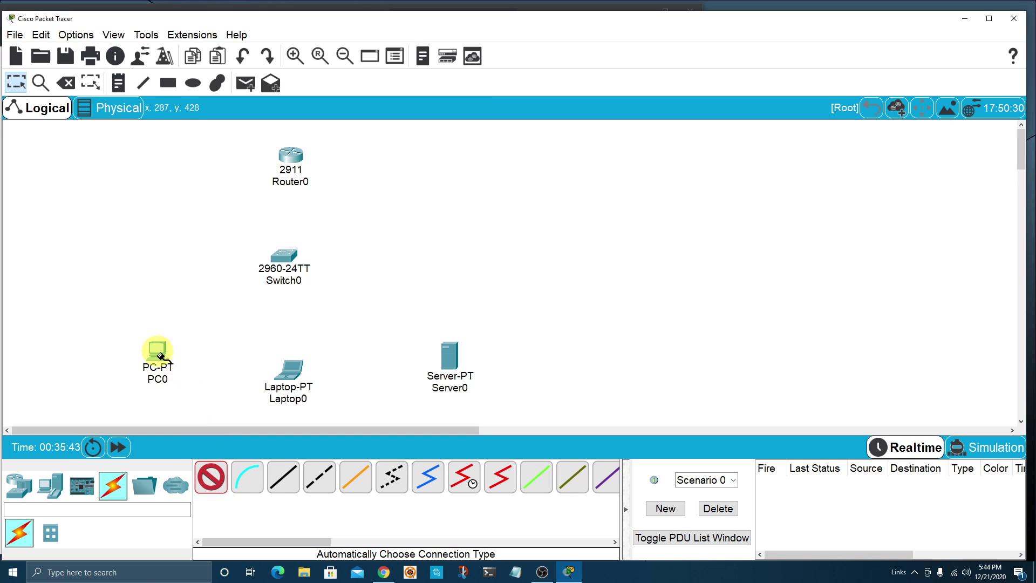
click(156, 349)
click(285, 259)
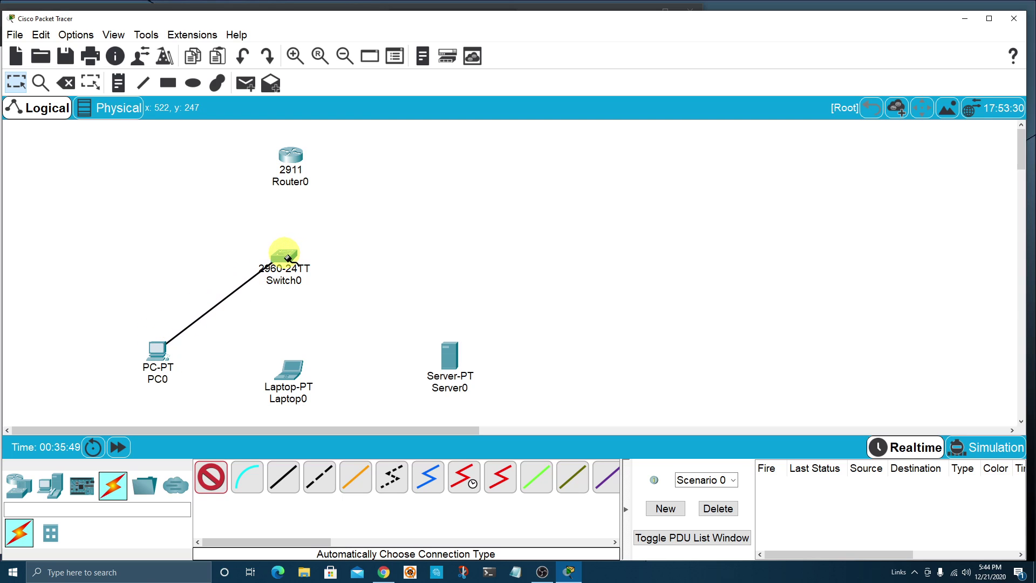
click(291, 257)
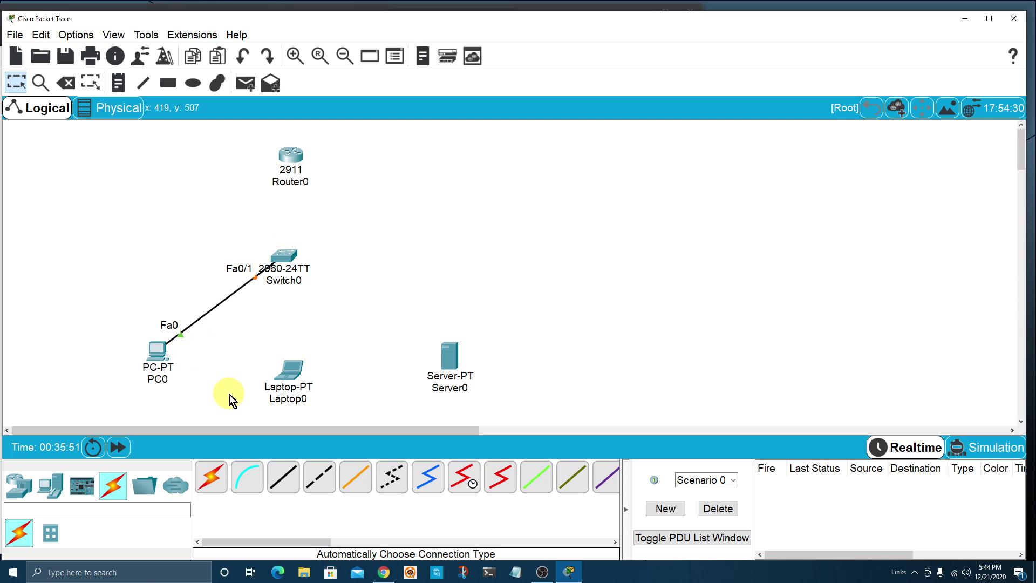
Step: Connect the laptop and the server to the 2960 switch using automatically chosen connections
click(216, 477)
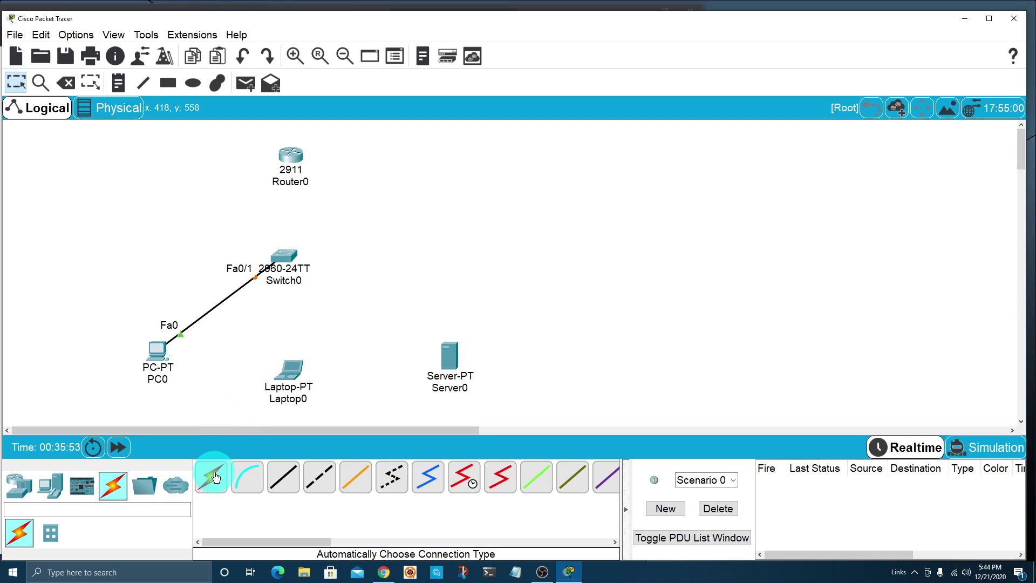
click(294, 372)
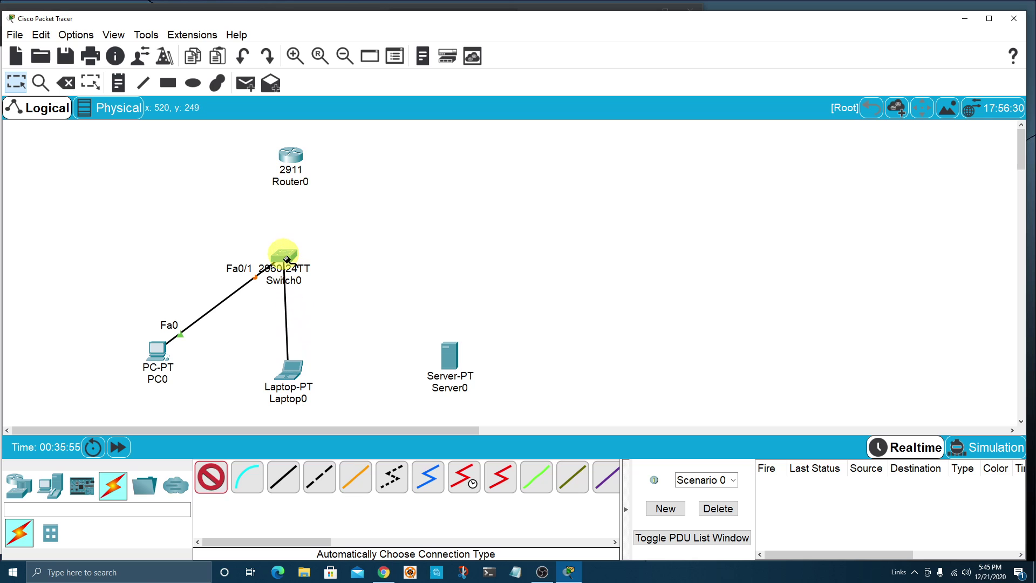
click(283, 260)
click(211, 477)
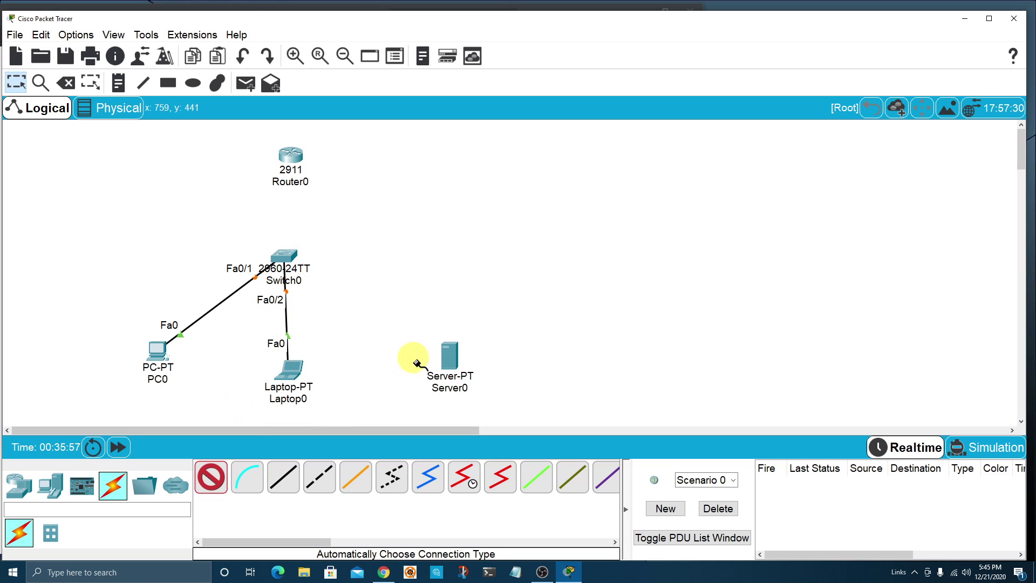
click(449, 355)
click(283, 262)
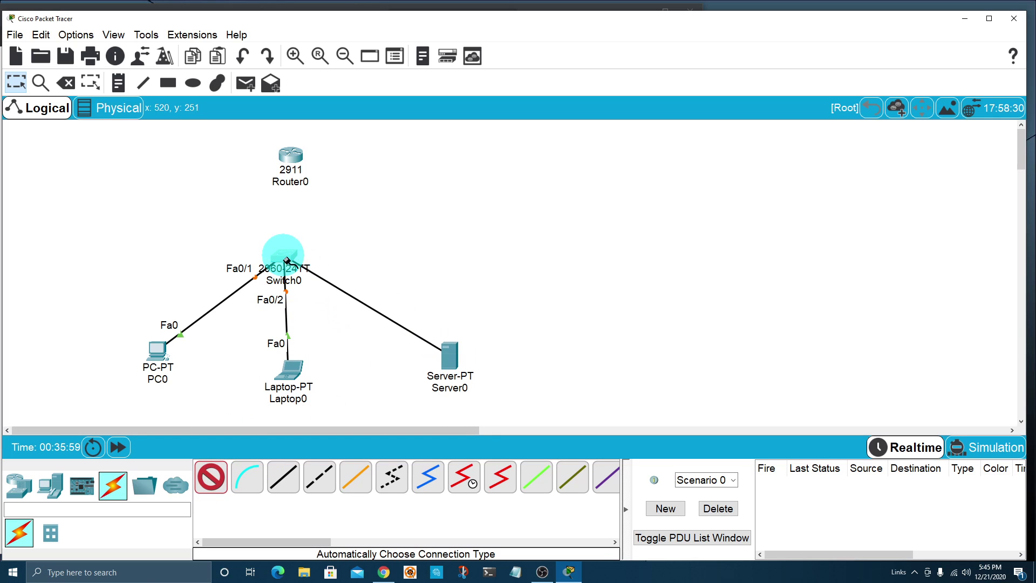
Step: Connect the 2960 switch to the 2911 router using an automatically chosen connection
click(211, 477)
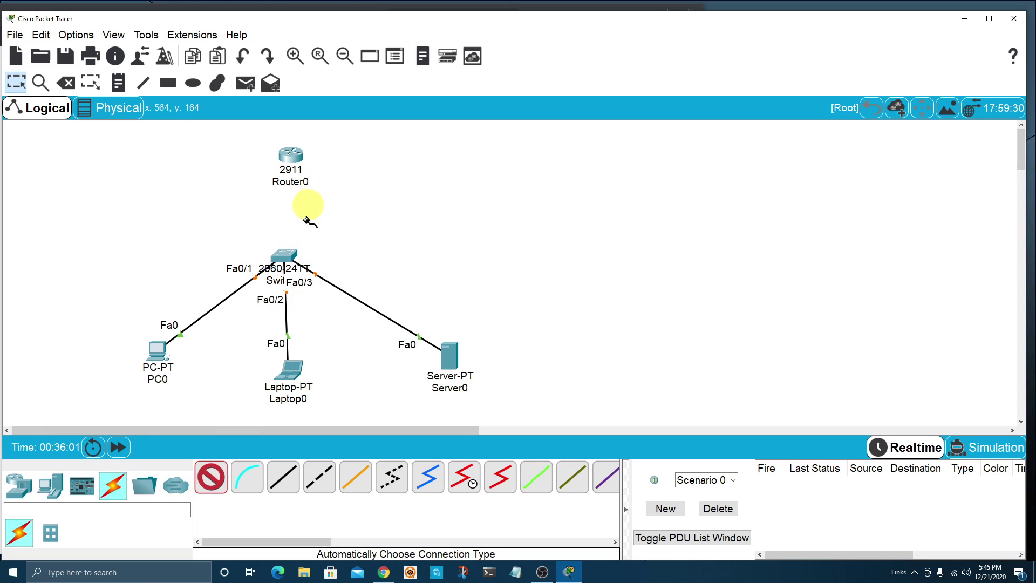
click(284, 258)
click(291, 156)
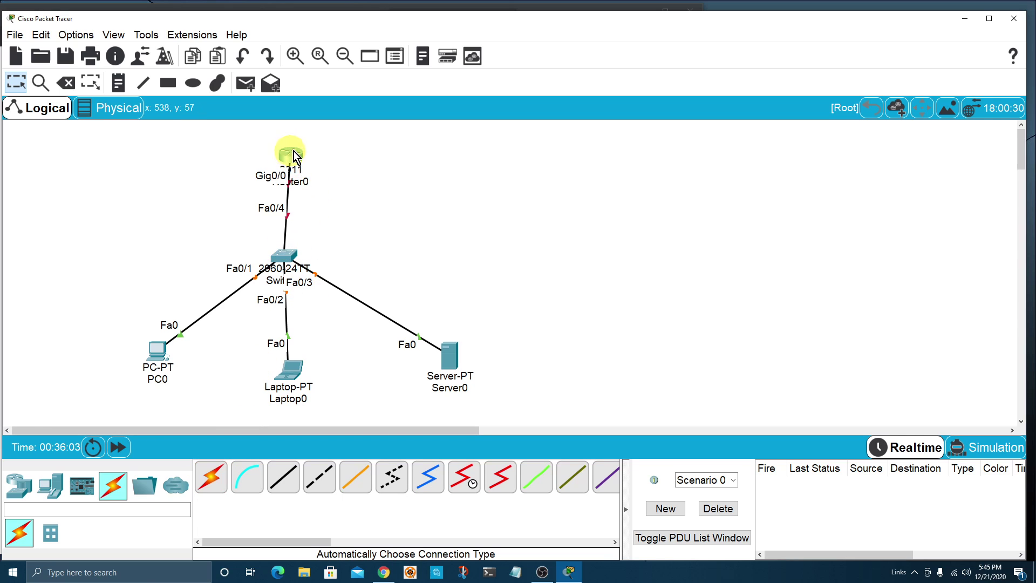
Step: Rearrange the topology by moving the router to the right, the PC up and outward, and the laptop slightly left
mouse_move(293, 155)
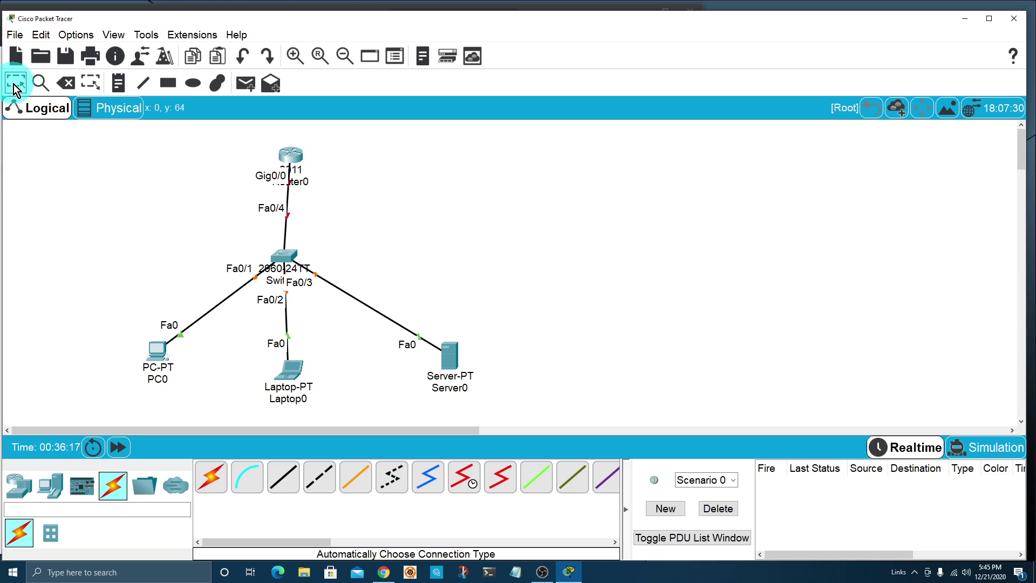
drag(293, 157, 369, 156)
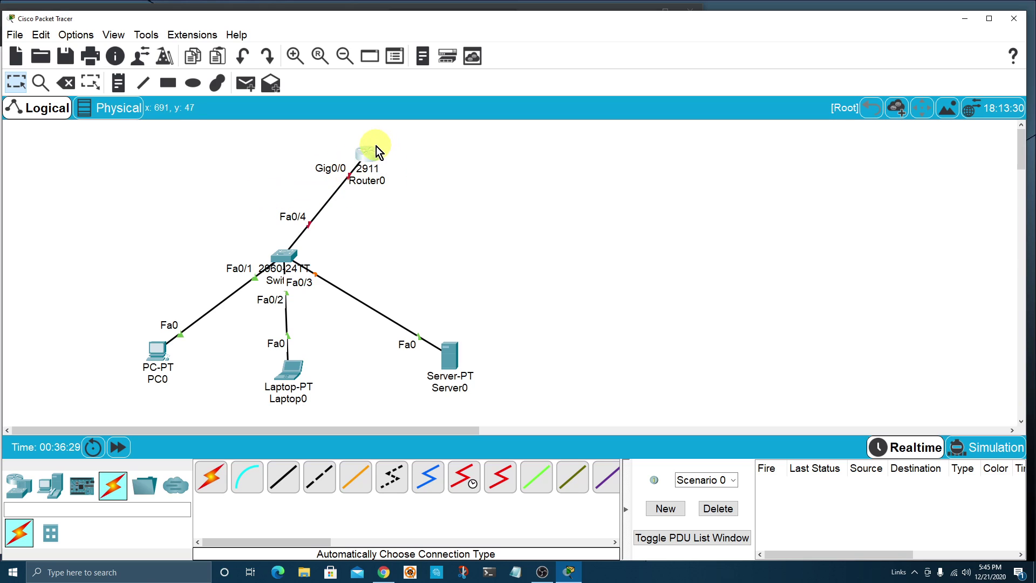
drag(155, 352, 129, 317)
drag(292, 382, 258, 384)
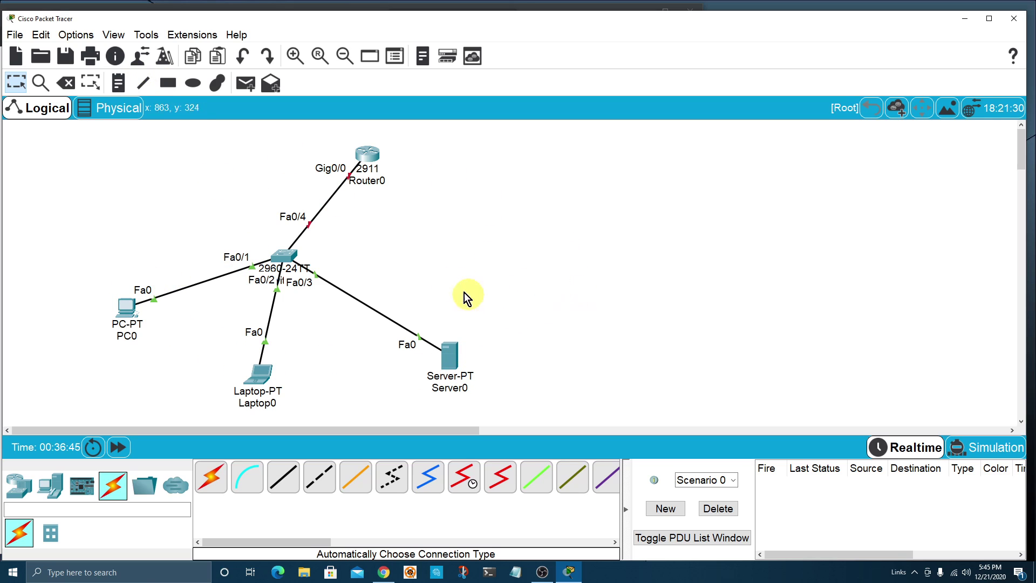
Step: Examine PC0's physical device view including its ports, its global settings, and its desktop applications
click(126, 309)
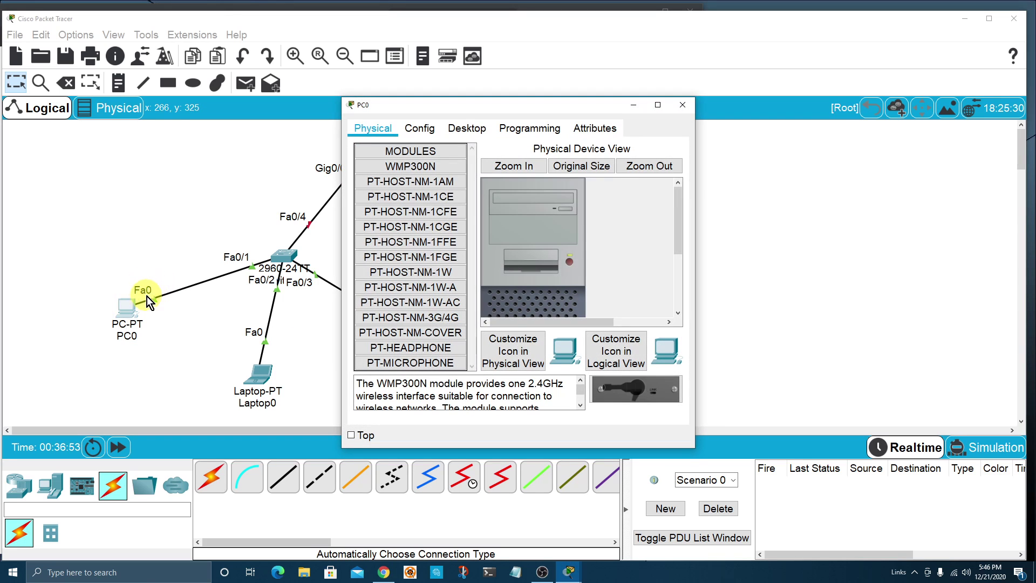
drag(583, 107, 670, 72)
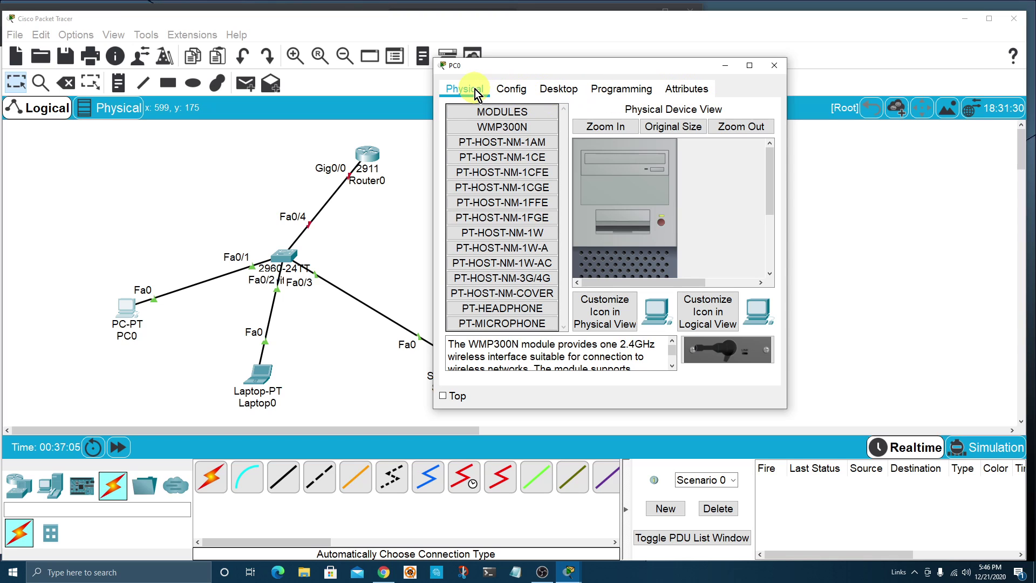
drag(770, 157, 769, 266)
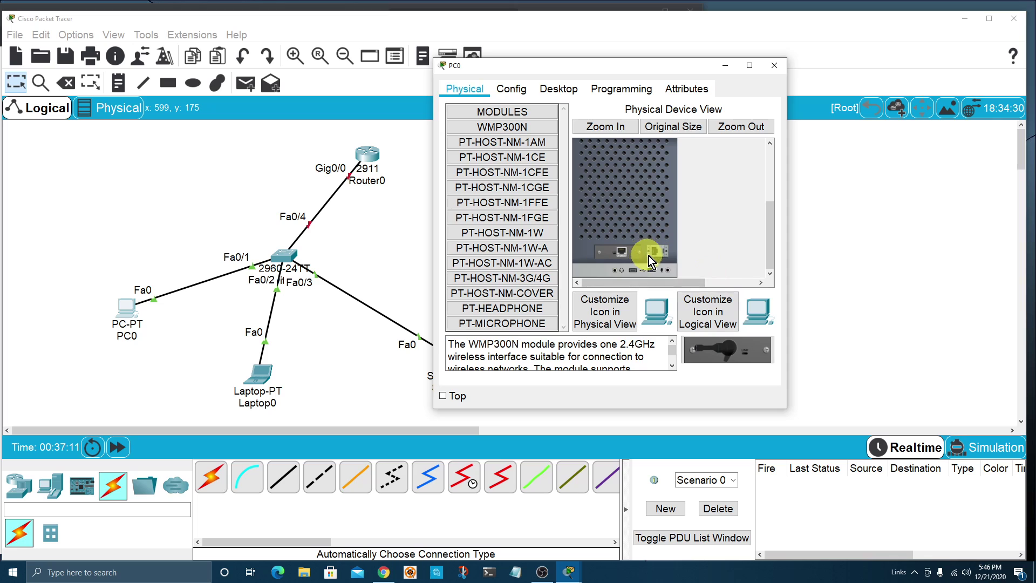
click(512, 88)
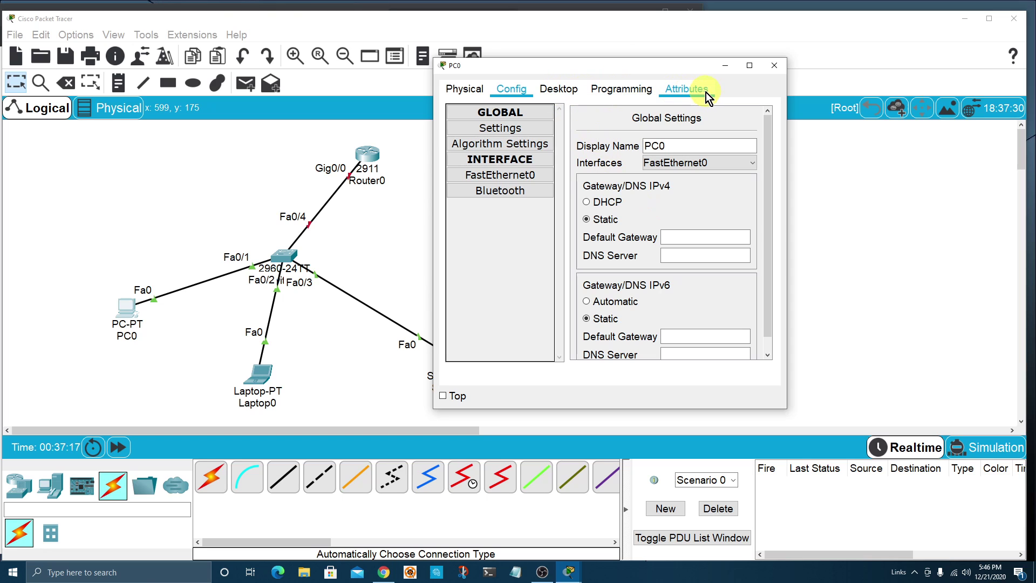
click(562, 93)
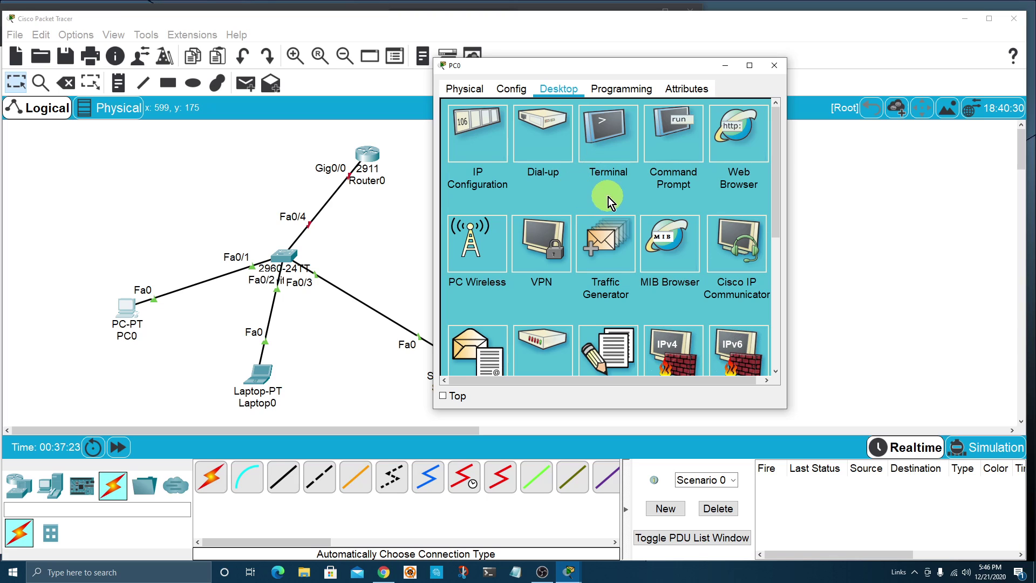
Step: View PC0's Command Prompt and Web Browser applications, and close the PC's device window
click(671, 124)
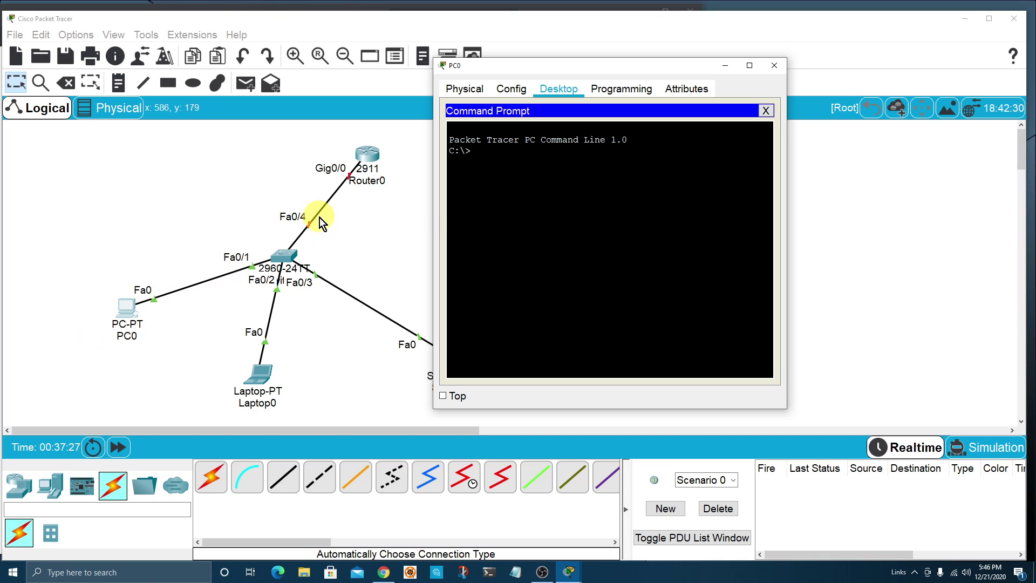
click(766, 111)
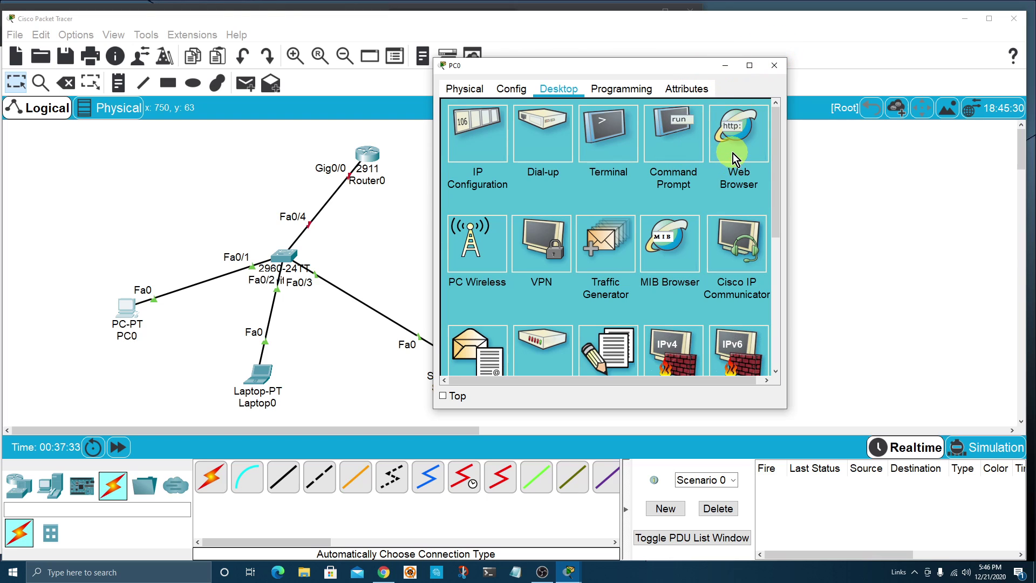
click(755, 157)
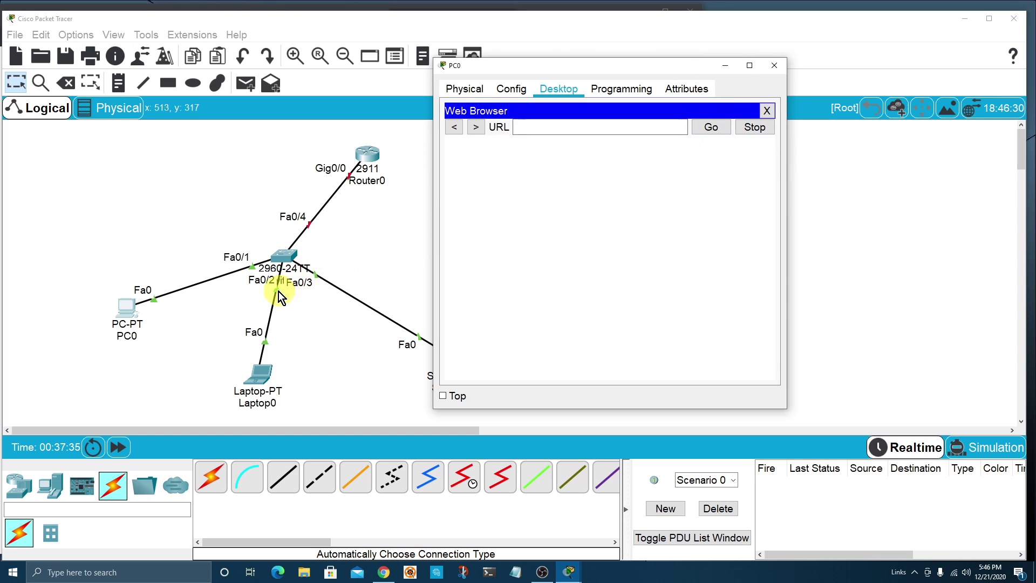
drag(574, 69, 634, 46)
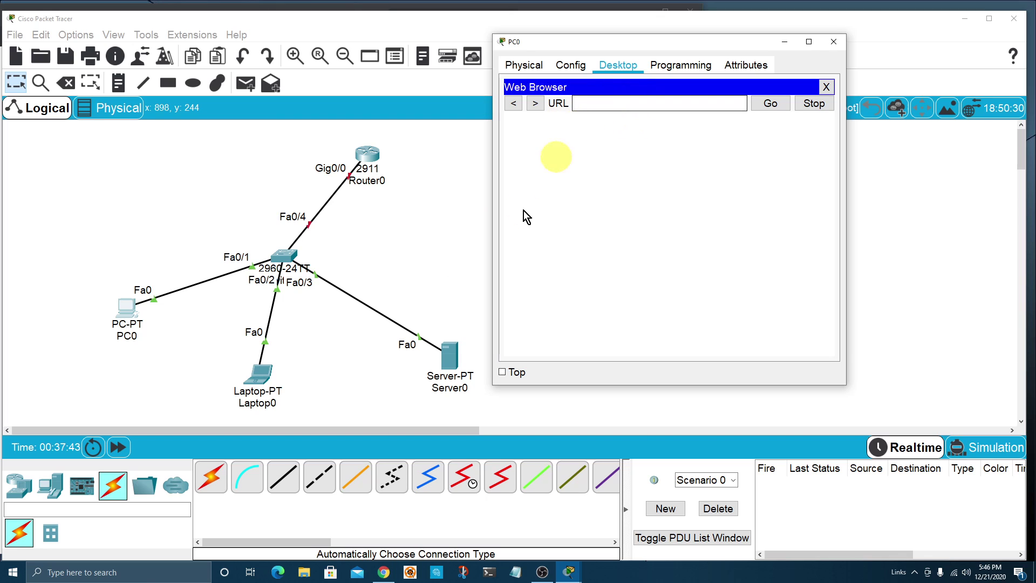
click(834, 41)
Step: View the laptop's physical modules, and examine Switch0's physical ports, configuration settings and IOS command line
click(261, 371)
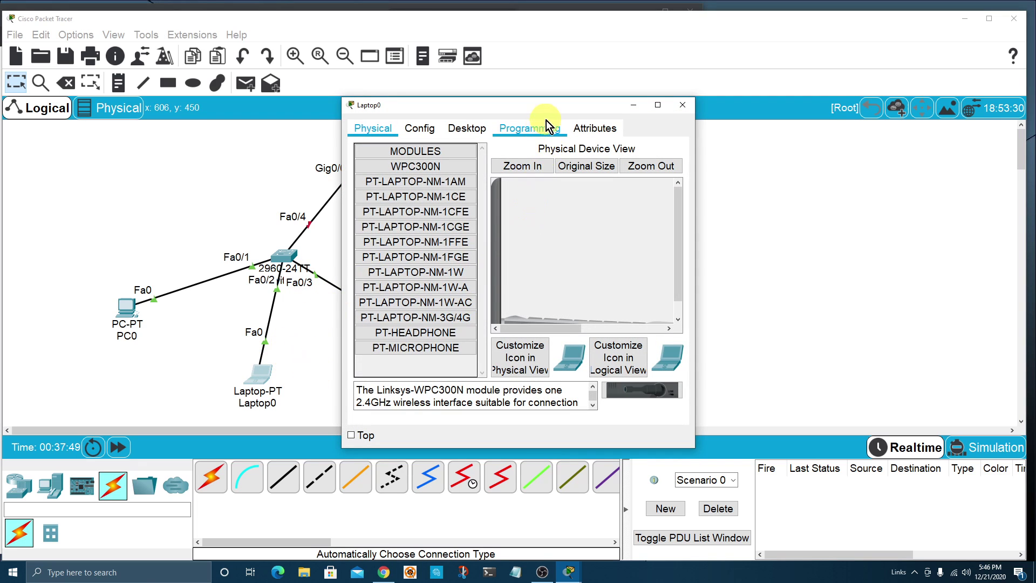
click(681, 105)
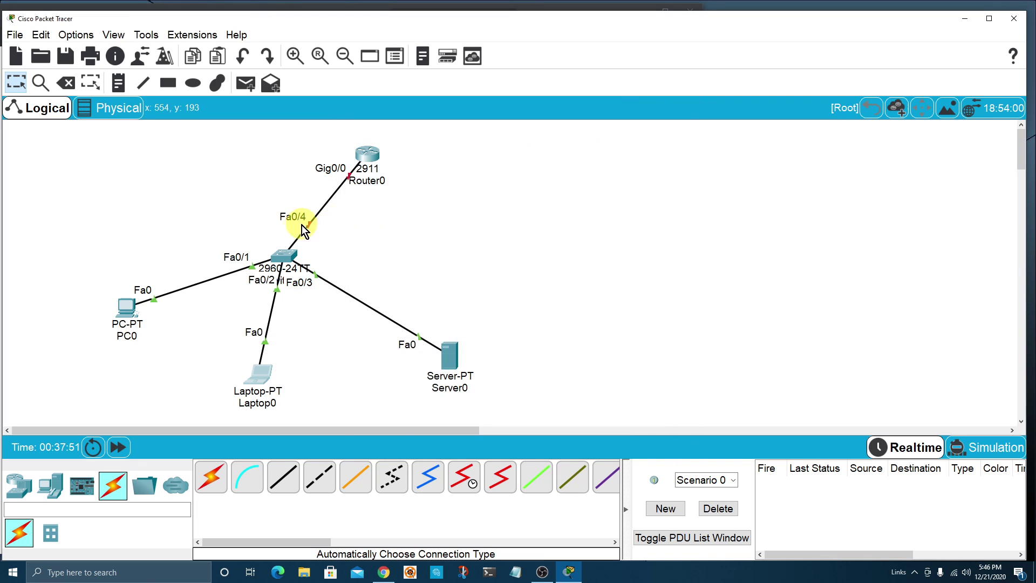
click(280, 262)
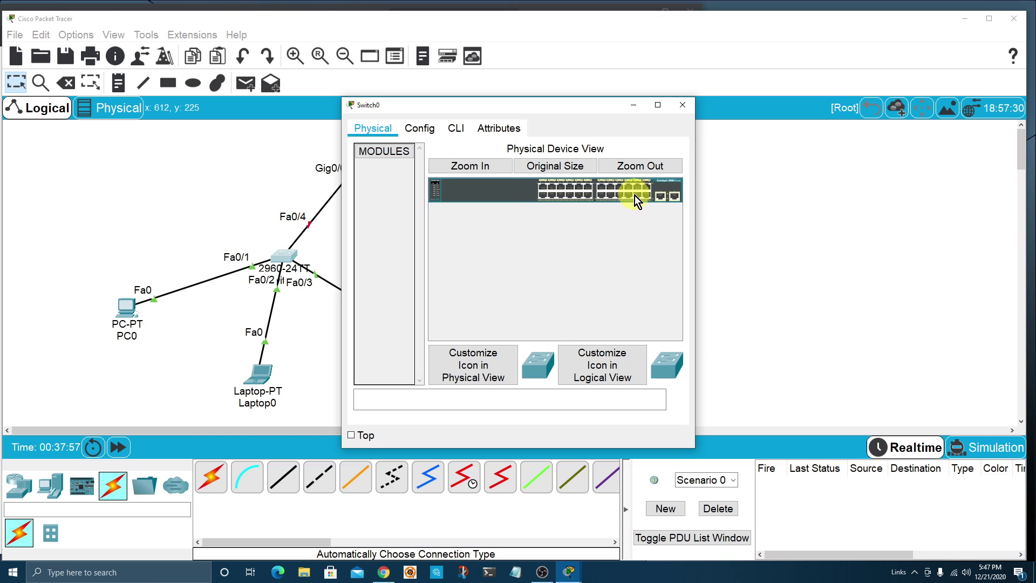
click(420, 130)
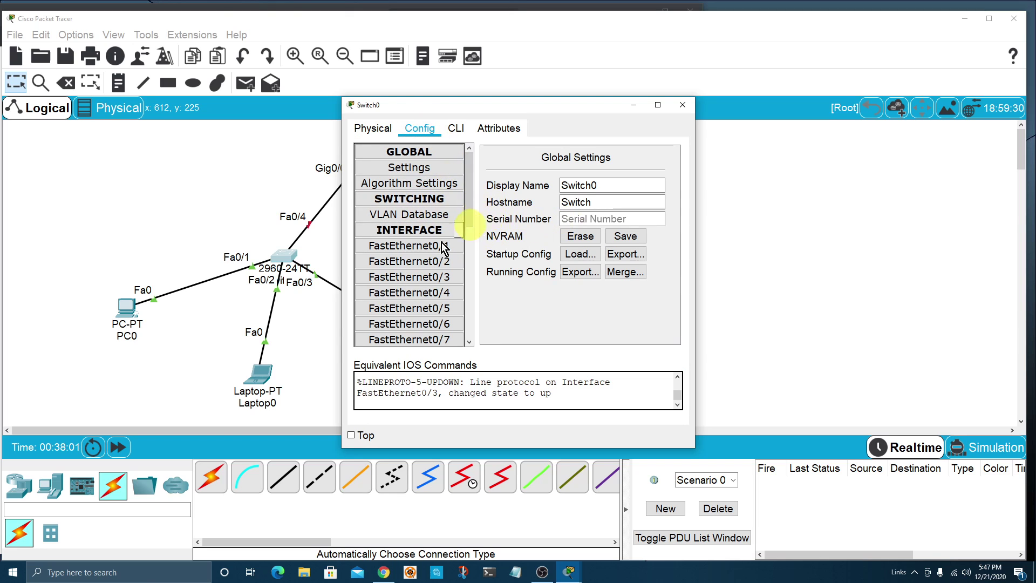
click(454, 131)
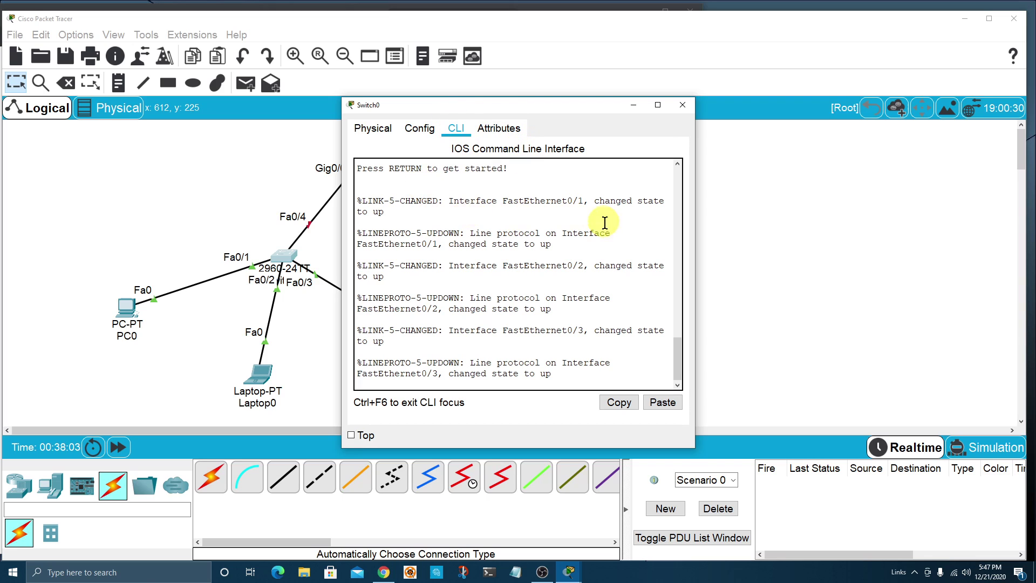
drag(678, 347, 678, 370)
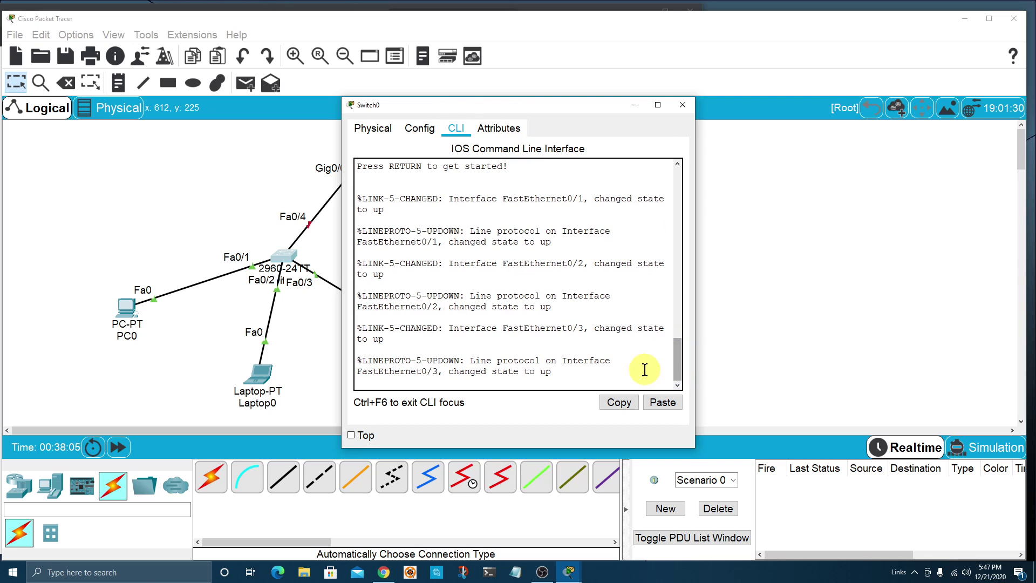
click(683, 105)
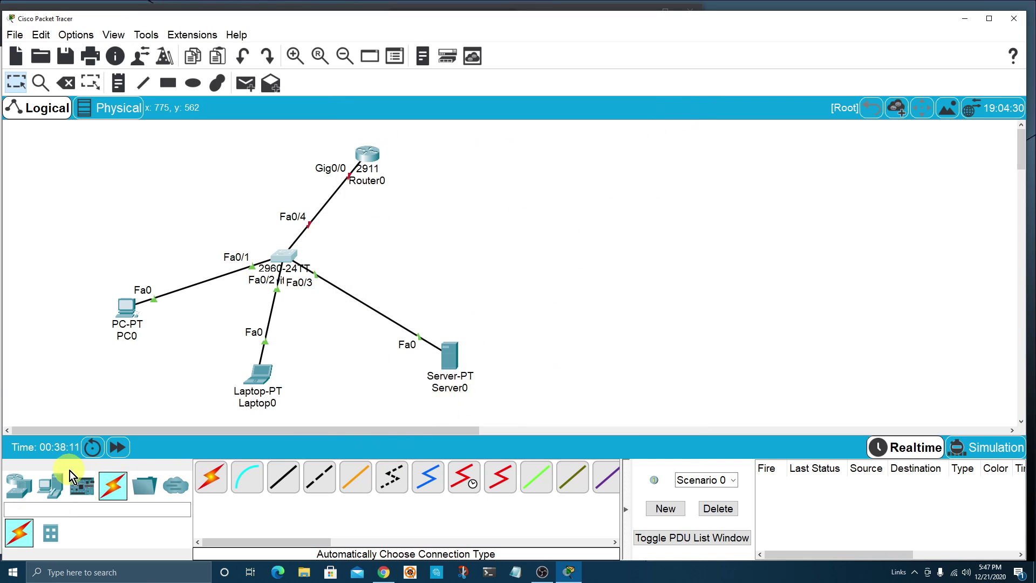
Step: Add a second 2960 switch in the empty area to the right of the existing network
click(17, 495)
click(51, 533)
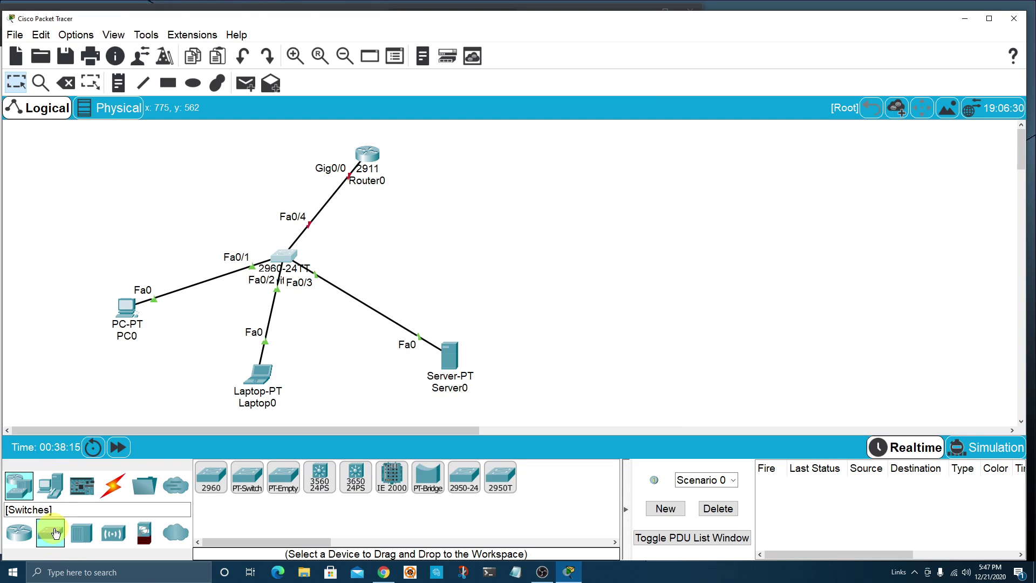
click(205, 477)
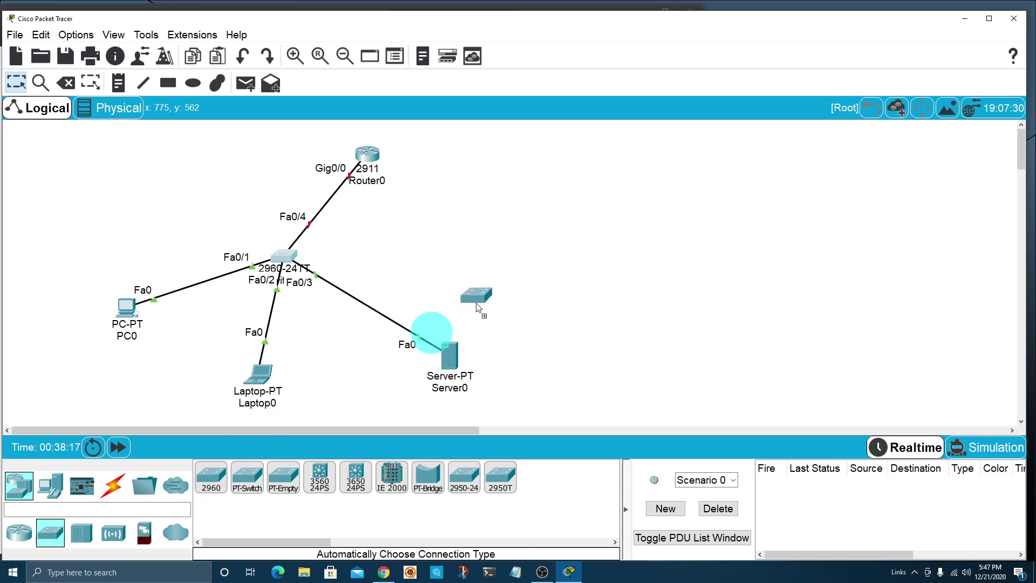
click(585, 231)
click(572, 227)
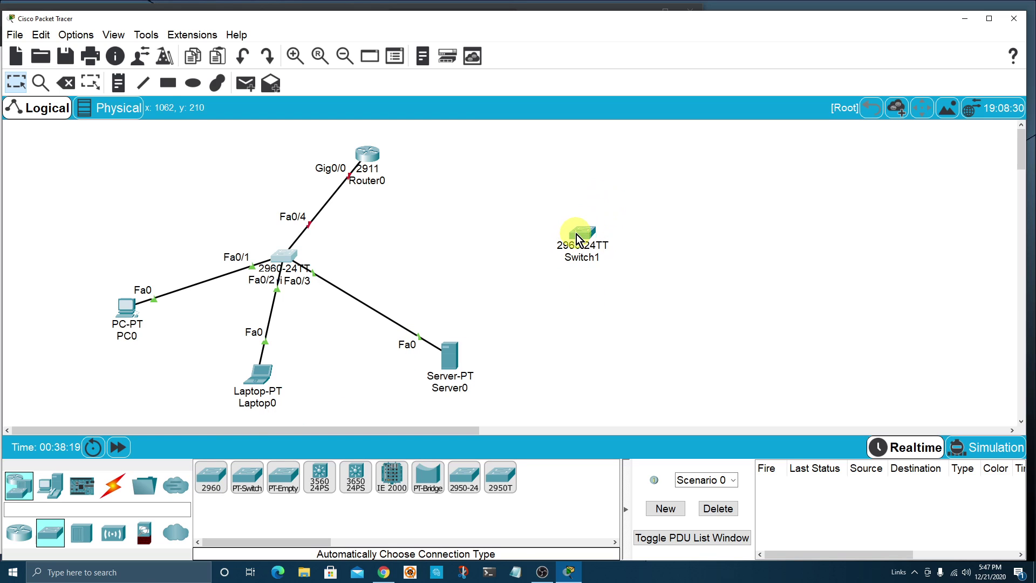
Step: View Switch1's IOS command line, close its device window, and delete the switch from the workspace
click(456, 129)
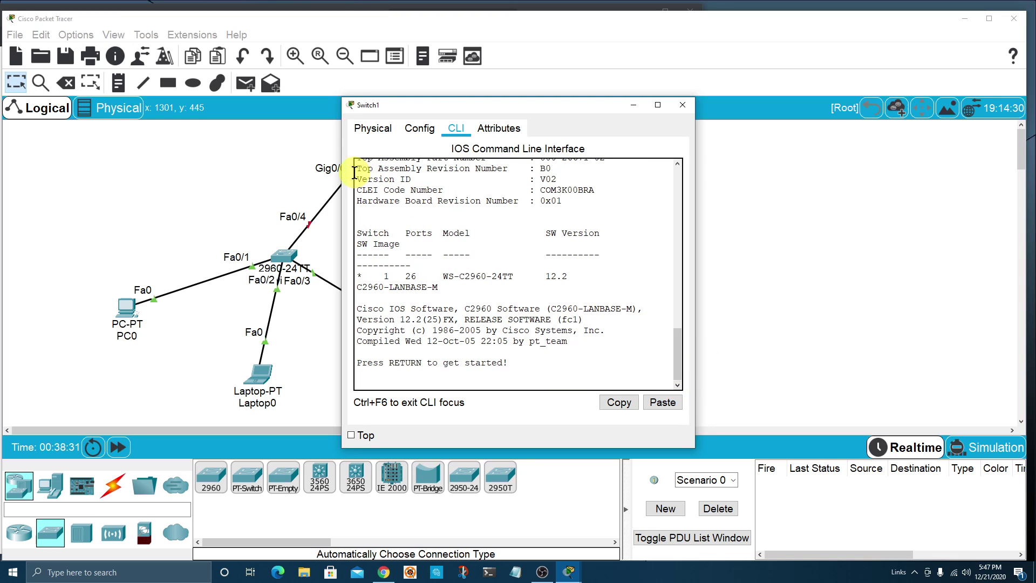
click(682, 105)
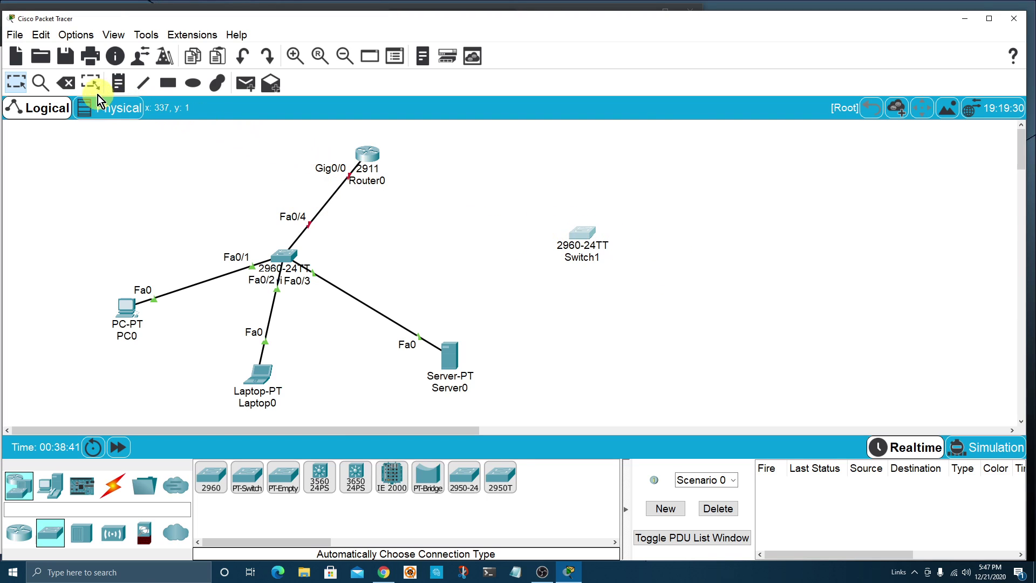
click(67, 82)
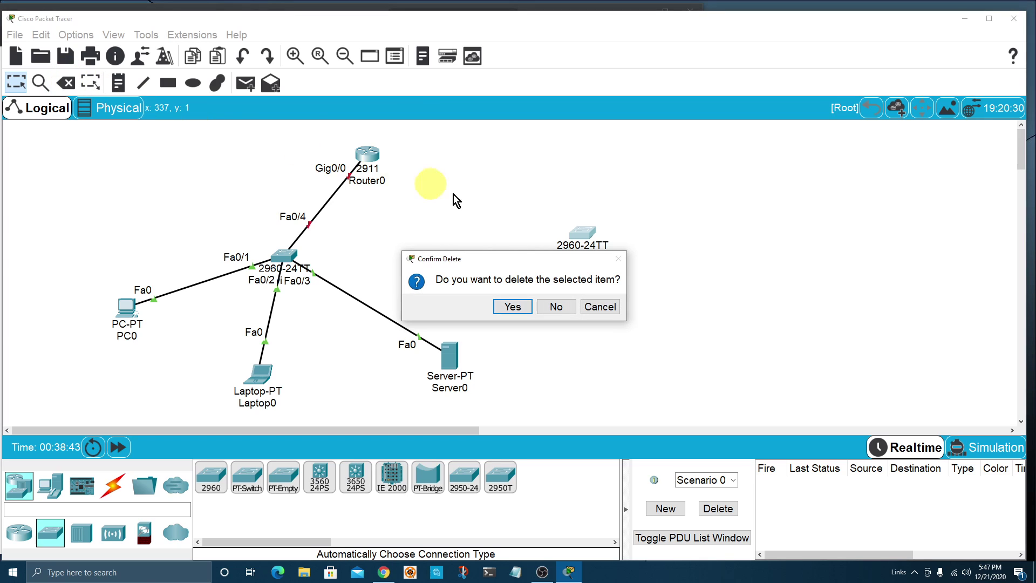
click(522, 308)
Step: Delete Server0 from the network, and undo the deletion
click(64, 84)
click(451, 354)
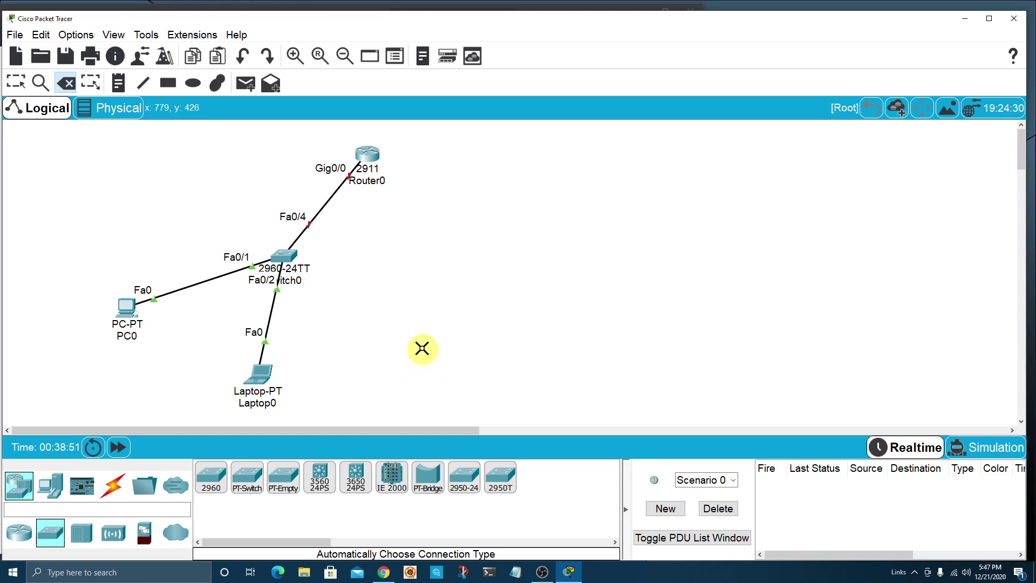
click(34, 35)
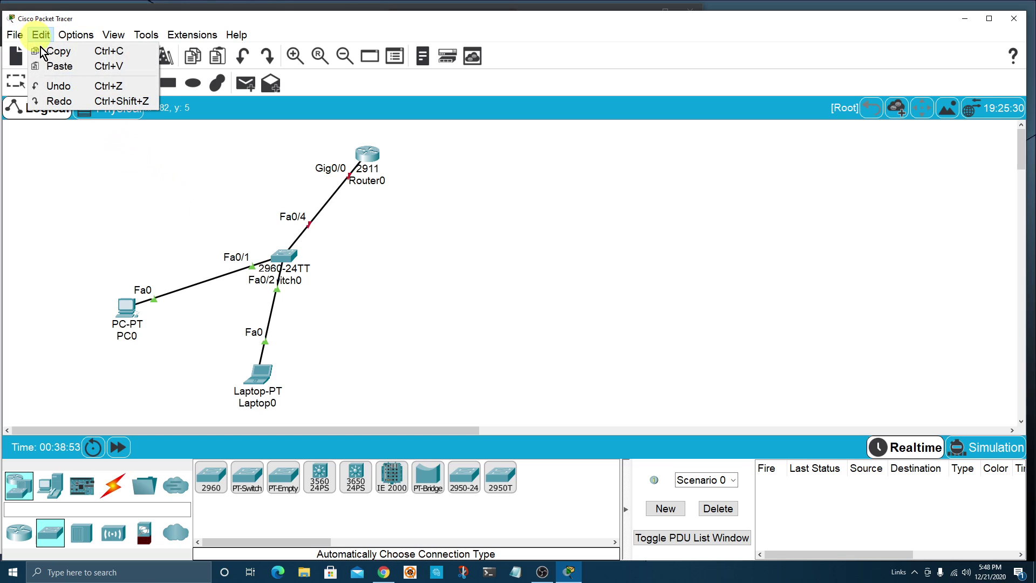
click(50, 85)
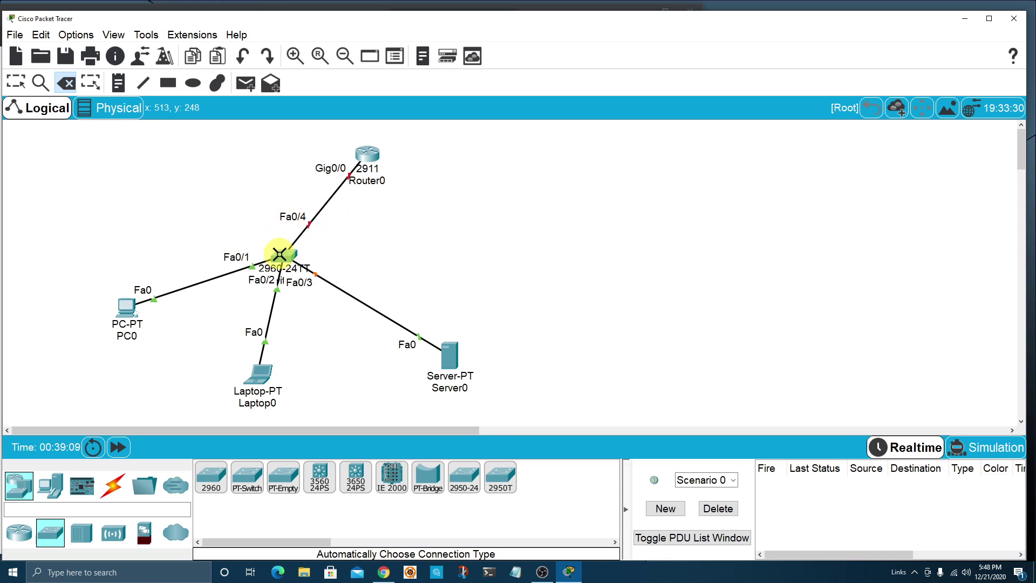
Step: Open Router0's IOS command line, and move and widen its window clear of the router and its switch link
mouse_move(279, 254)
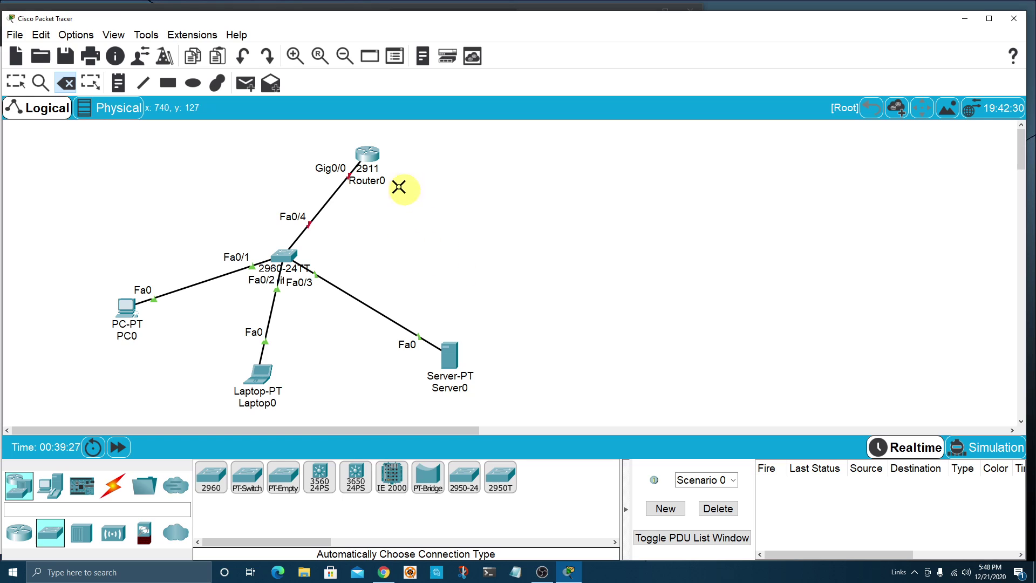
mouse_move(370, 155)
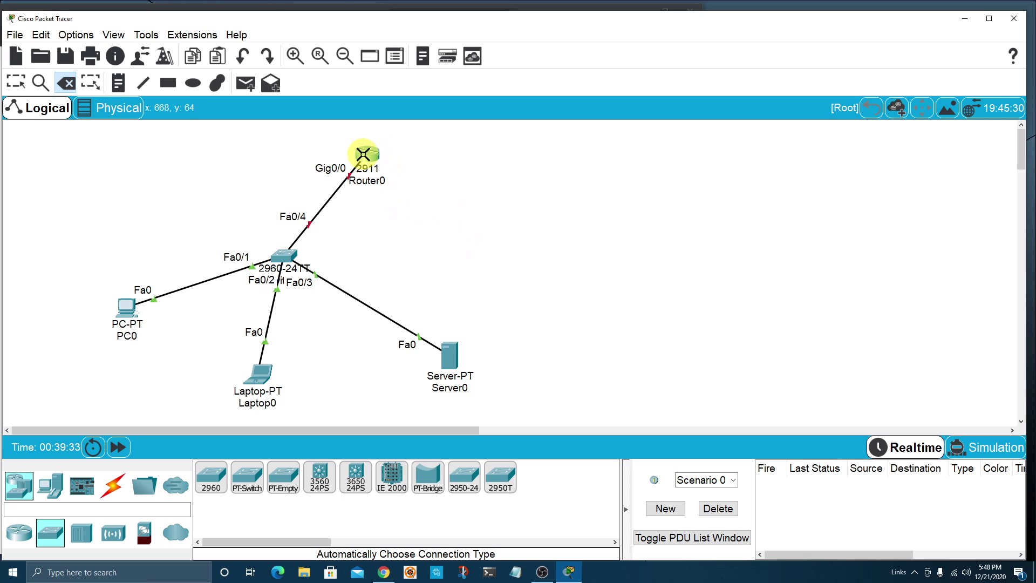
click(21, 77)
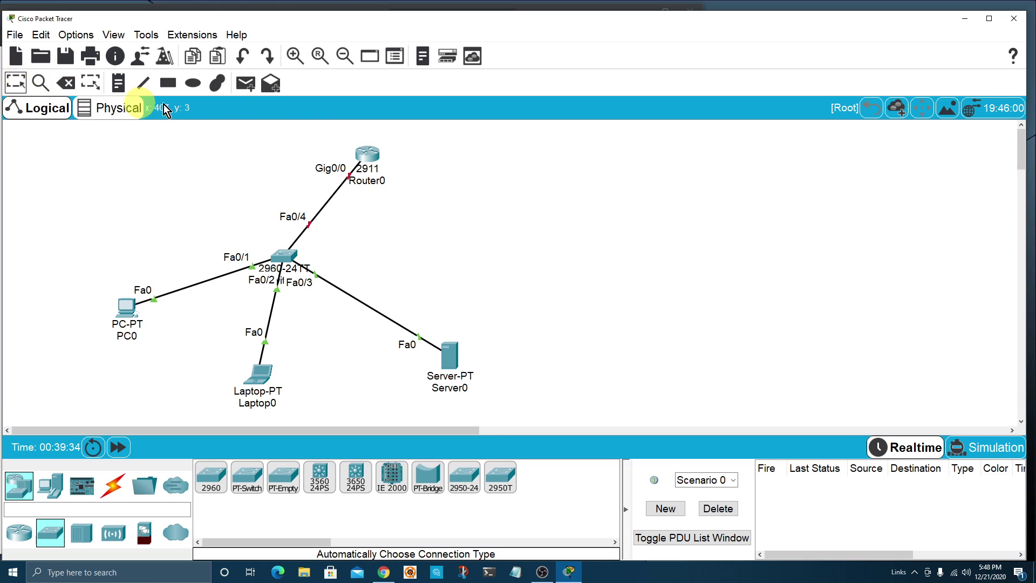
click(366, 153)
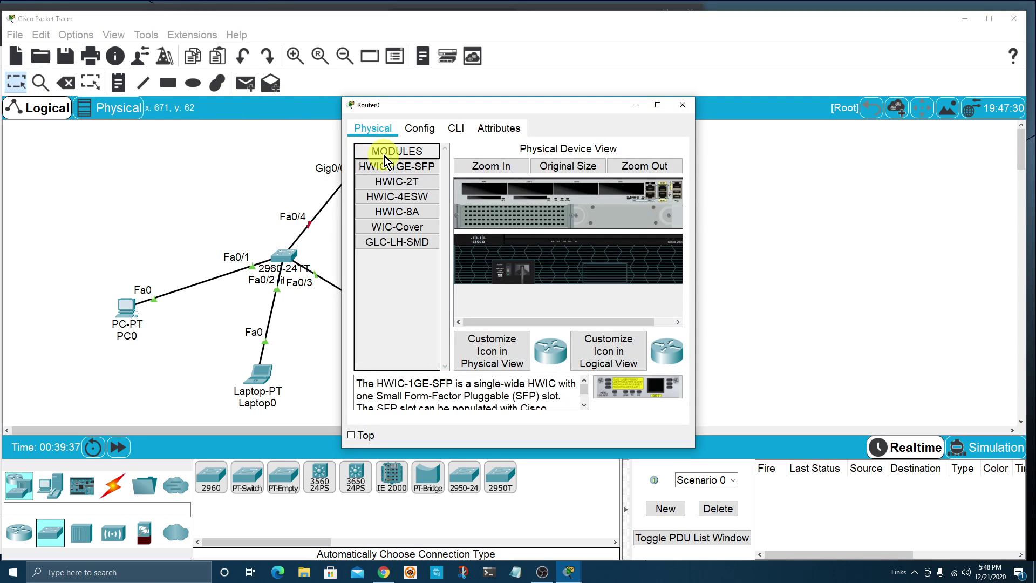
click(456, 128)
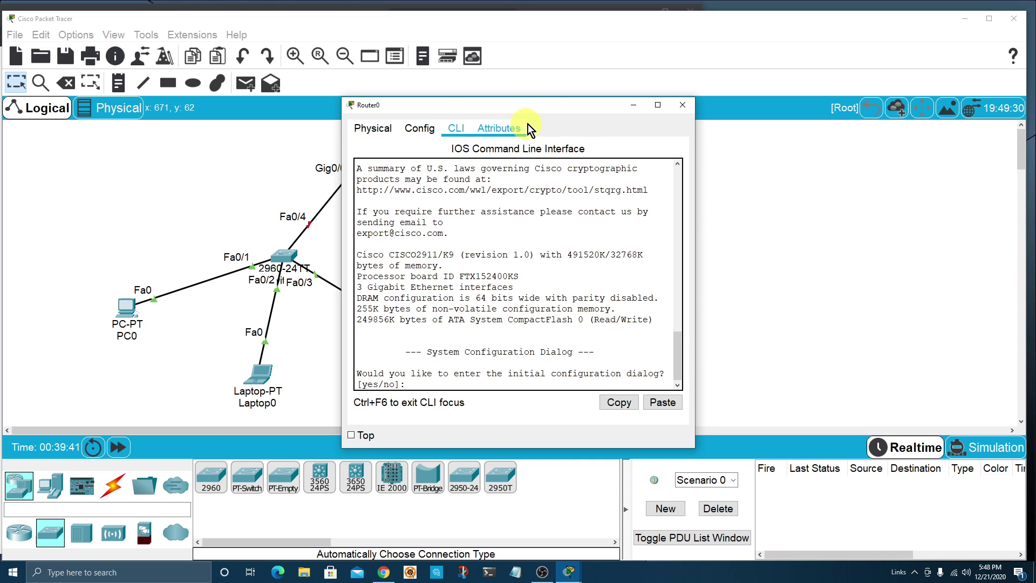
drag(547, 105, 668, 8)
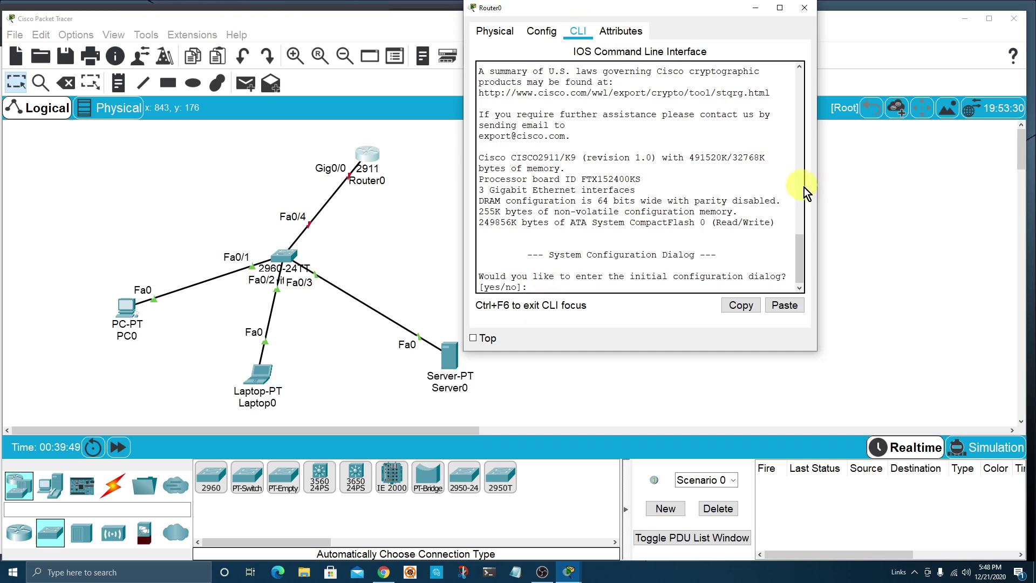
drag(816, 192, 850, 200)
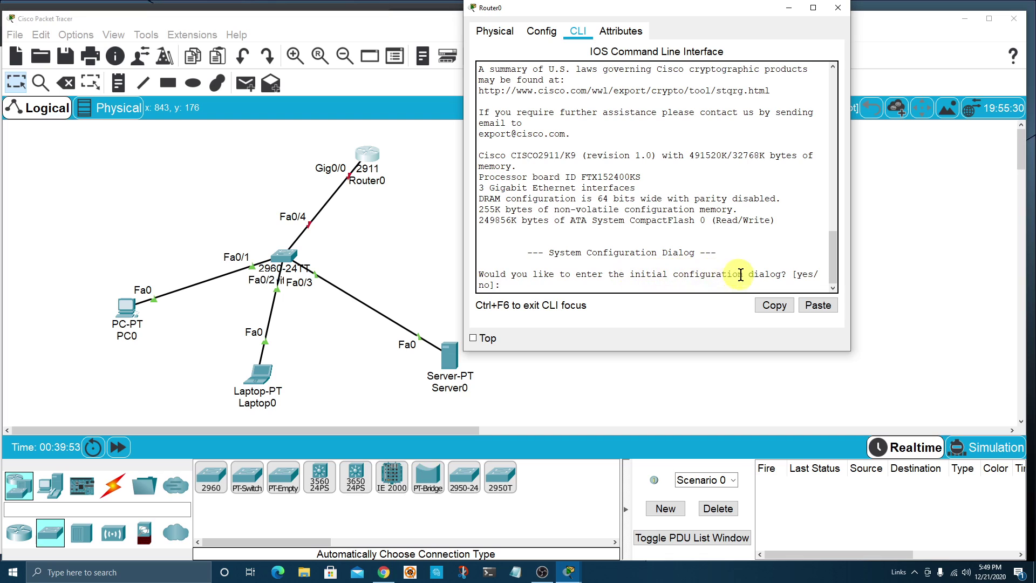
Step: Answer n to Router0's initial configuration dialog and start its command prompt session
click(566, 287)
text(n)
key(Return)
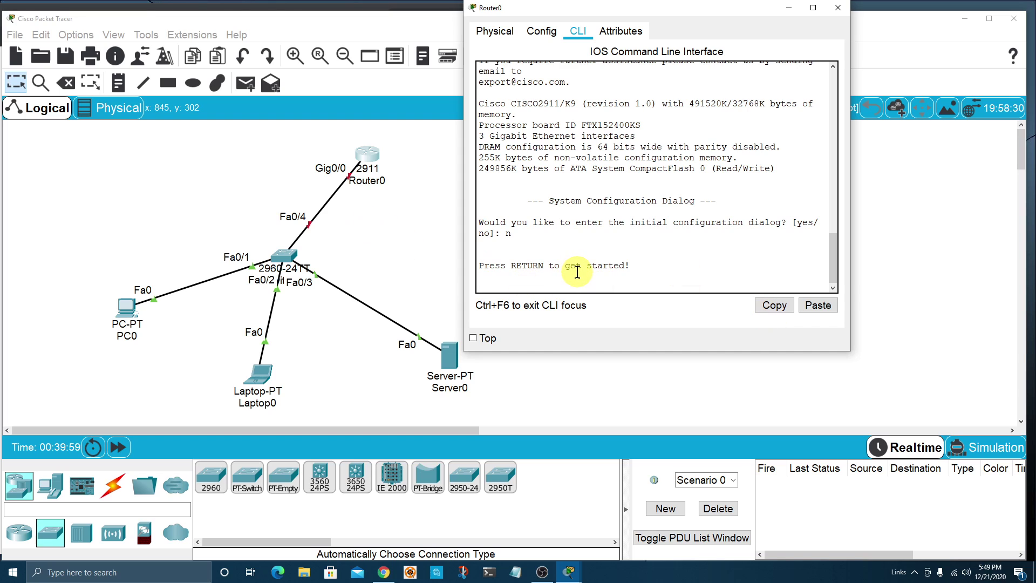
key(Return)
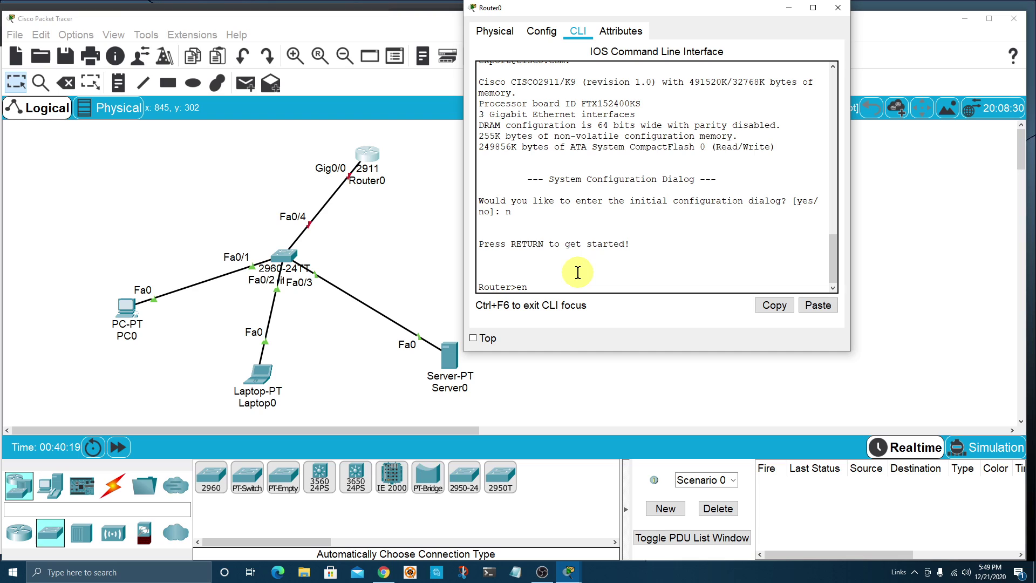
Step: Demonstrate completing the abbreviation en to the full command, and run enable to enter privileged mode on Router0
key(Tab)
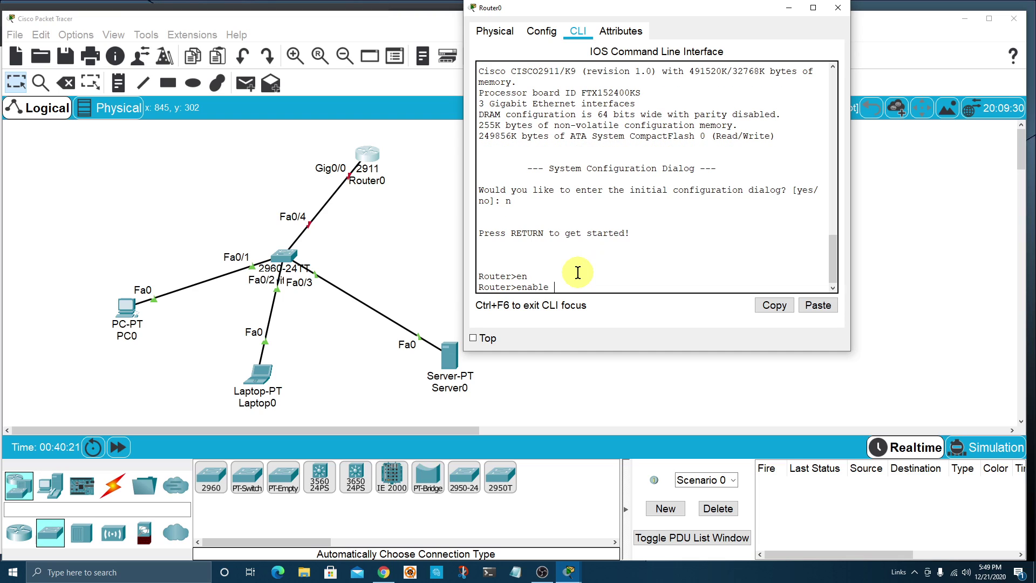
key(BackSpace)
key(BackSpace)
key(BackSpace)
key(BackSpace)
key(BackSpace)
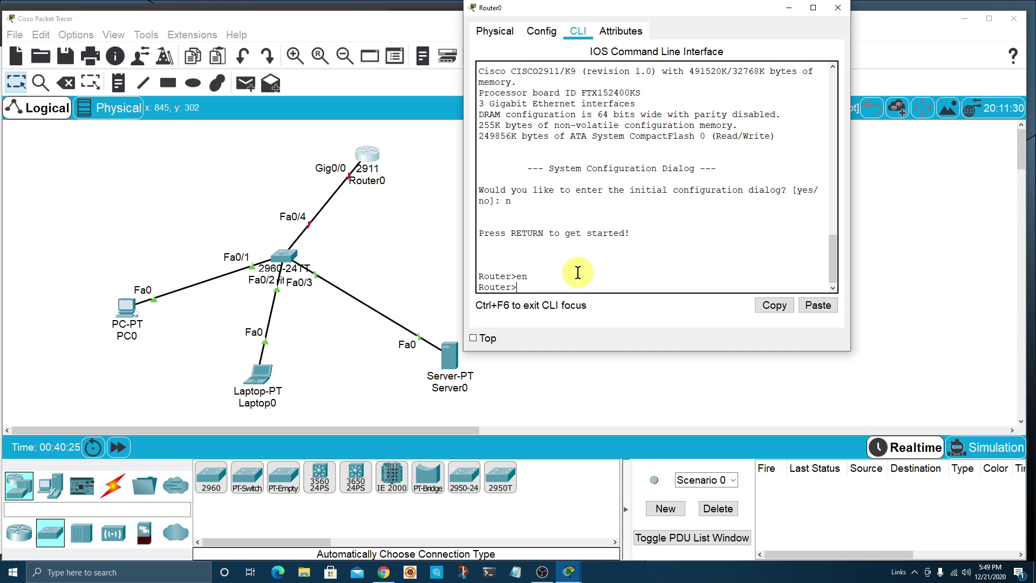
text(en)
key(BackSpace)
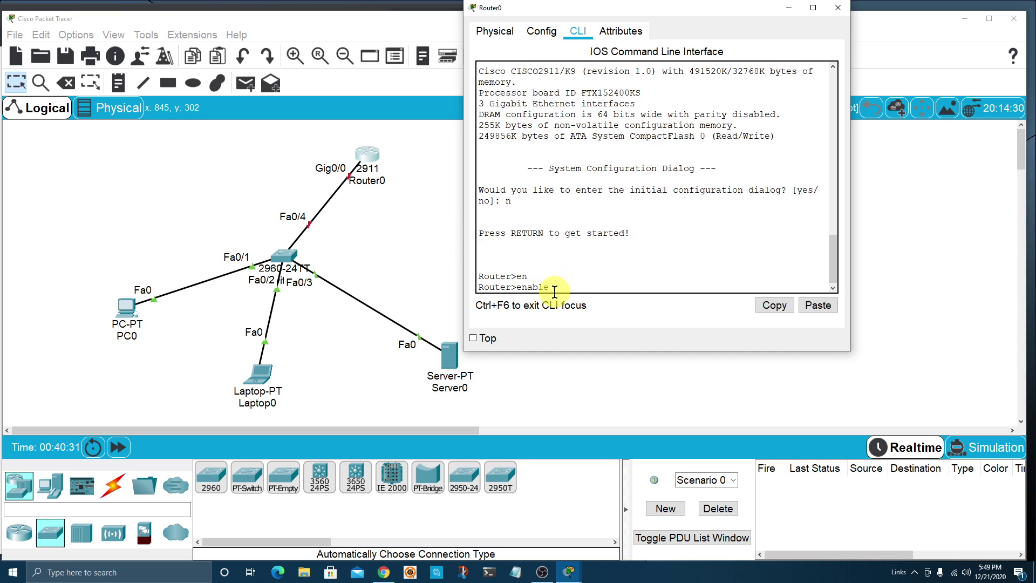
key(Return)
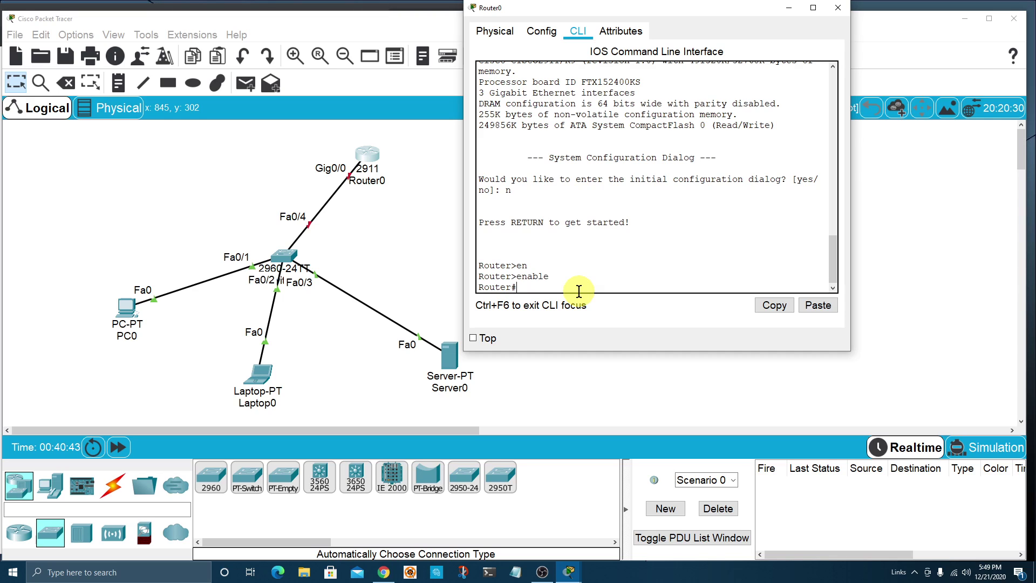
Step: Enter Router0's global configuration mode with the configure terminal command, and highlight the prompt
text(configure terminal)
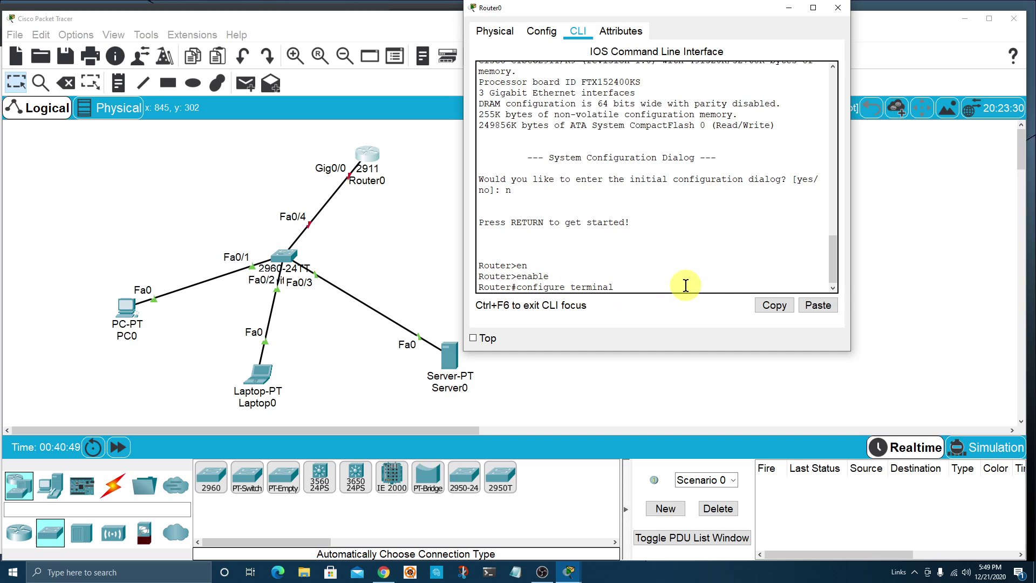
key(Return)
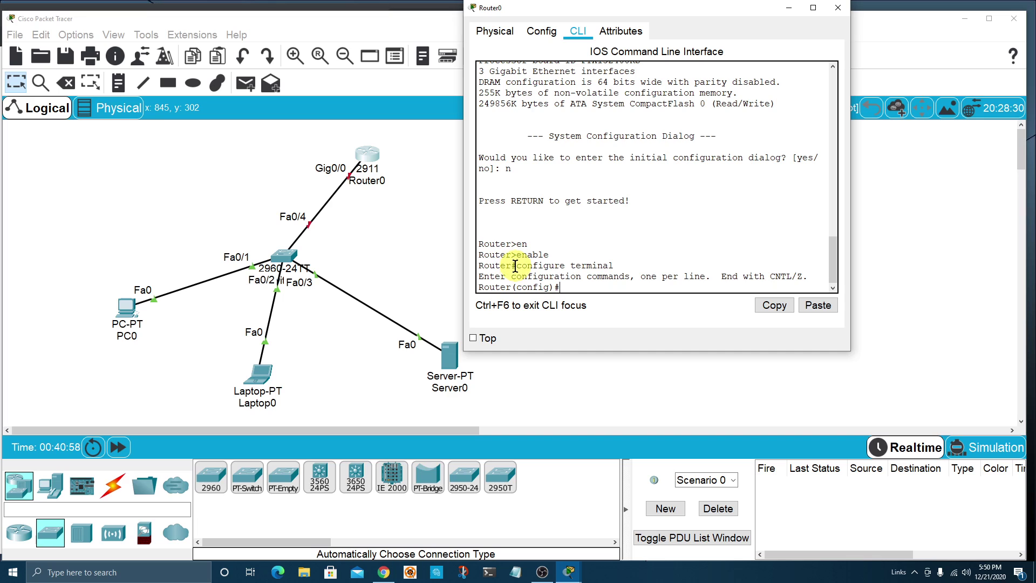
drag(511, 265, 573, 289)
Step: Enter interface gig 0/0 on Router0 and bring the interface up with no shutdown
click(563, 281)
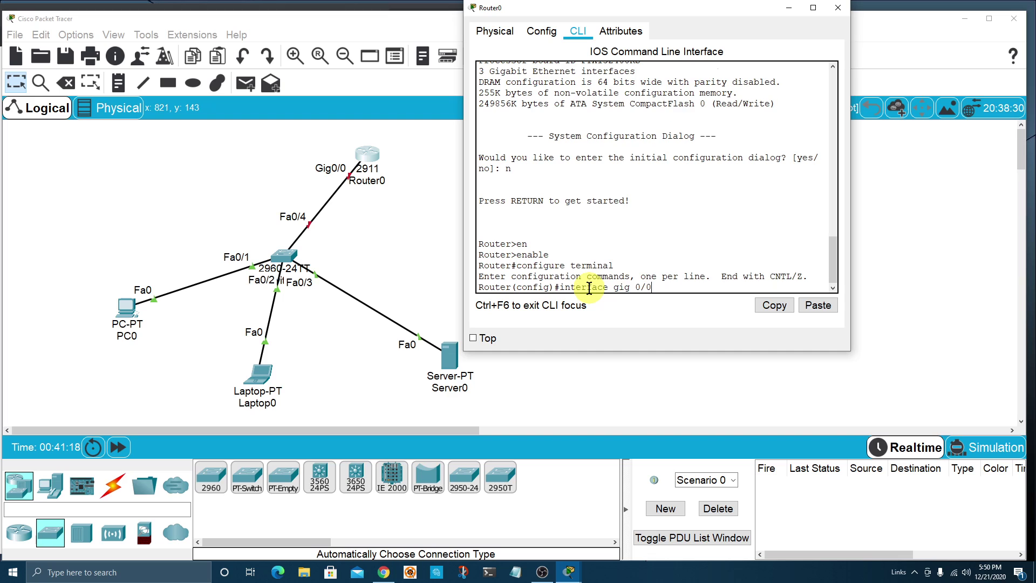
key(Return)
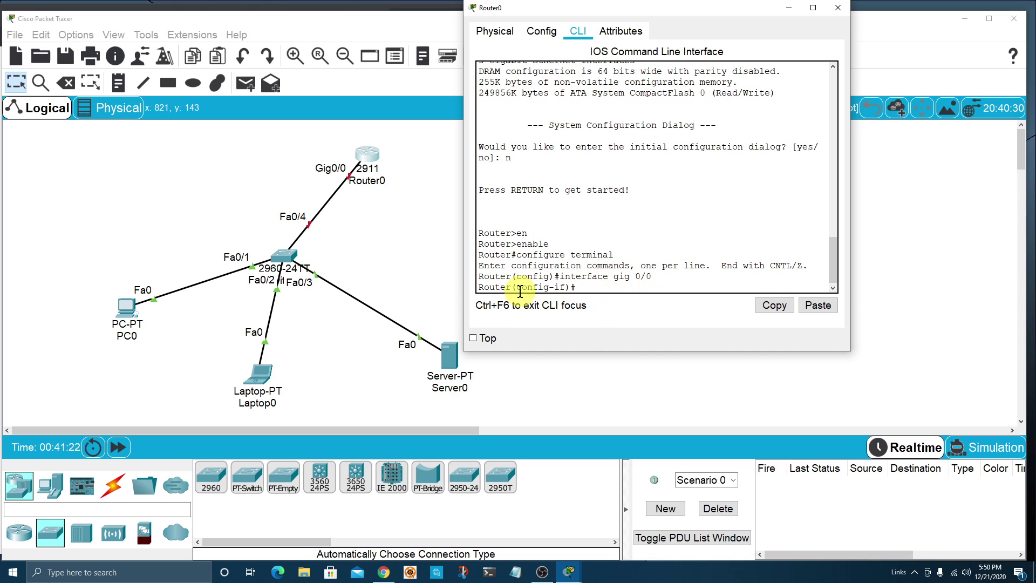
drag(478, 286, 589, 284)
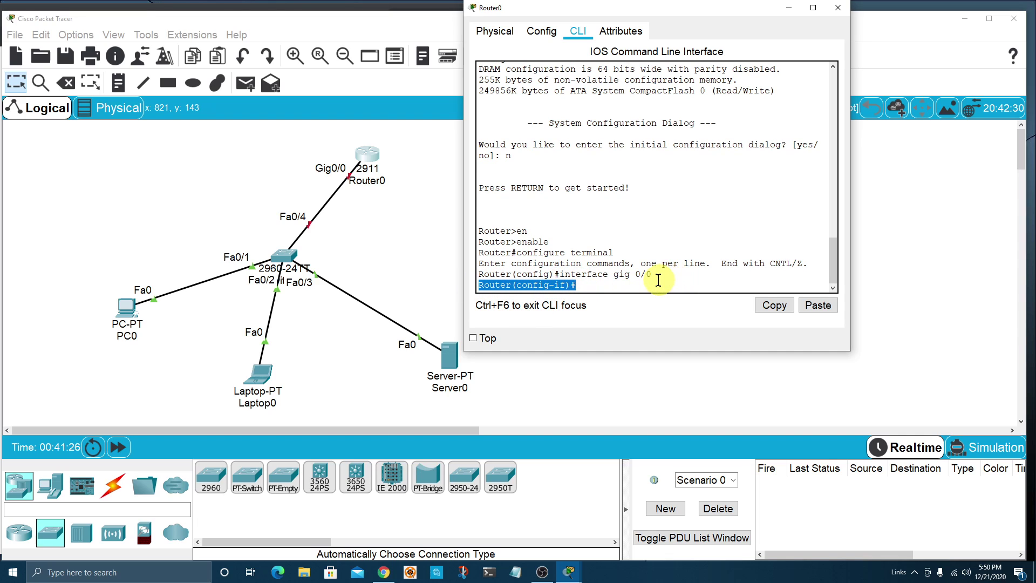
click(622, 287)
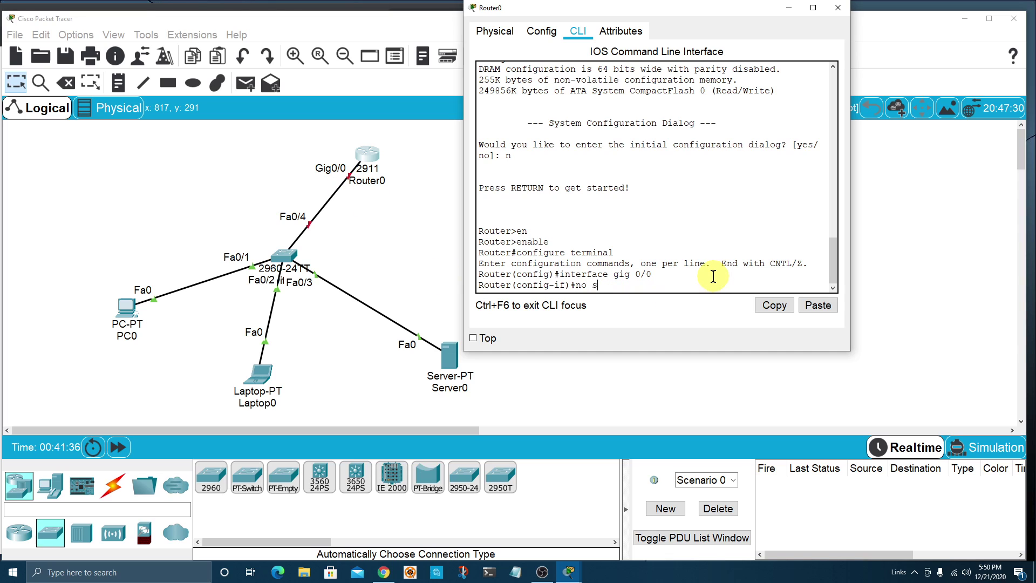
text(utdown)
key(Return)
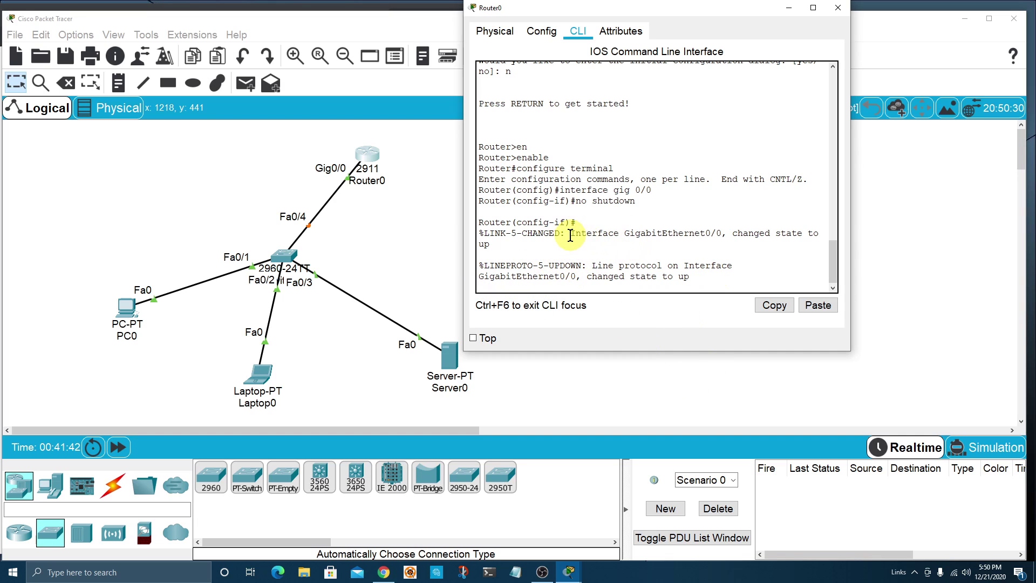
Step: Review the status messages for interface GigabitEthernet0/0, and close Router0's window
drag(571, 233, 726, 233)
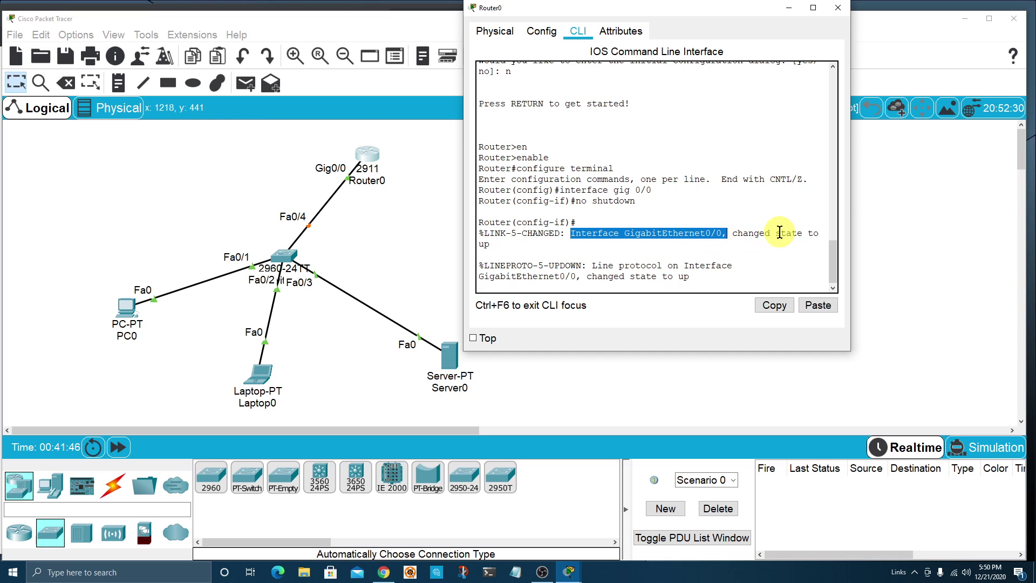
drag(483, 244, 490, 244)
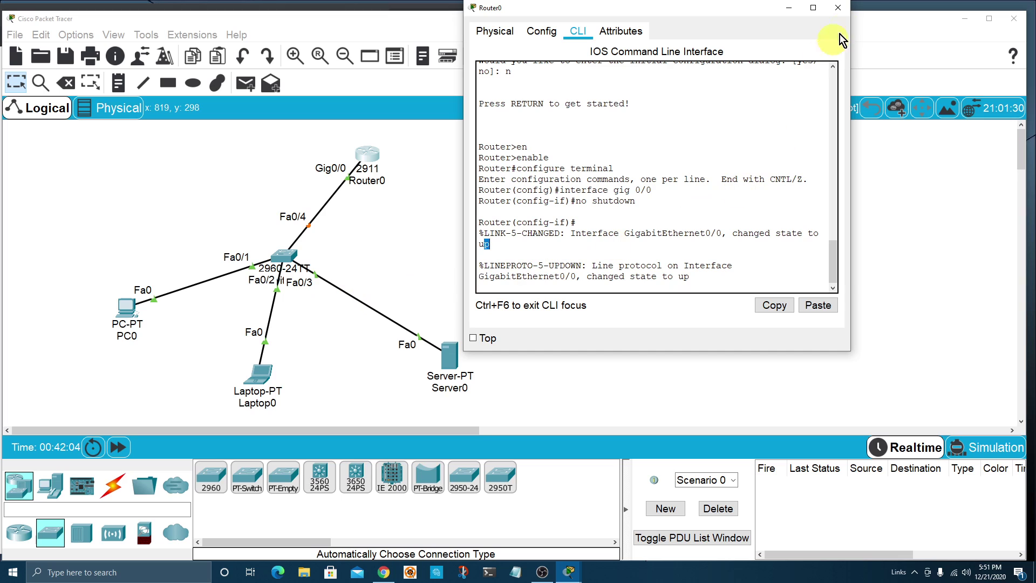
click(837, 7)
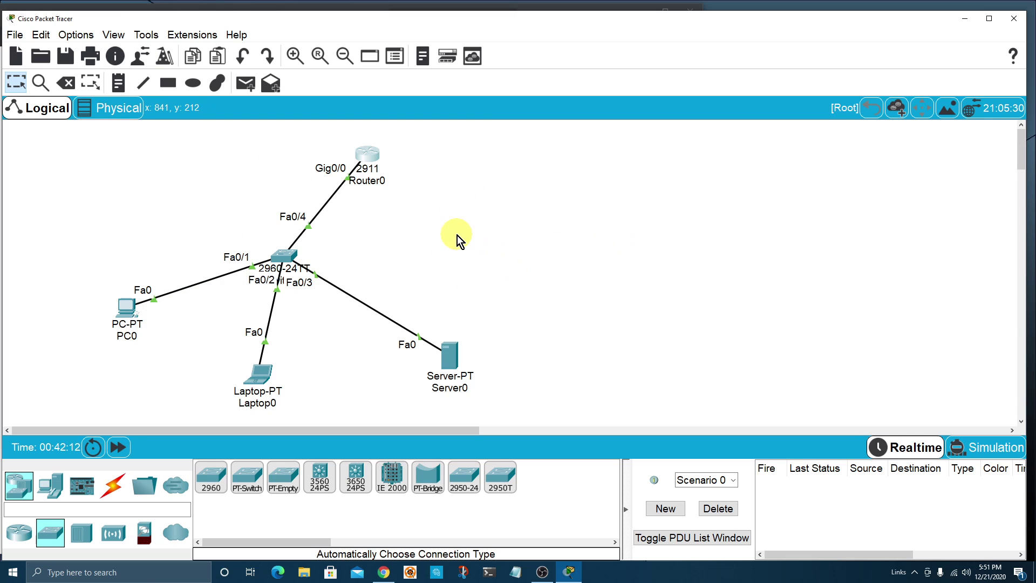
Step: Examine Router0's GigabitEthernet0/0 configuration settings and the corresponding commands in its IOS command line
click(365, 159)
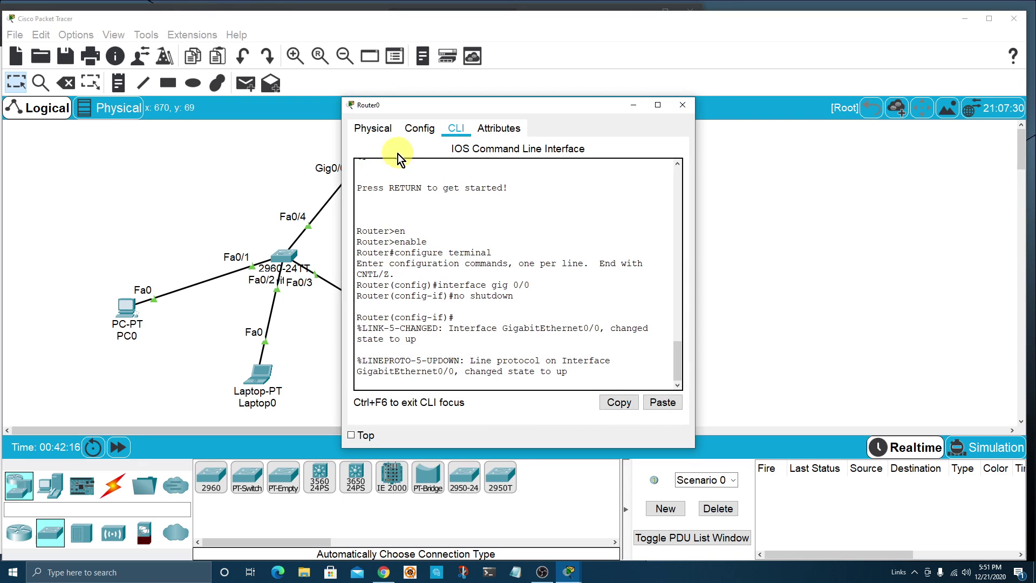
click(427, 127)
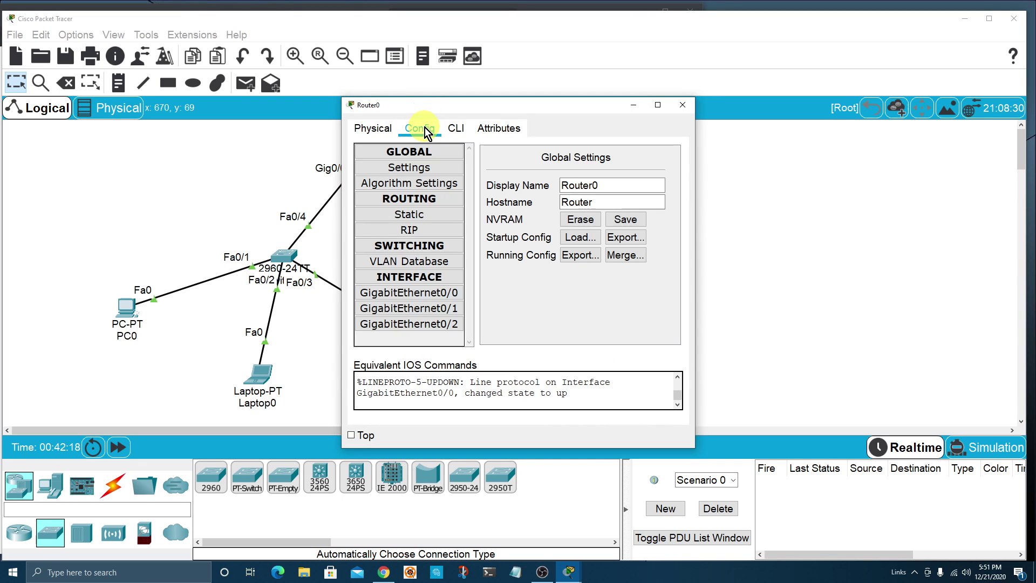
click(399, 293)
drag(697, 283, 818, 299)
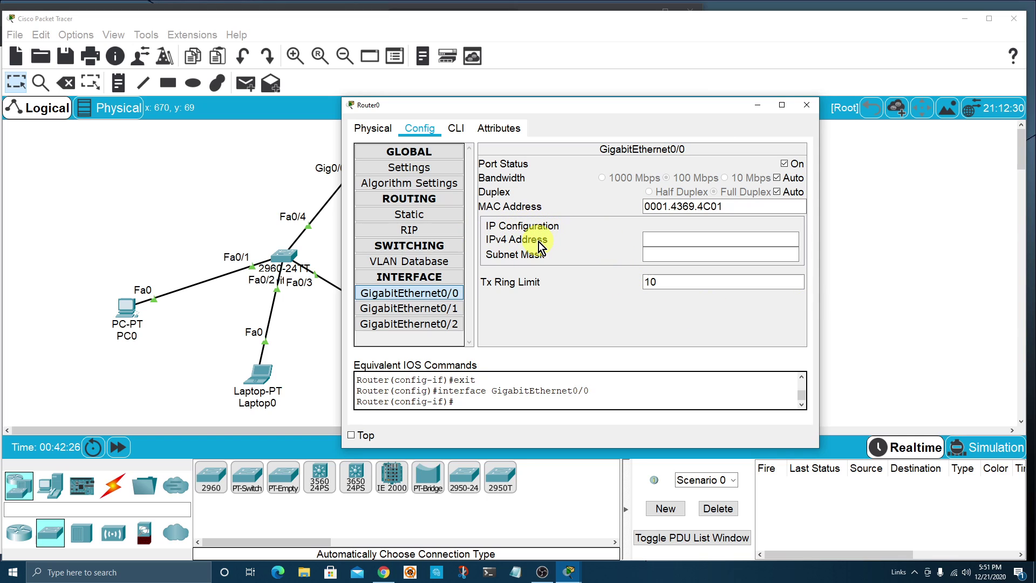
click(456, 130)
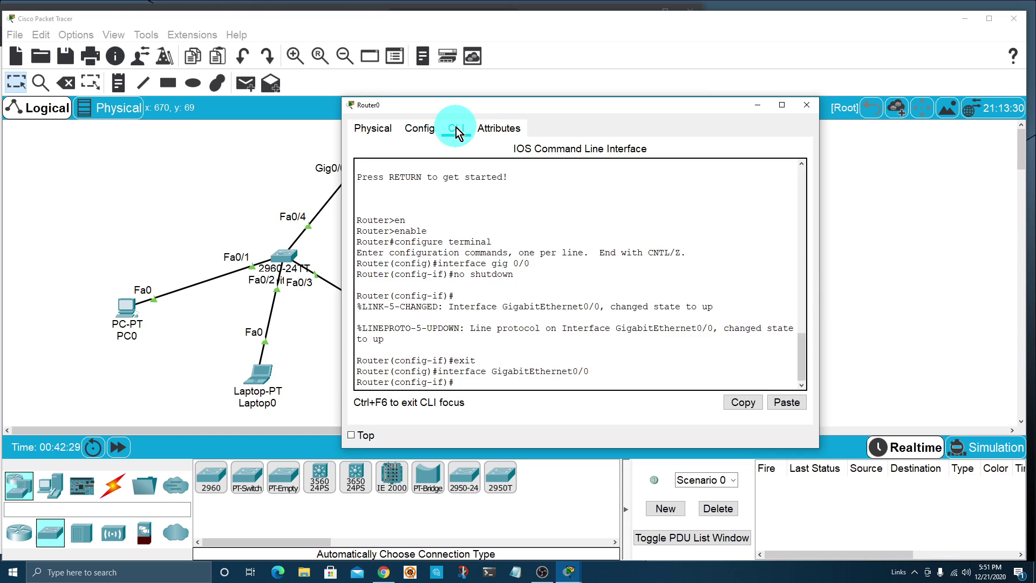
click(480, 382)
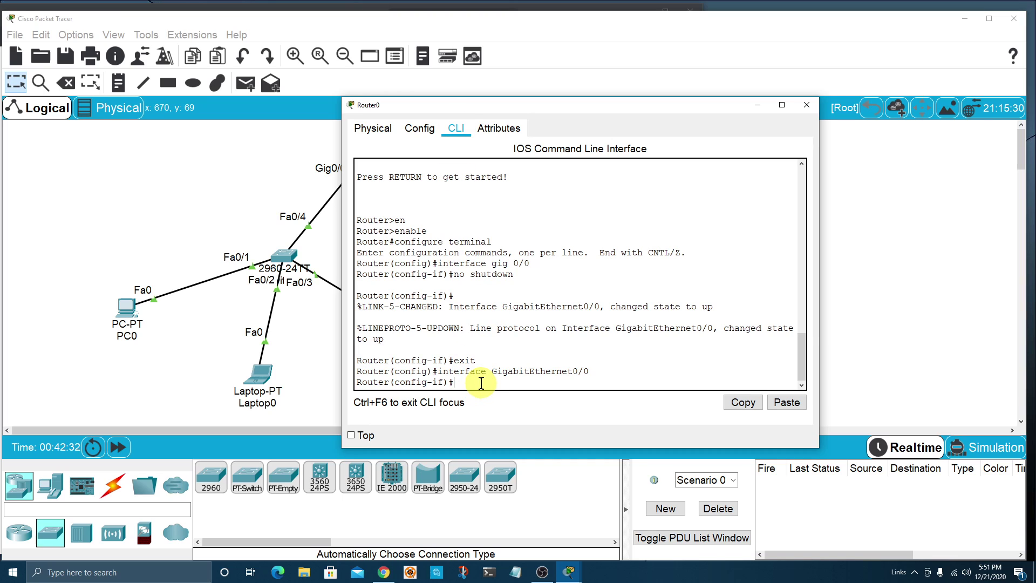
drag(574, 105, 594, 94)
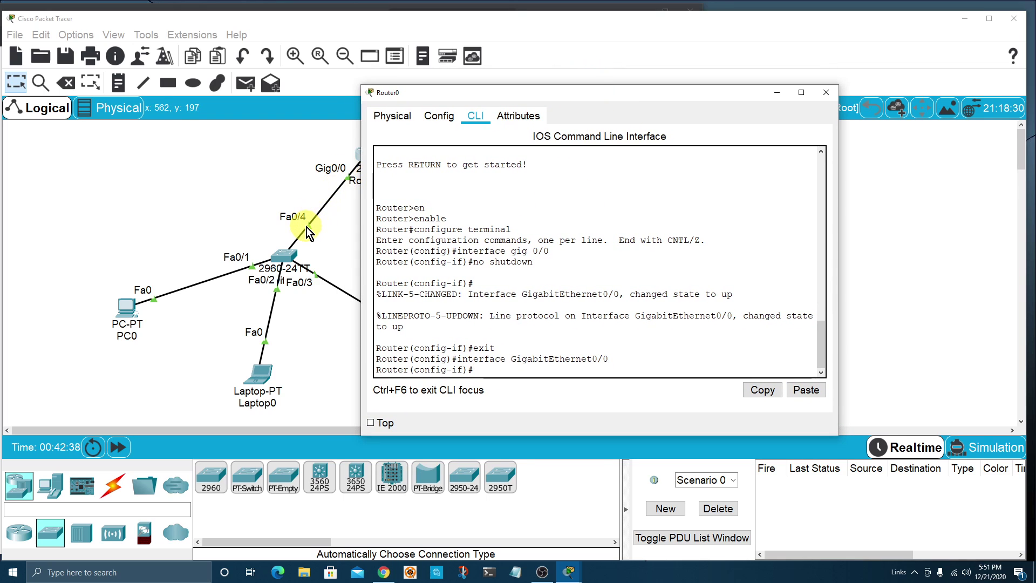
Step: Return Router0's command line to privileged mode with the end command
drag(554, 98, 608, 88)
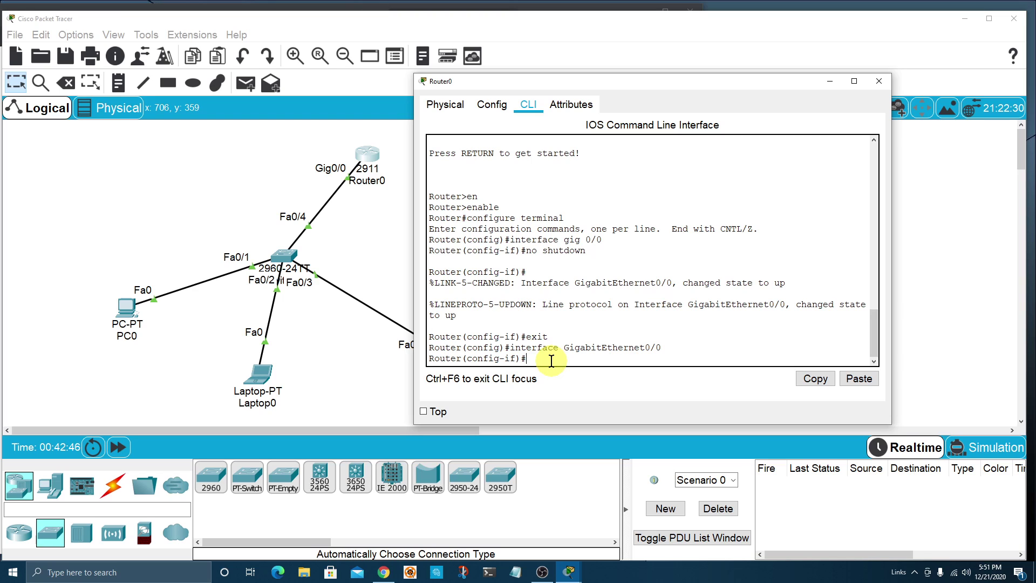
text(end)
key(Return)
key(Return)
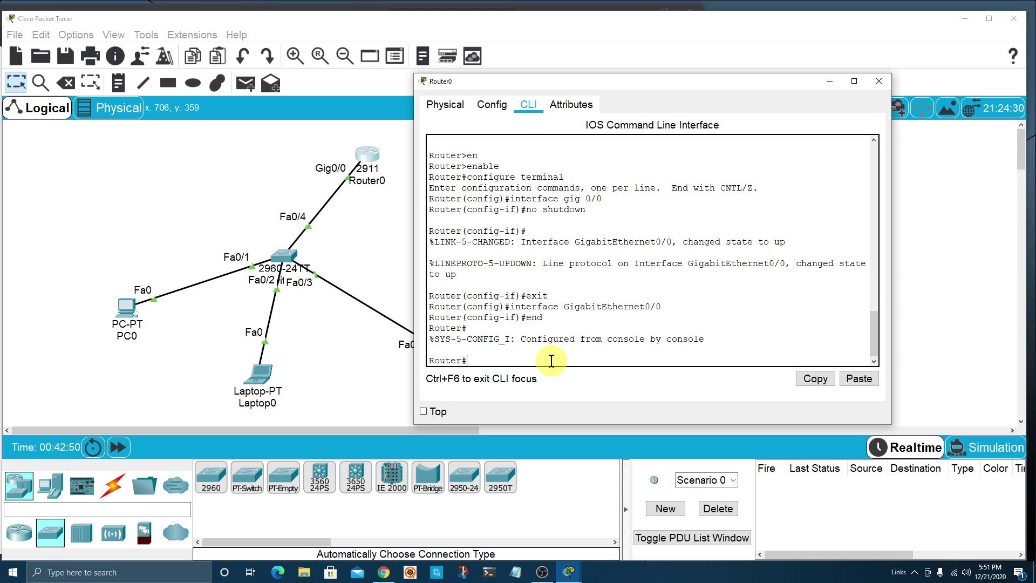
Step: List Router0's interfaces with show ip interface brief, and highlight the status of GigabitEthernet0/0
text(show ip interface brief)
key(Return)
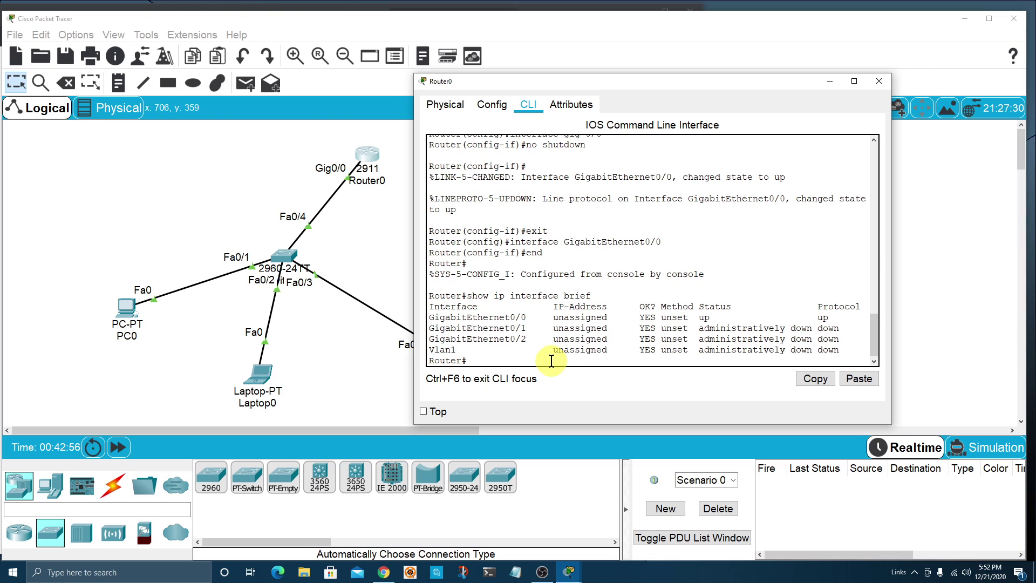
double_click(701, 317)
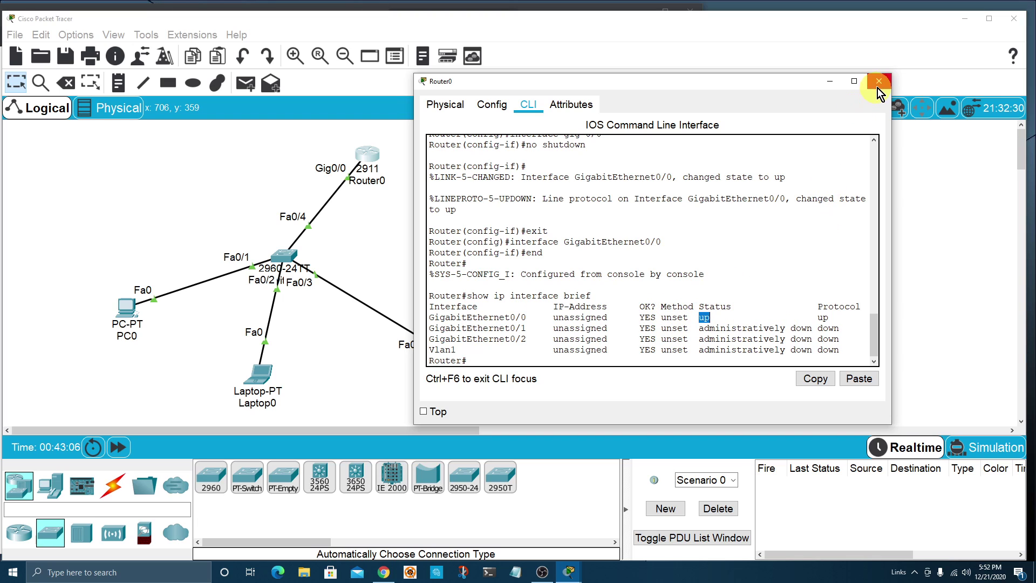
Step: Highlight Router0's privileged prompt and the end command, and try to enter interface gig 0/0 directly from privileged mode
click(874, 360)
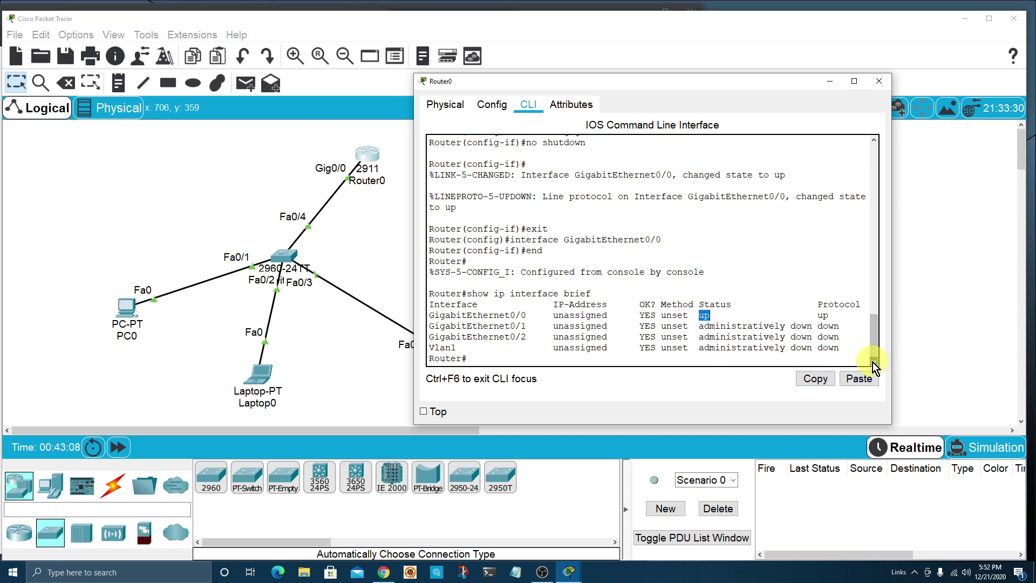
click(544, 359)
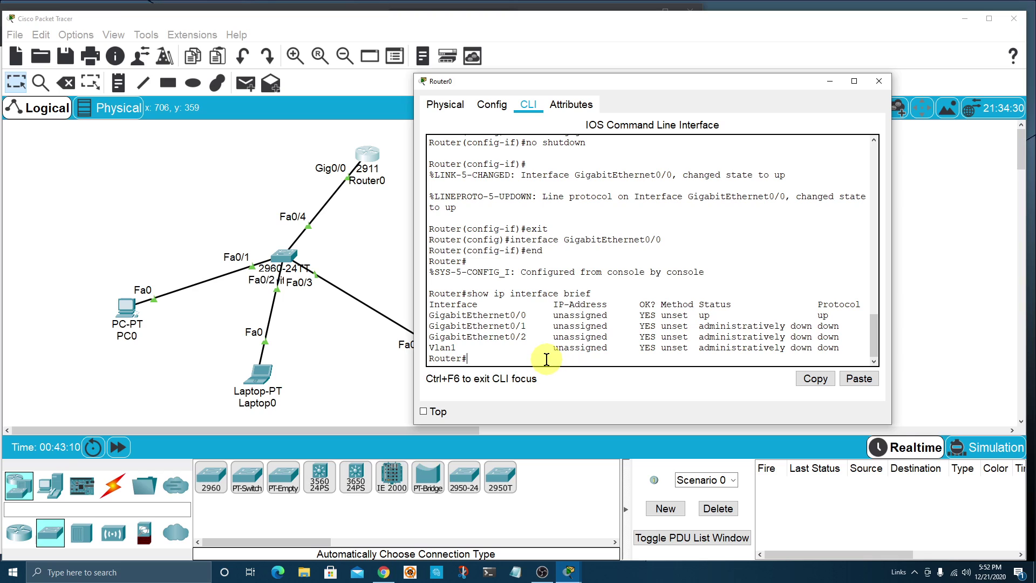
click(463, 357)
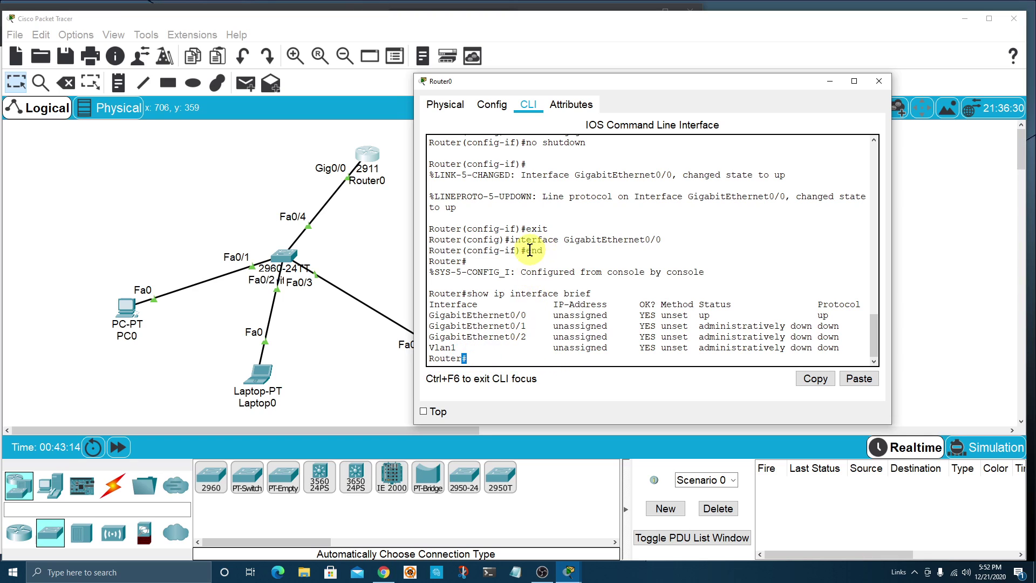
drag(527, 250, 545, 259)
click(478, 354)
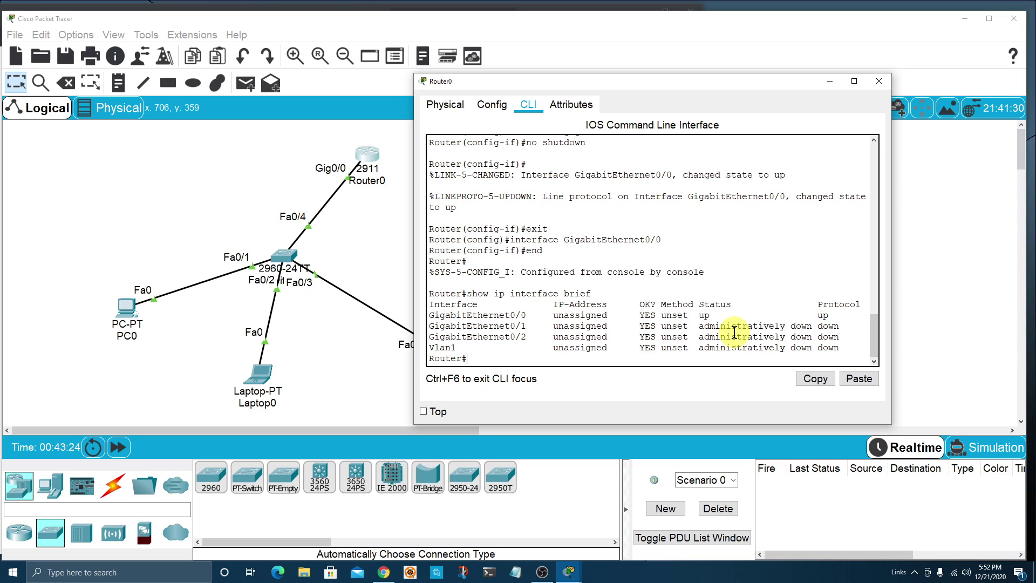
text(interface gig 0/0)
key(Return)
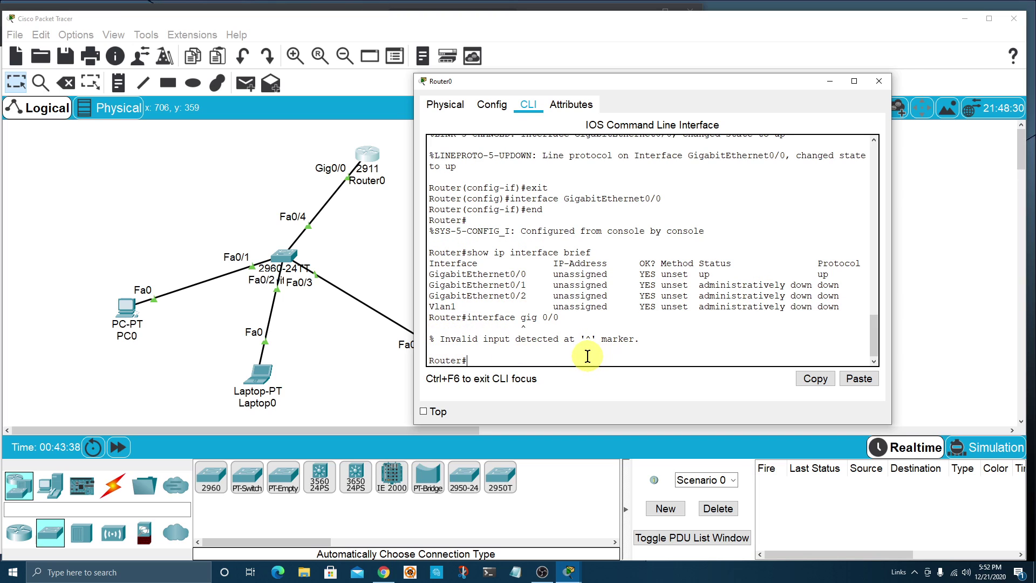
Step: Enter global configuration mode with config terminal, open interface gig 0/0, and highlight the interface configuration prompt
text(config terminal)
key(Return)
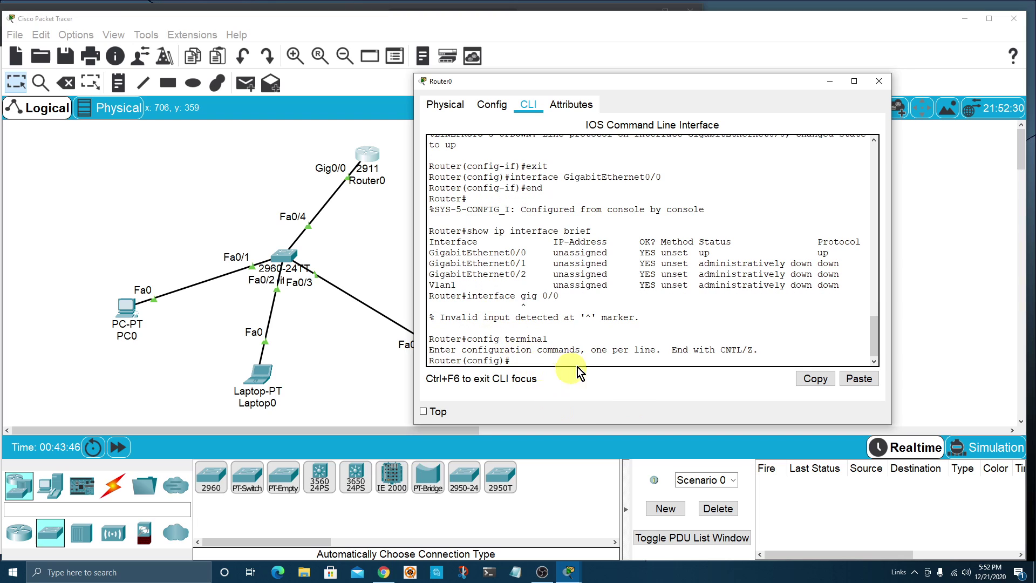
text(interface)
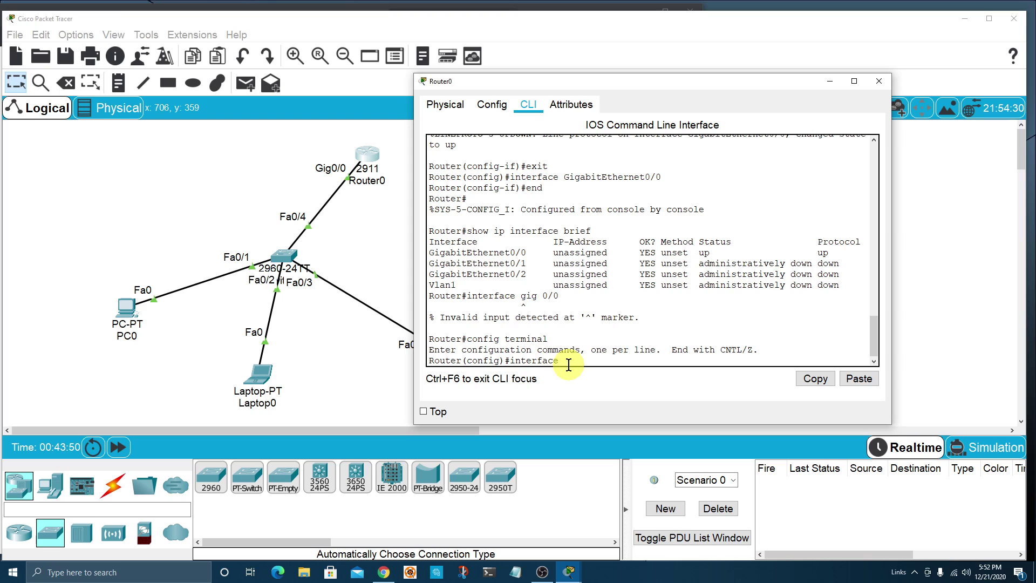
text( gig 0/0)
key(Return)
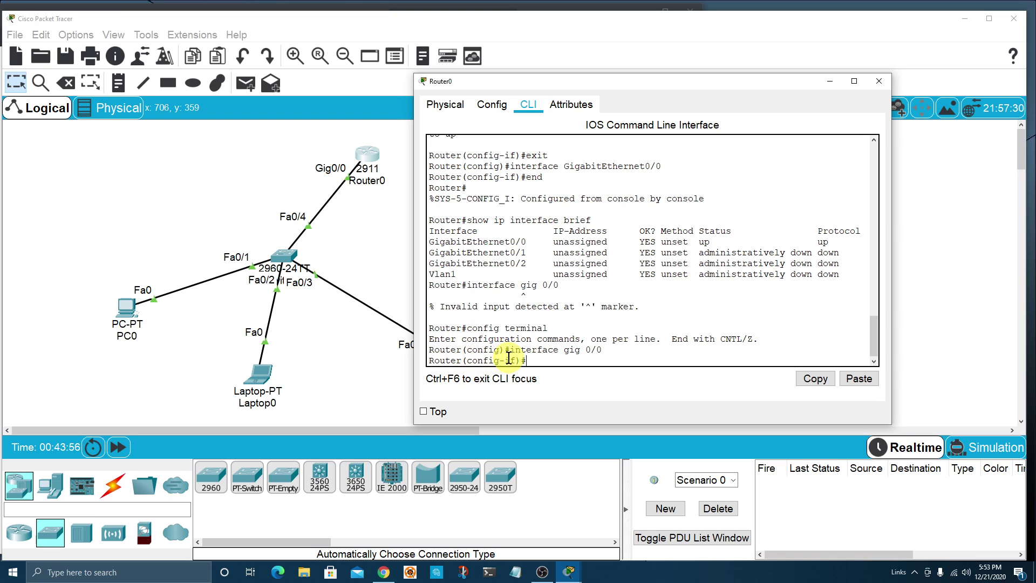
drag(429, 361, 521, 360)
click(526, 360)
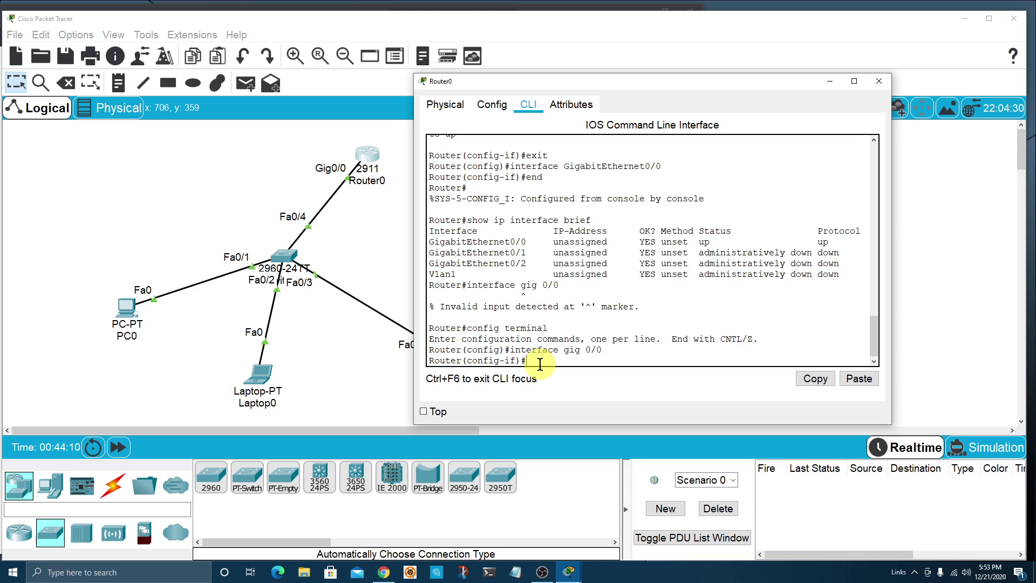
Step: Assign IP address 10.10.10.1 with mask 255.255.255.0 to interface gig 0/0, end configuration mode, and highlight the address command
text(ip addresss 10.10.10.)
text(1 255.255.255.0)
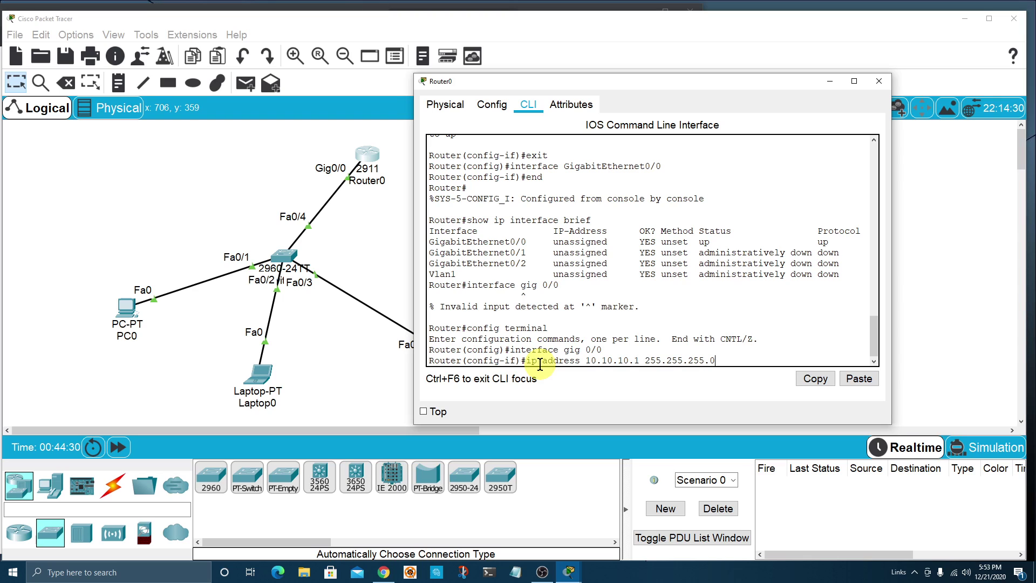
key(Return)
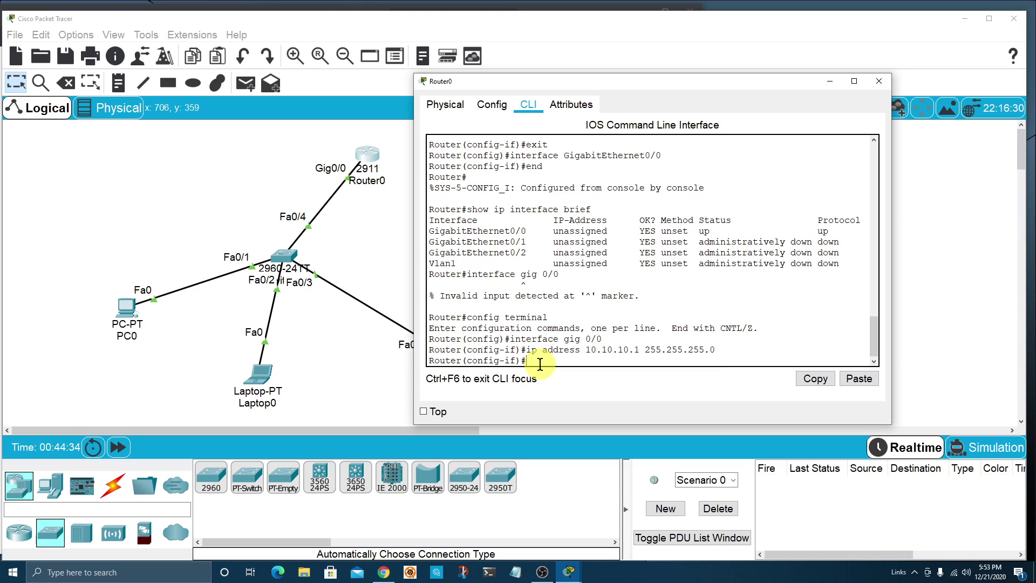
text(end)
key(Return)
key(Return)
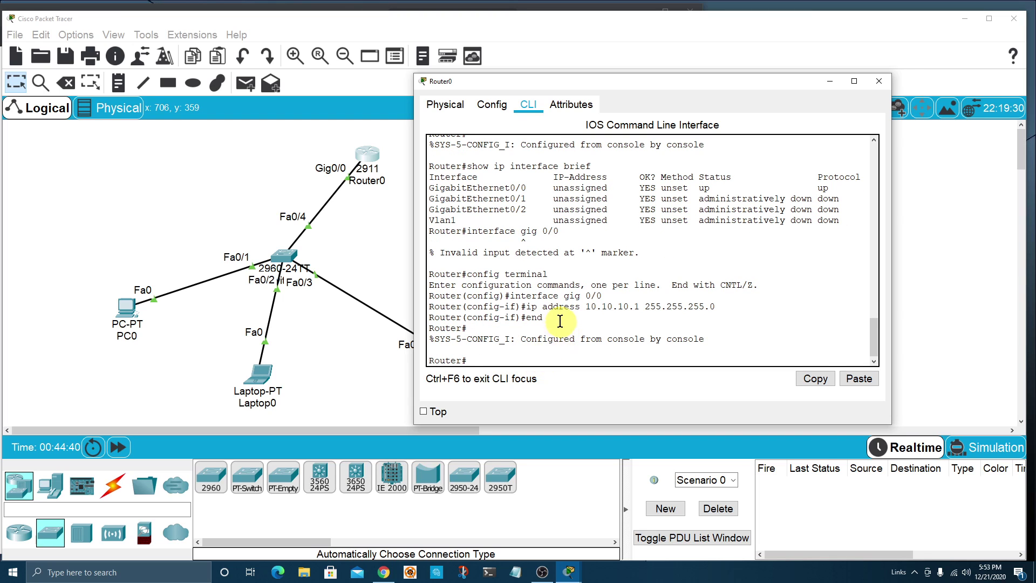
drag(526, 306, 637, 308)
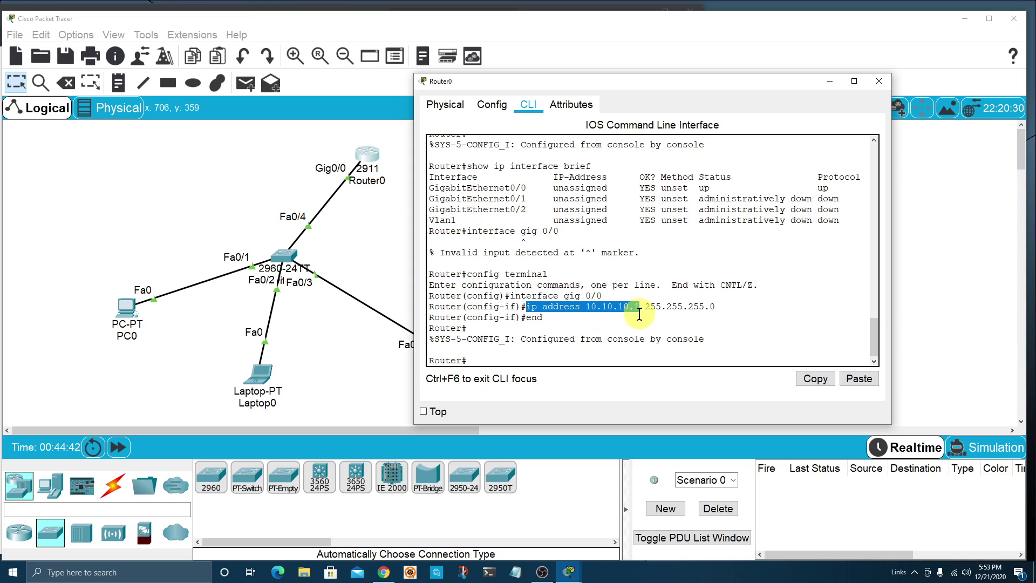
click(515, 356)
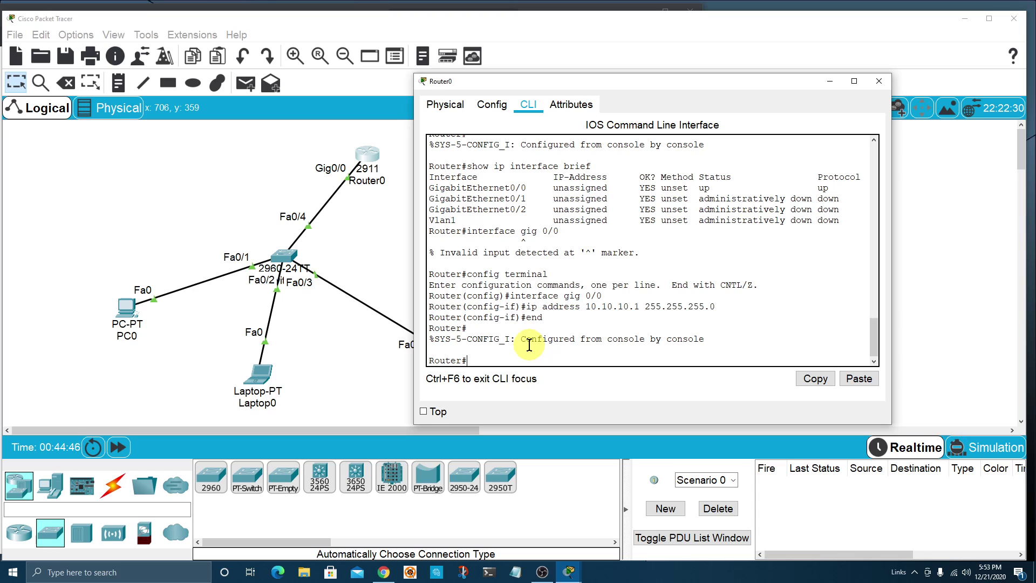
Step: Run show ip int brief, highlight the IP address and status of GigabitEthernet0/0, and close Router0's window
text(sh)
text(9rie)
key(BackSpace)
key(BackSpace)
key(BackSpace)
text(nt breif)
text(f)
key(Return)
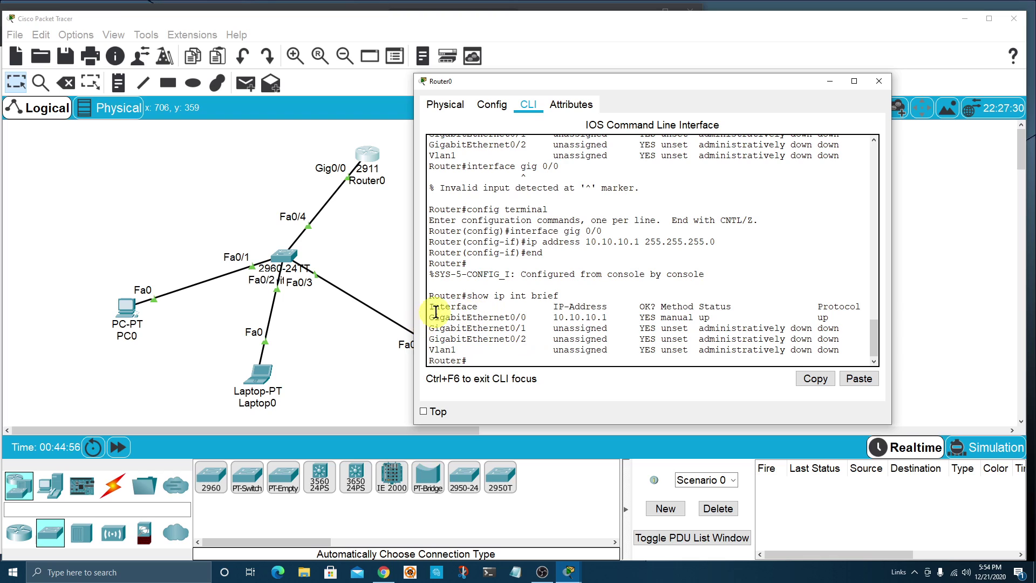
drag(427, 317, 607, 317)
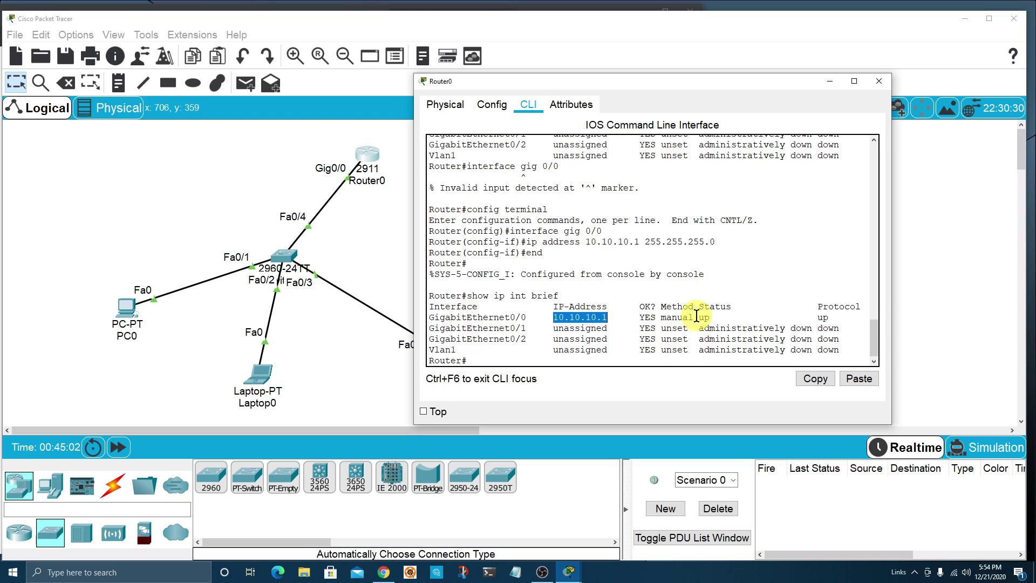
drag(698, 317, 711, 318)
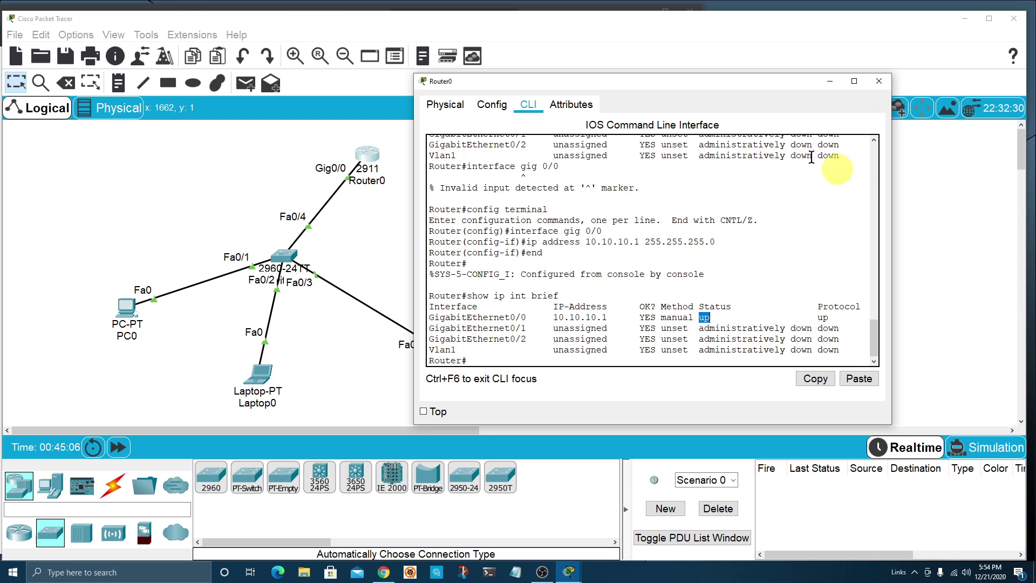
click(881, 81)
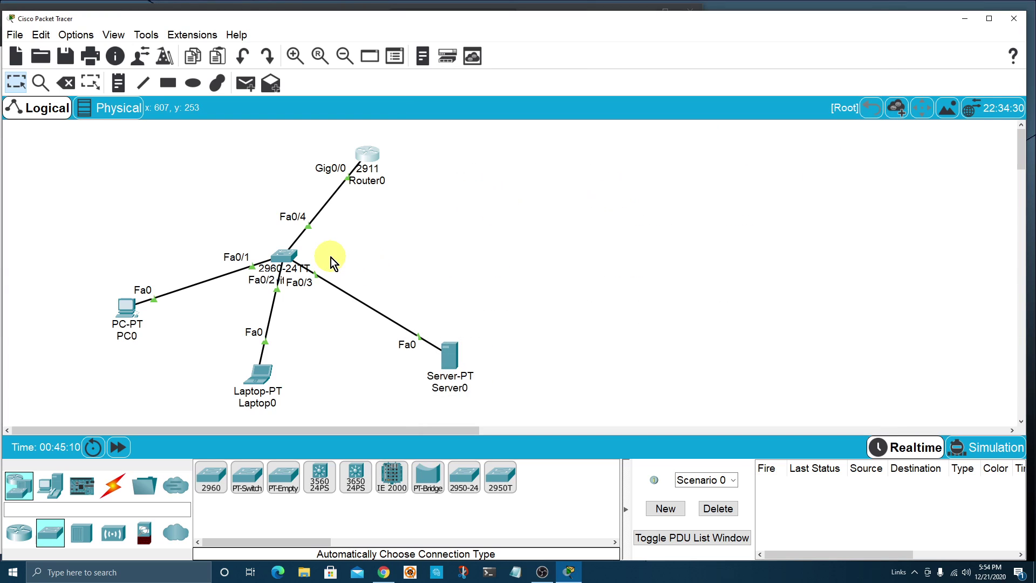
Step: Open PC0's global configuration settings and move its window clear of the topology
click(126, 309)
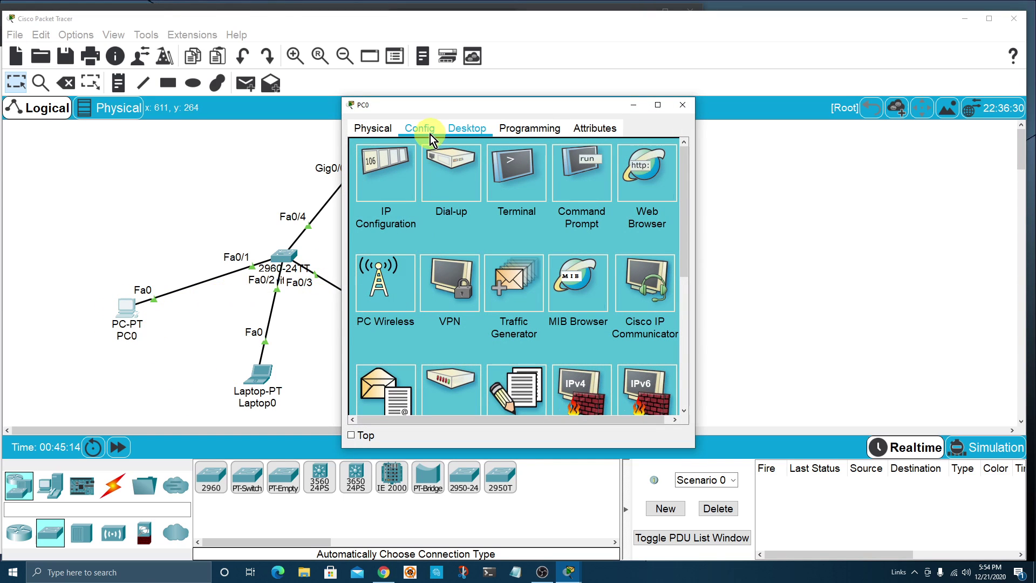
click(422, 127)
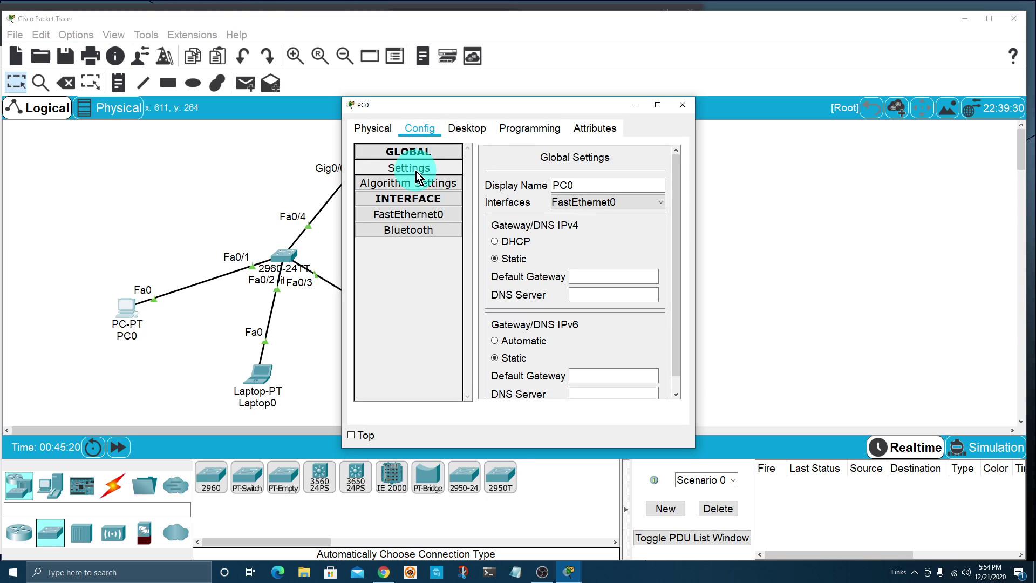
drag(530, 108, 650, 83)
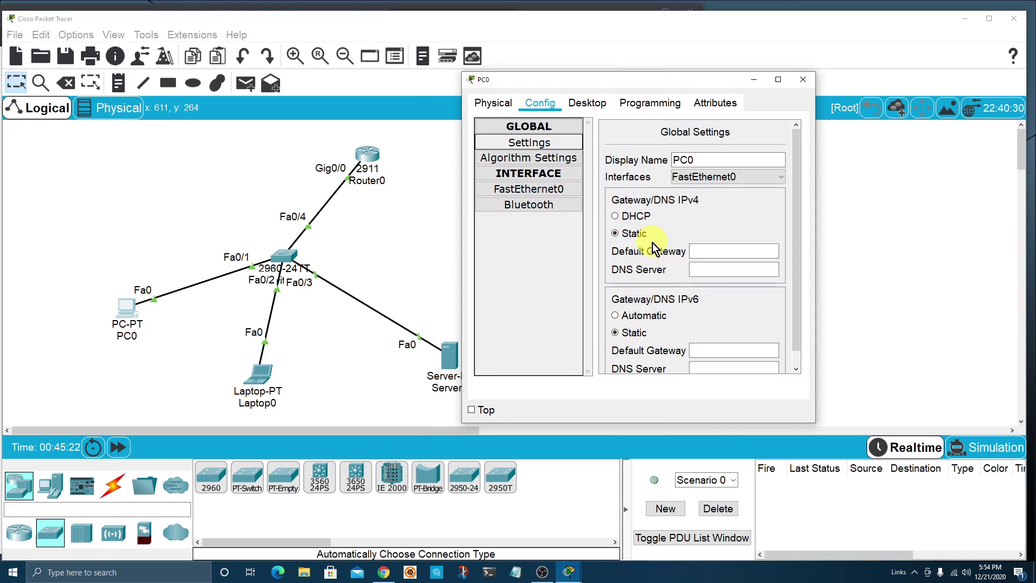
Step: Check the IP address of GigabitEthernet0/0 in Router0's command line, and close Router0's window
click(362, 159)
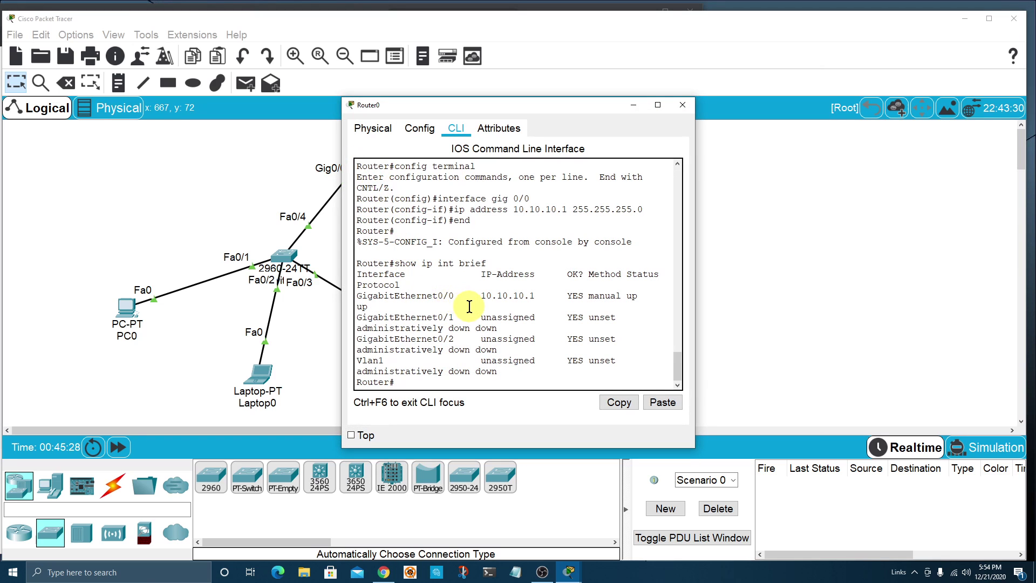
click(485, 294)
drag(485, 294, 533, 295)
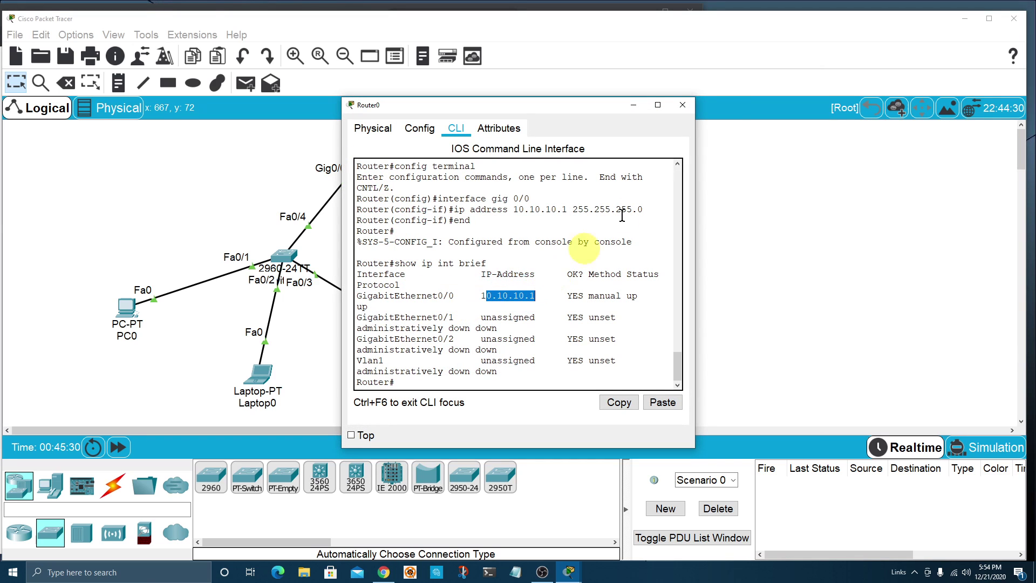
drag(684, 104, 686, 106)
click(686, 105)
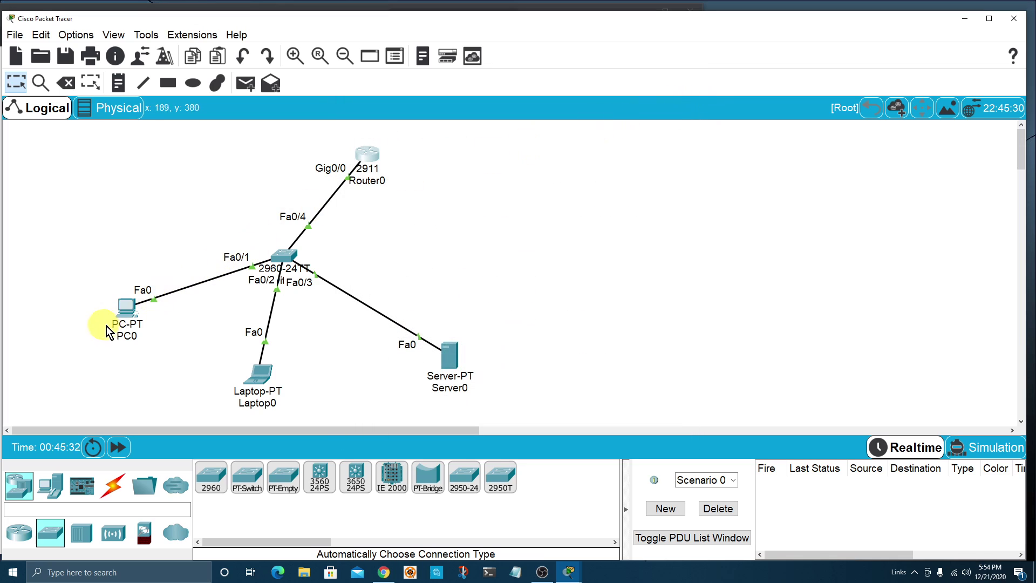
Step: Set PC0's IPv4 default gateway to 10.10.10.1 in its global settings
click(142, 308)
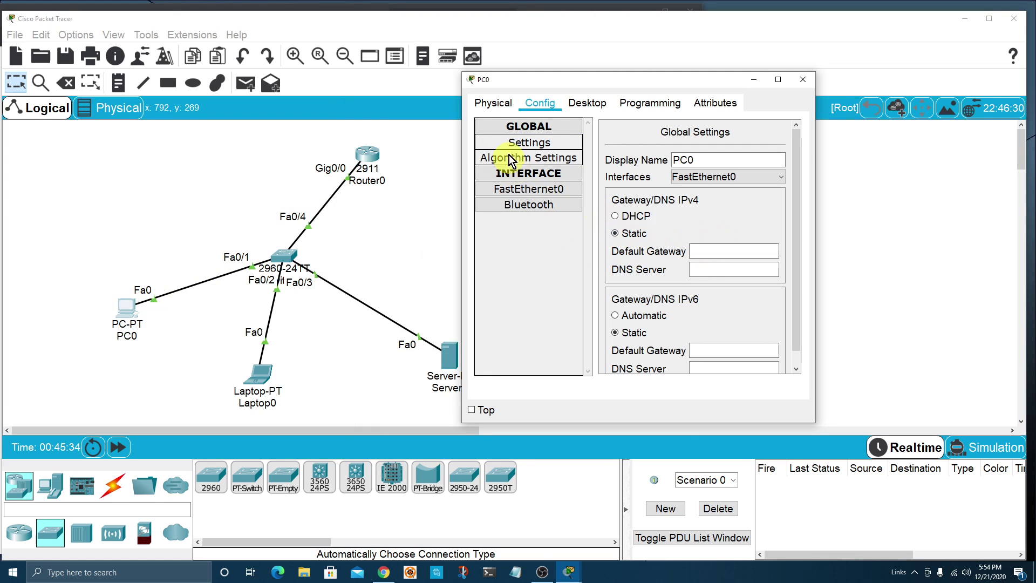
click(537, 192)
click(710, 250)
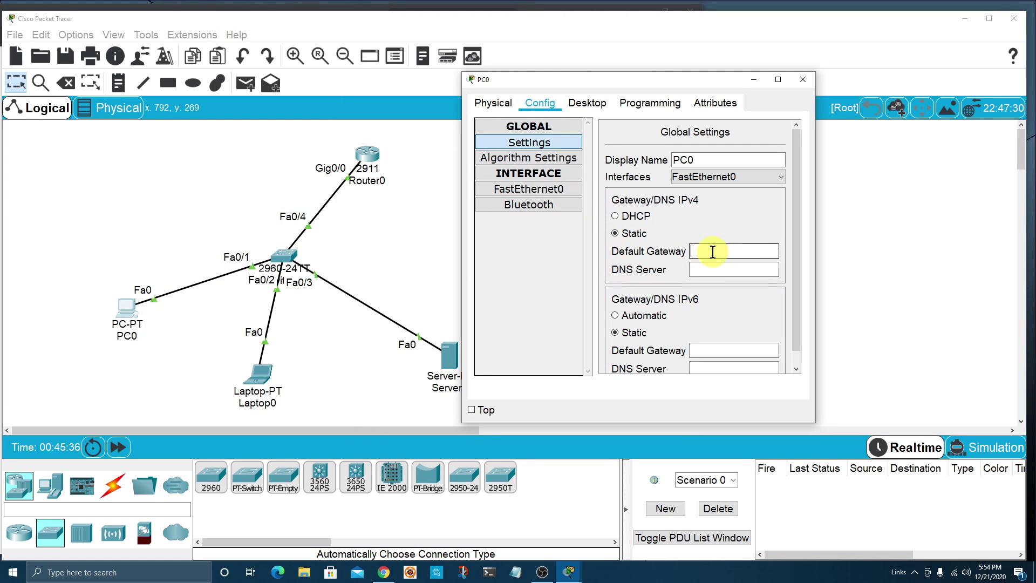
text(10.10.10.1)
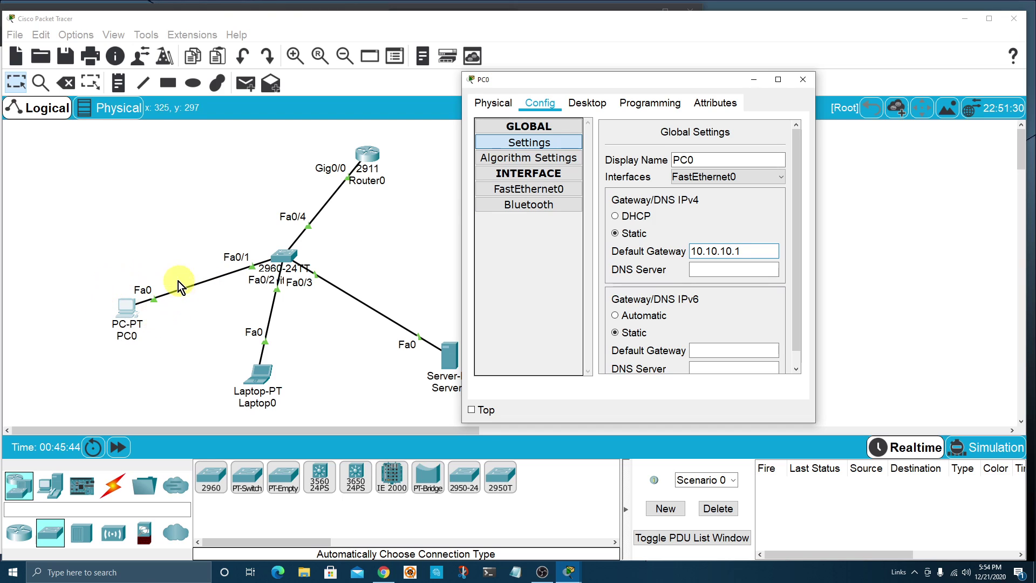
Step: Give PC0's FastEthernet0 interface the static IPv4 address 10.10.10.2 and subnet mask 255.255.255.0
click(525, 190)
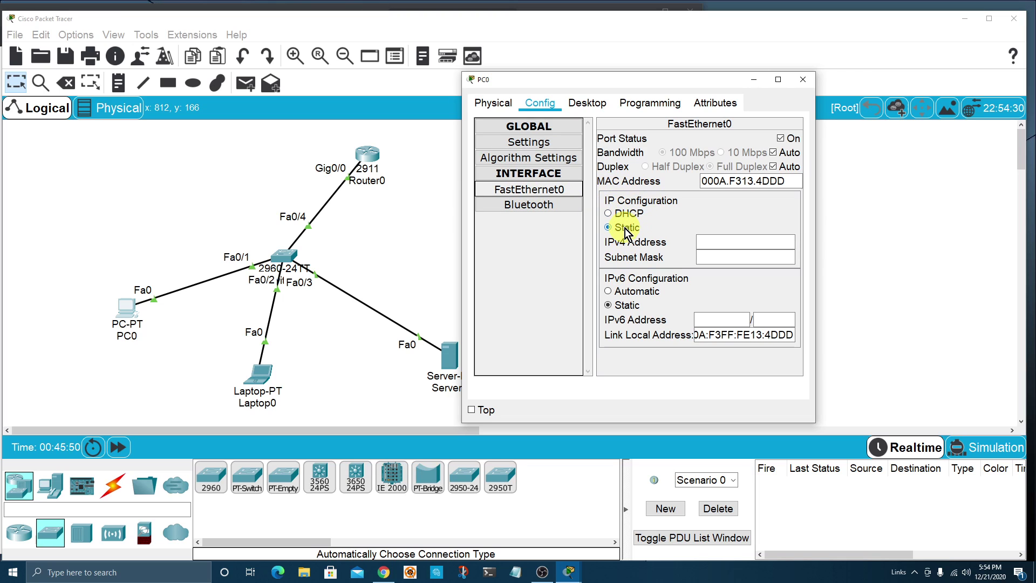
click(702, 239)
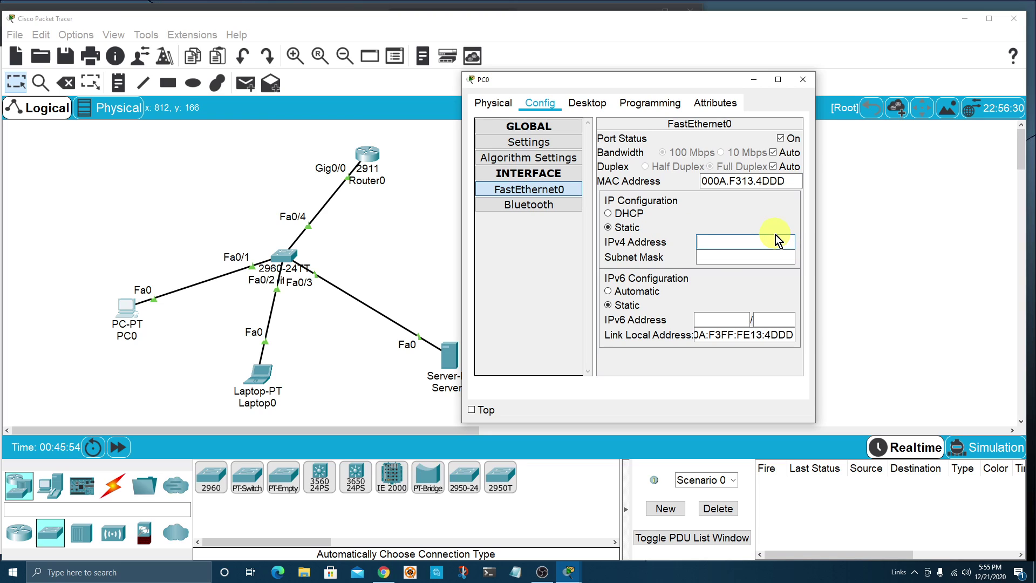
text(10.10.10.2)
click(770, 257)
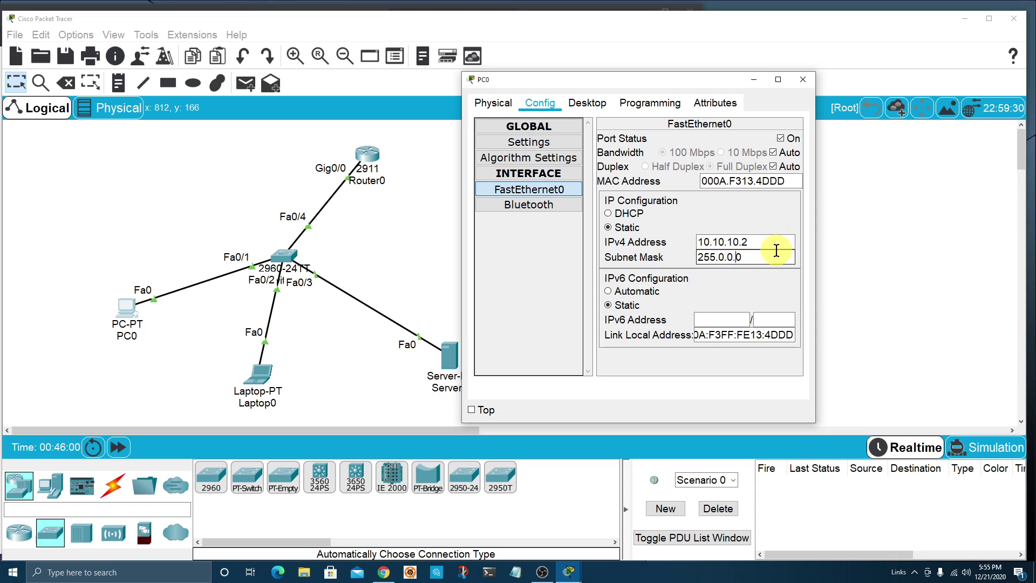
key(BackSpace)
key(BackSpace)
key(BackSpace)
text(255.255)
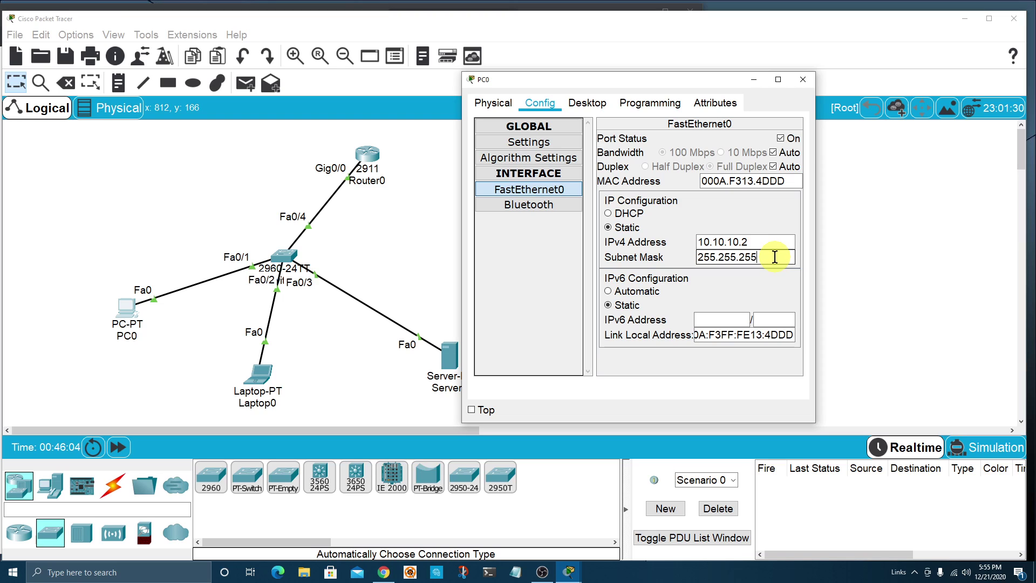
text(.0)
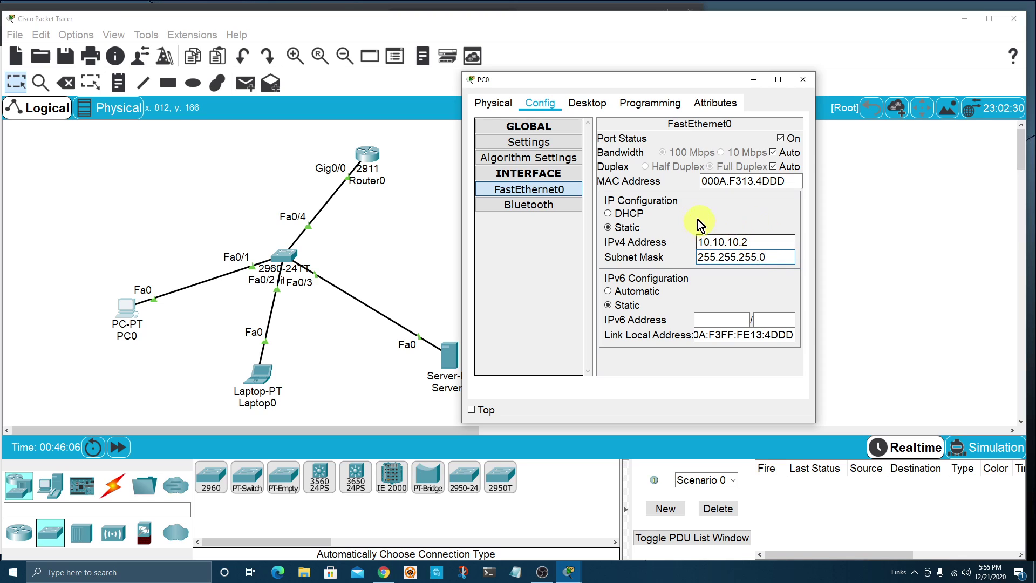
click(546, 186)
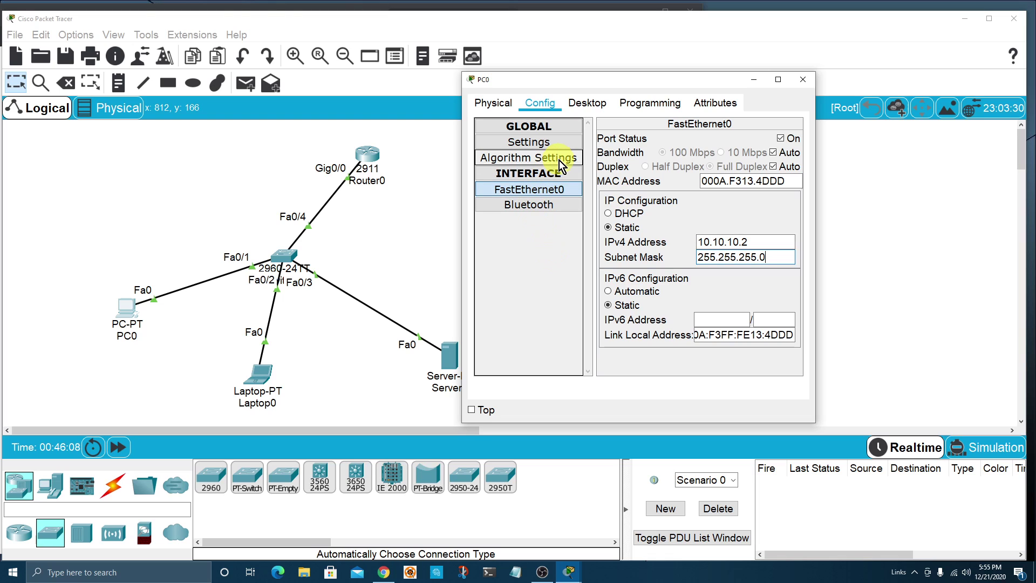
click(561, 163)
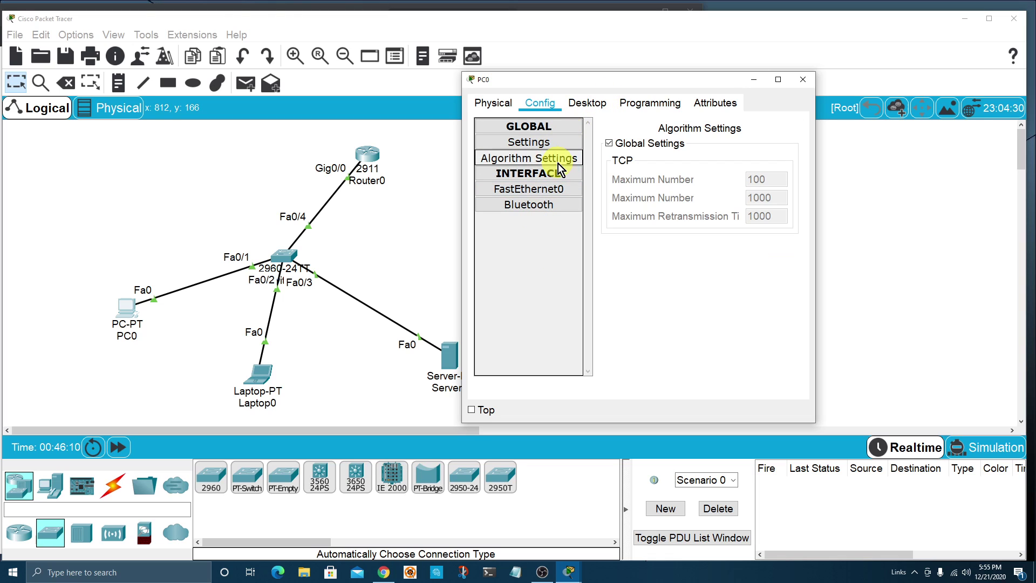
Step: Ping 10.10.10.1 from PC0's command prompt, and close PC0's window
click(593, 103)
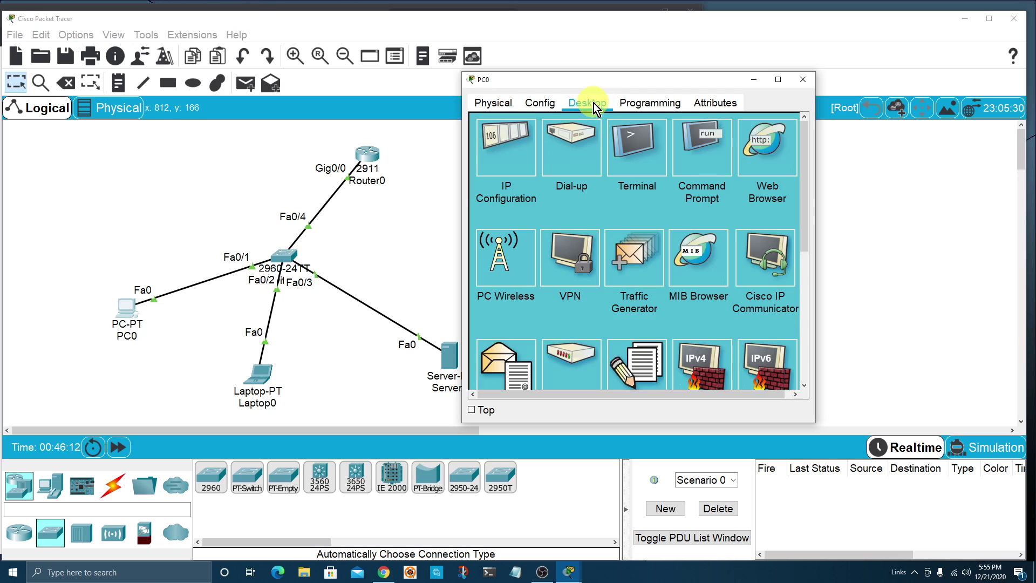
click(711, 139)
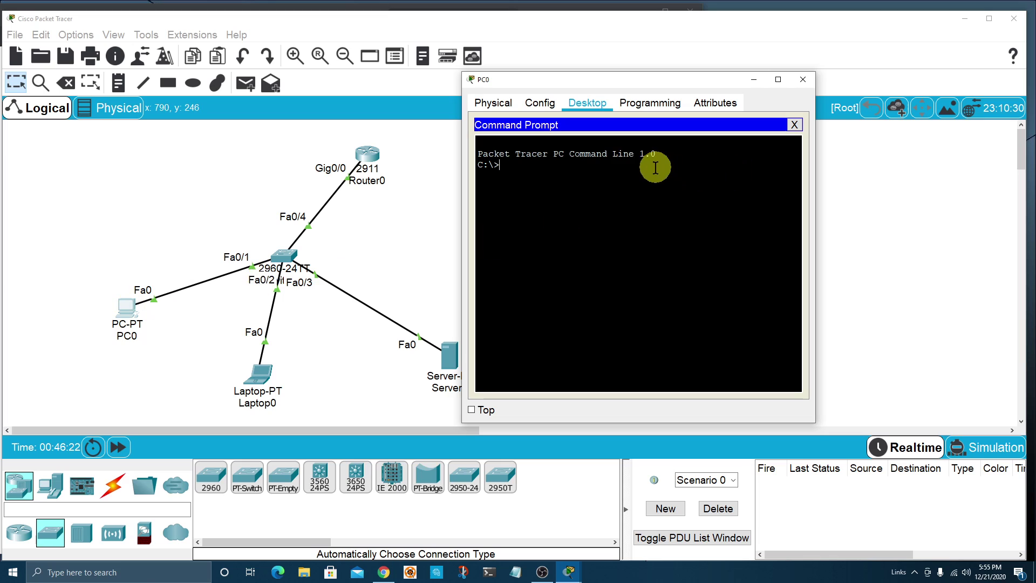
text(ng 10.10)
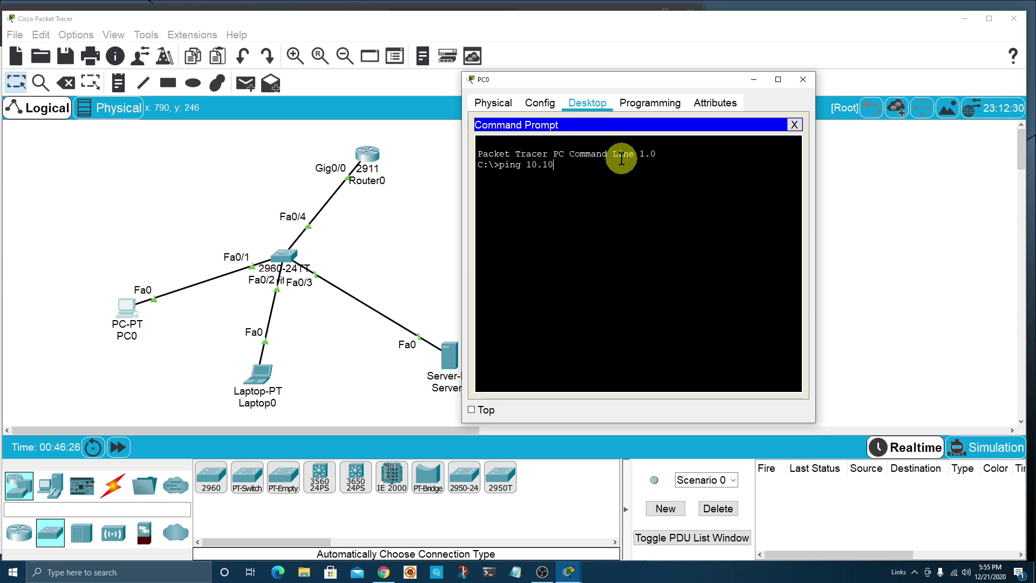
text(.10.1)
key(Return)
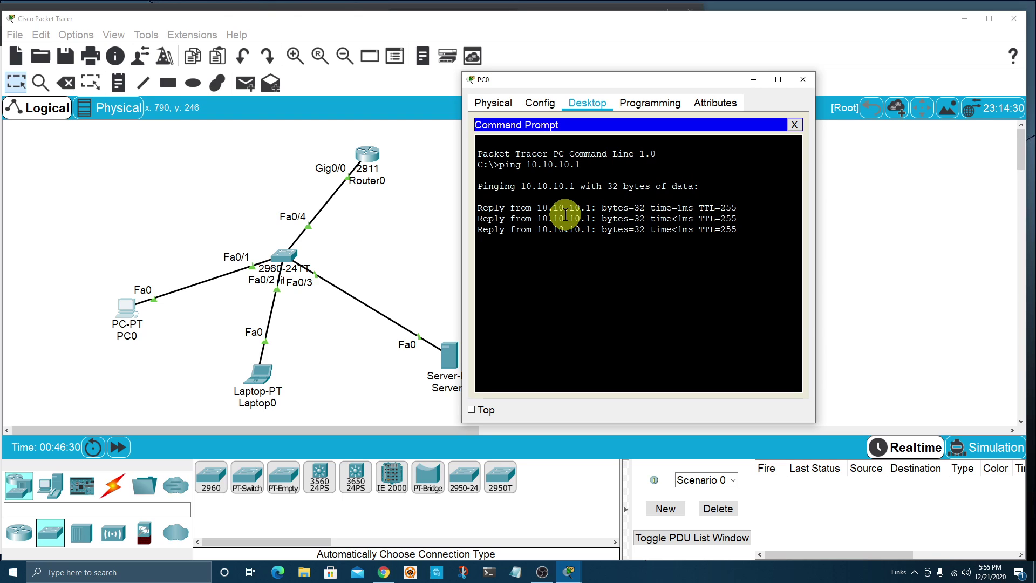
click(802, 81)
Step: Set Laptop0's IPv4 default gateway to 10.10.10.1 in its global settings
click(259, 380)
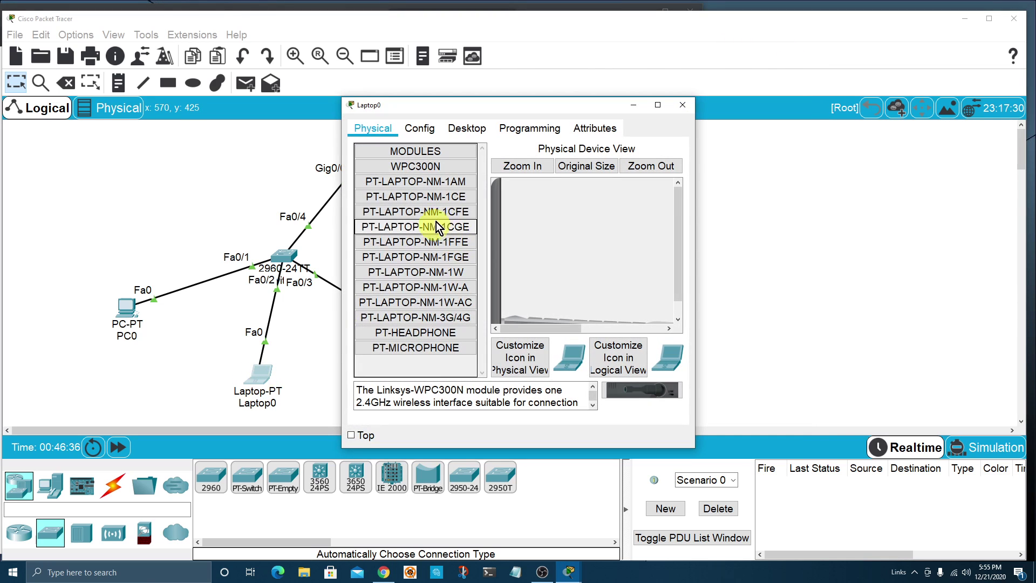
click(428, 128)
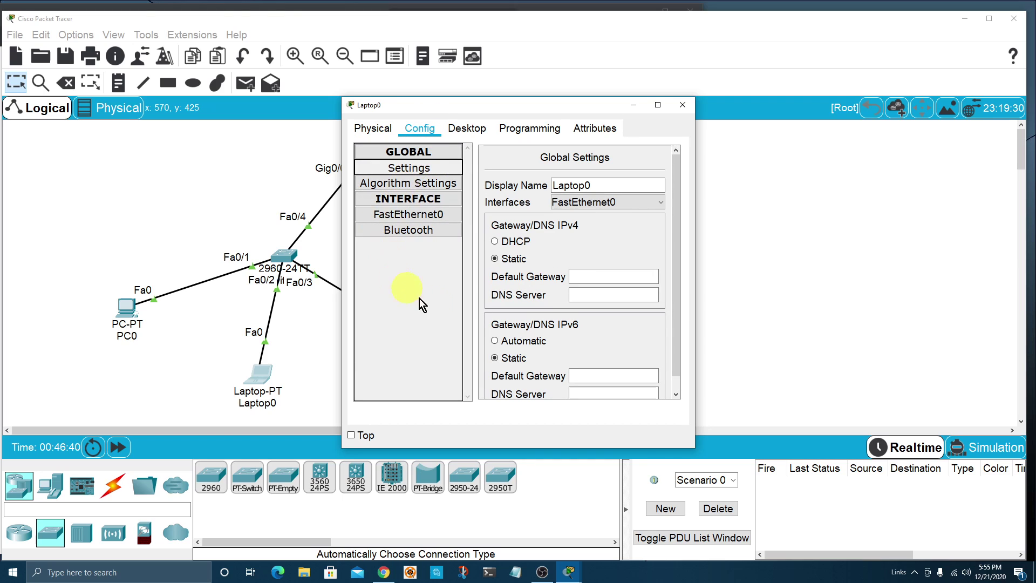
click(587, 276)
text(10.10.10.1)
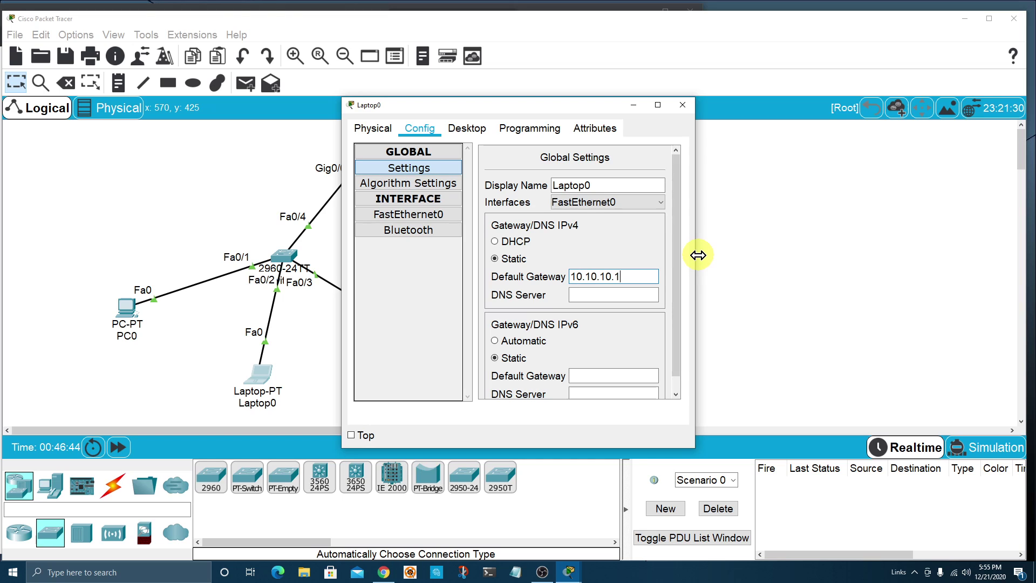
Step: Give Laptop0's FastEthernet0 interface the static IPv4 address 10.10.10.3 and subnet mask 255.255.255.0
click(410, 215)
click(499, 253)
click(582, 267)
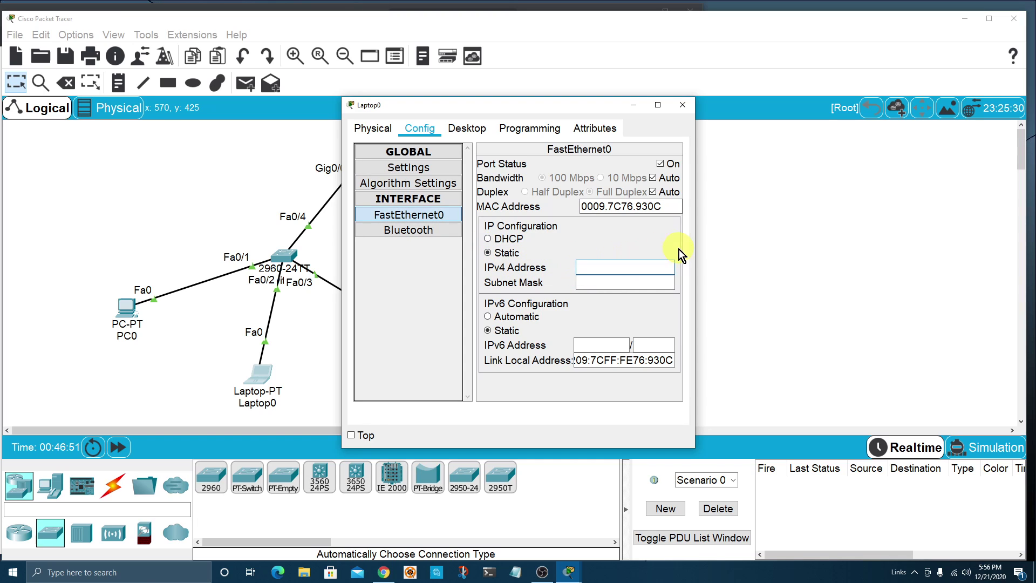
text(10.10.10.3)
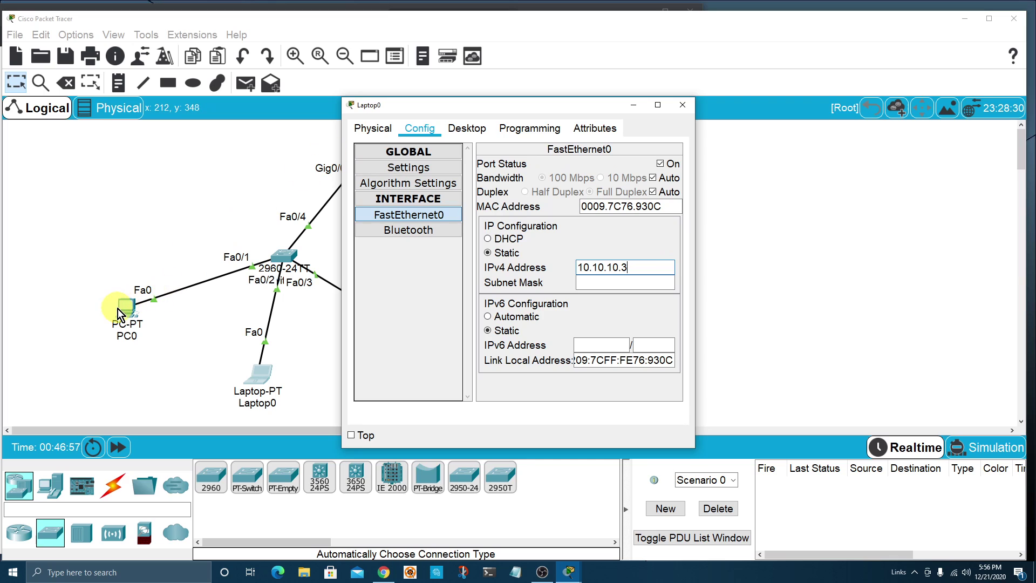
click(621, 282)
key(BackSpace)
key(BackSpace)
key(BackSpace)
key(BackSpace)
key(BackSpace)
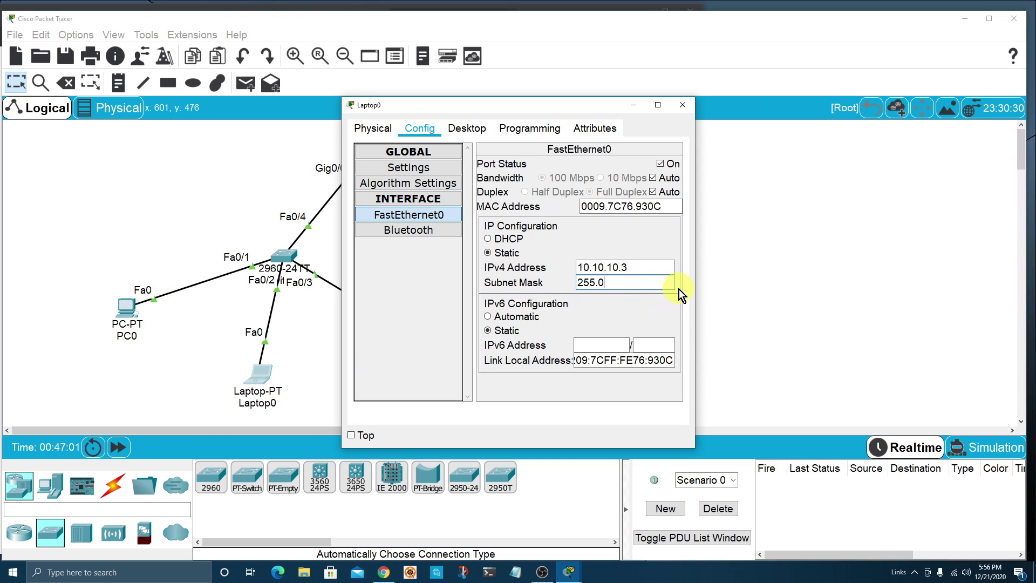
text(255.255.0)
Step: Ping 10.10.10.1 from Laptop0's command prompt, and close Laptop0's window
click(478, 126)
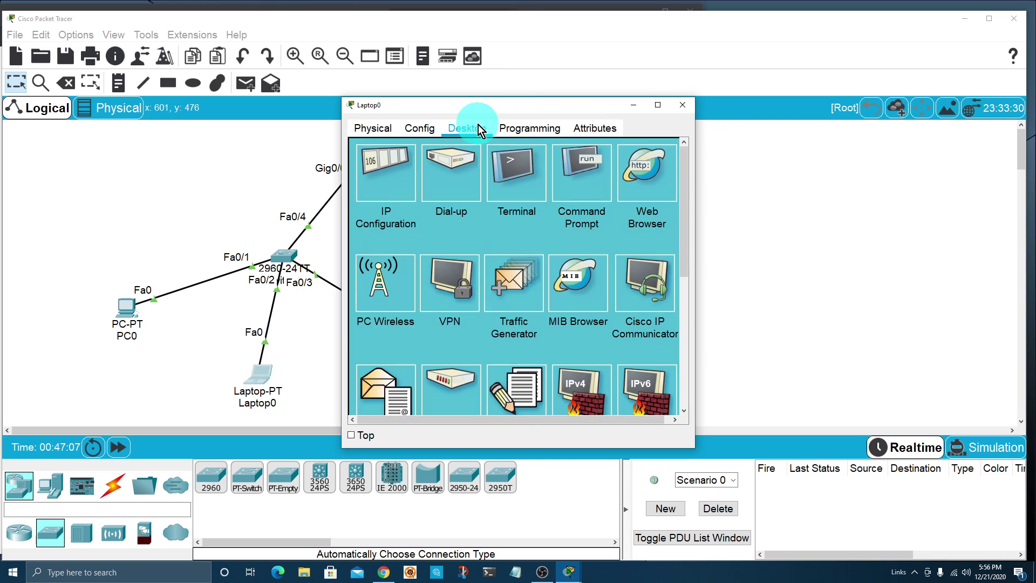
click(586, 179)
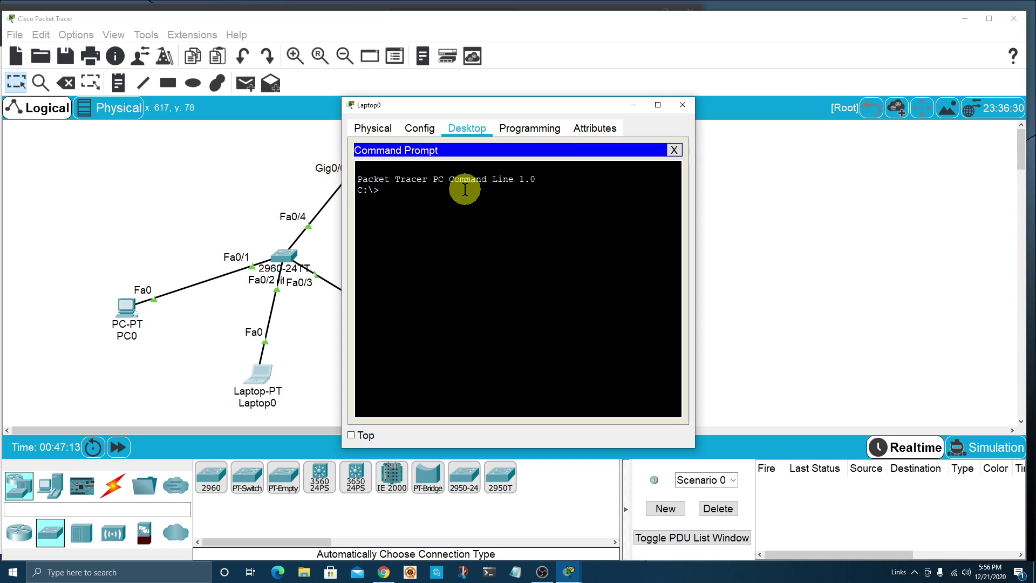
text(ping 10.10.10.1)
key(Return)
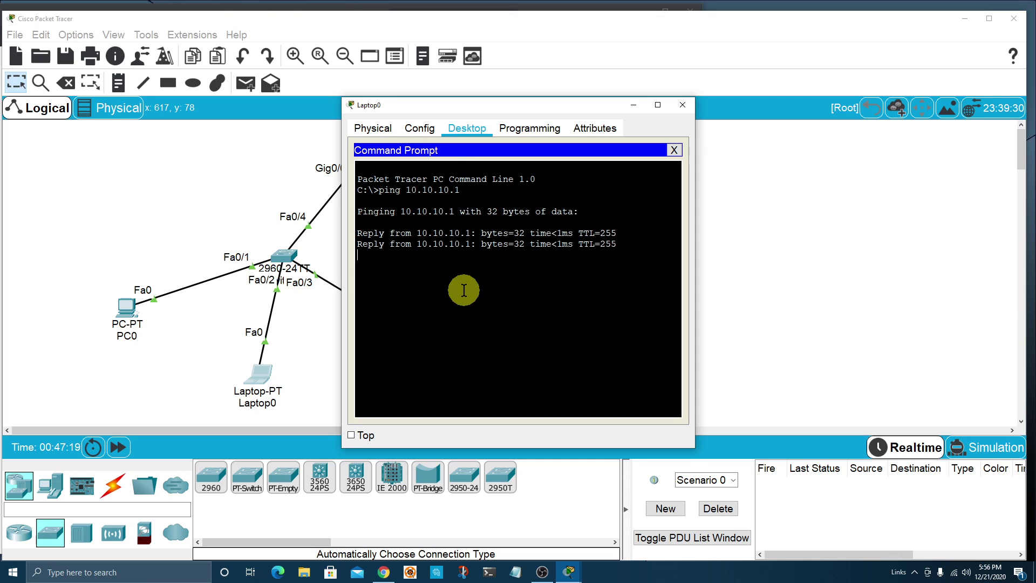
click(682, 105)
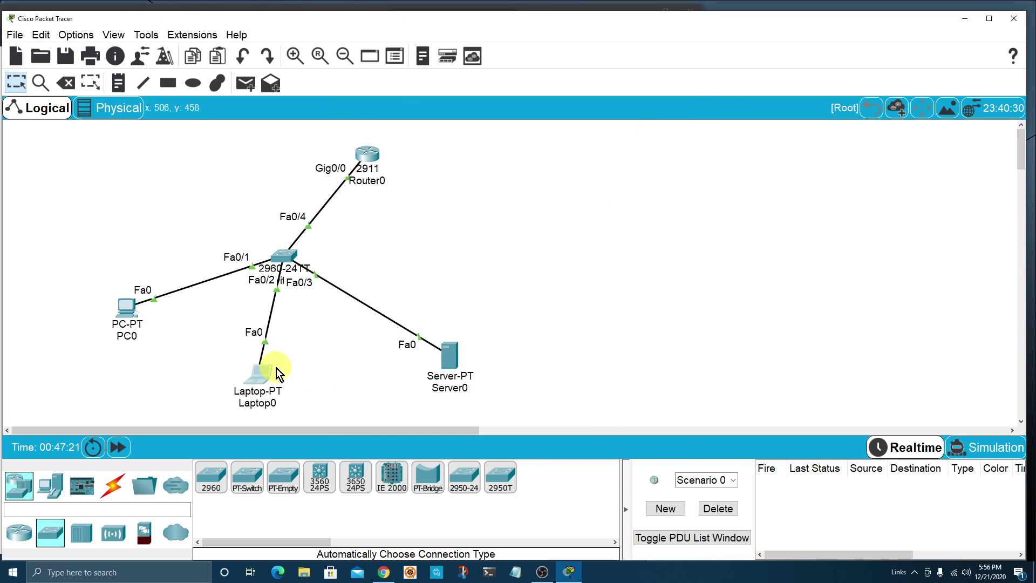
Step: Move Server0 slightly closer to the switch, and set its IPv4 default gateway to 10.10.10.1
drag(448, 362, 415, 353)
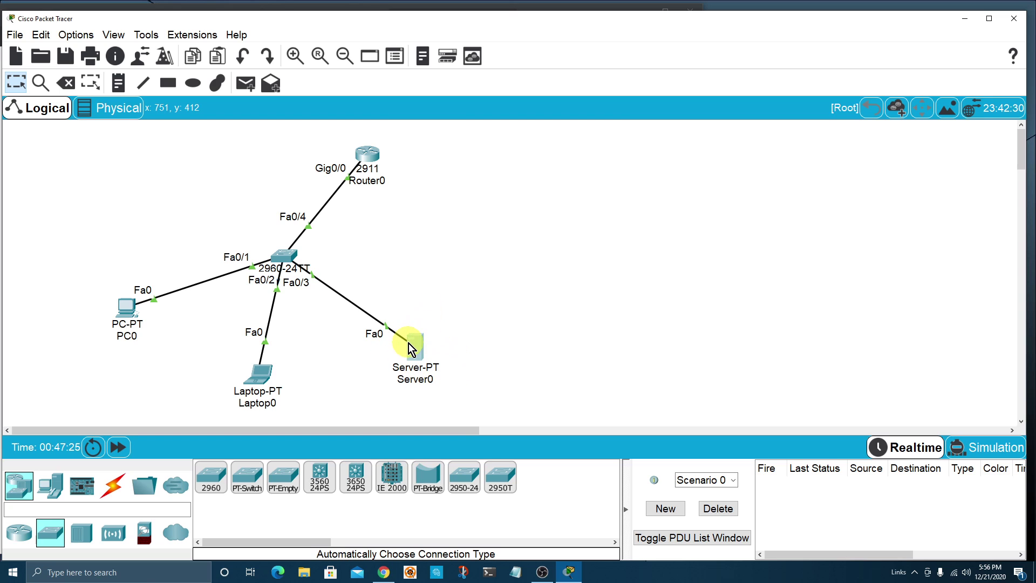
click(416, 339)
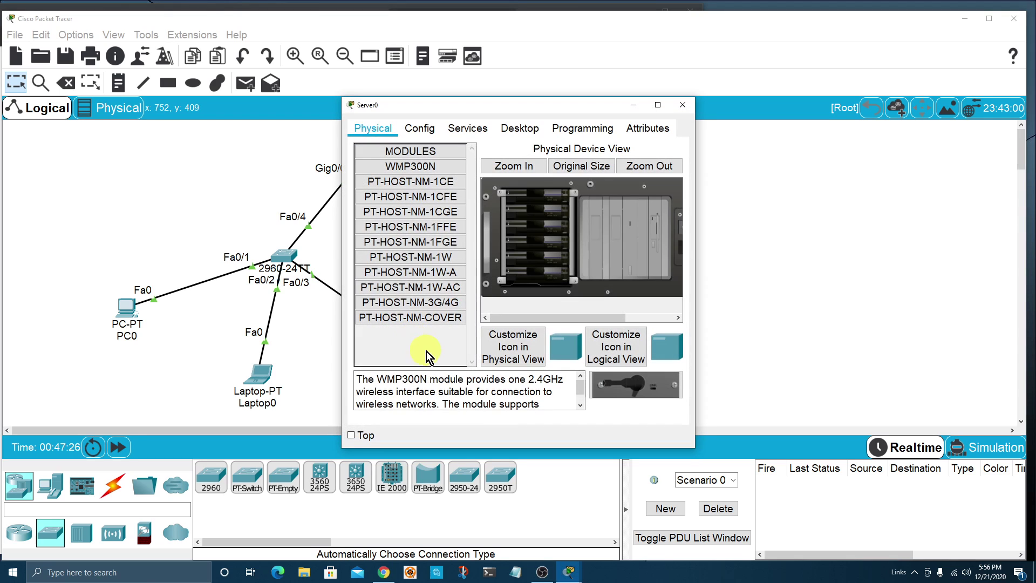
click(430, 131)
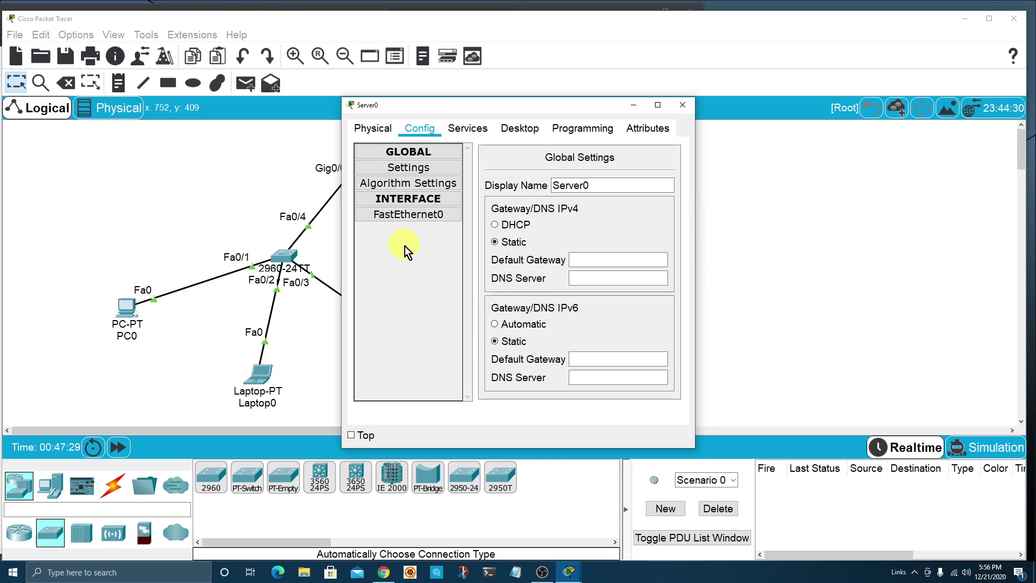
click(402, 167)
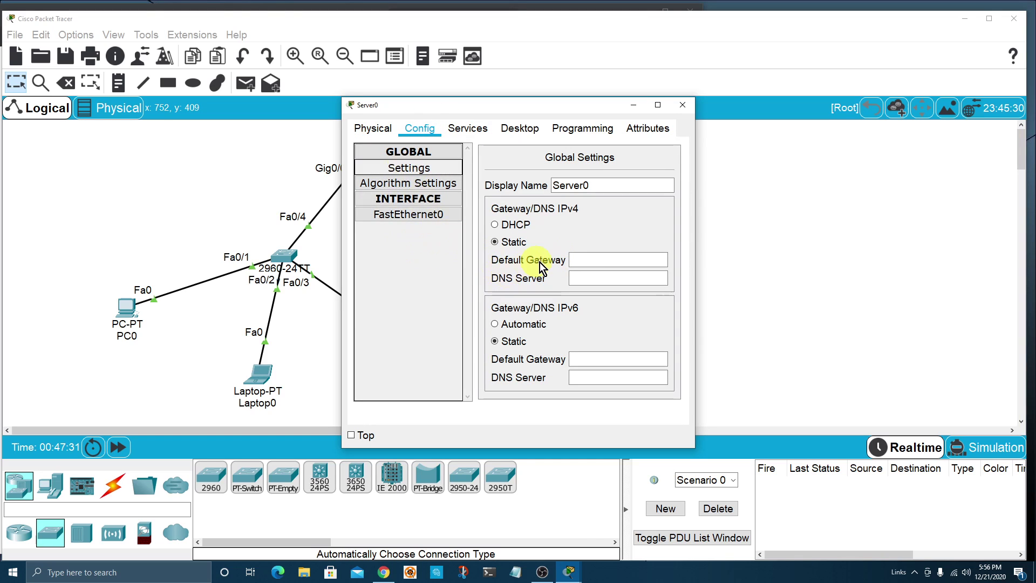
click(589, 260)
text(10.10.10.1)
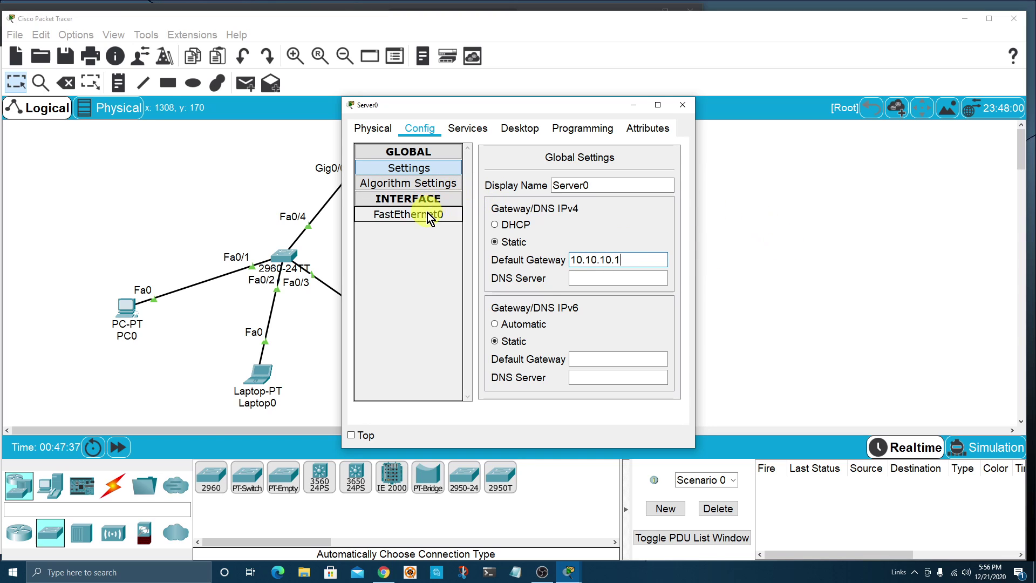
Step: Give Server0's FastEthernet0 interface the static IPv4 address 10.10.10.4 and replace its automatically filled subnet mask
click(427, 213)
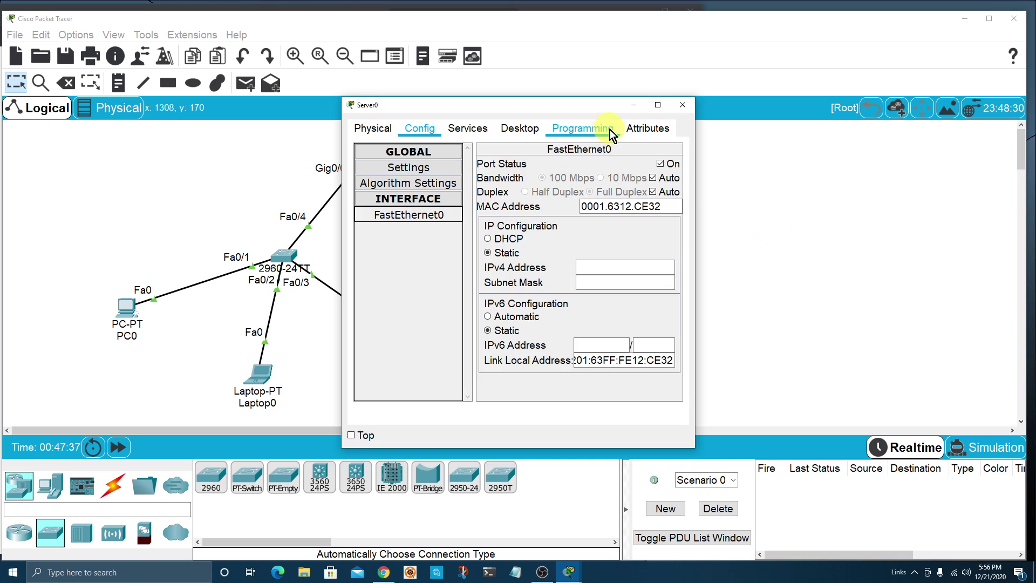
drag(588, 118, 714, 77)
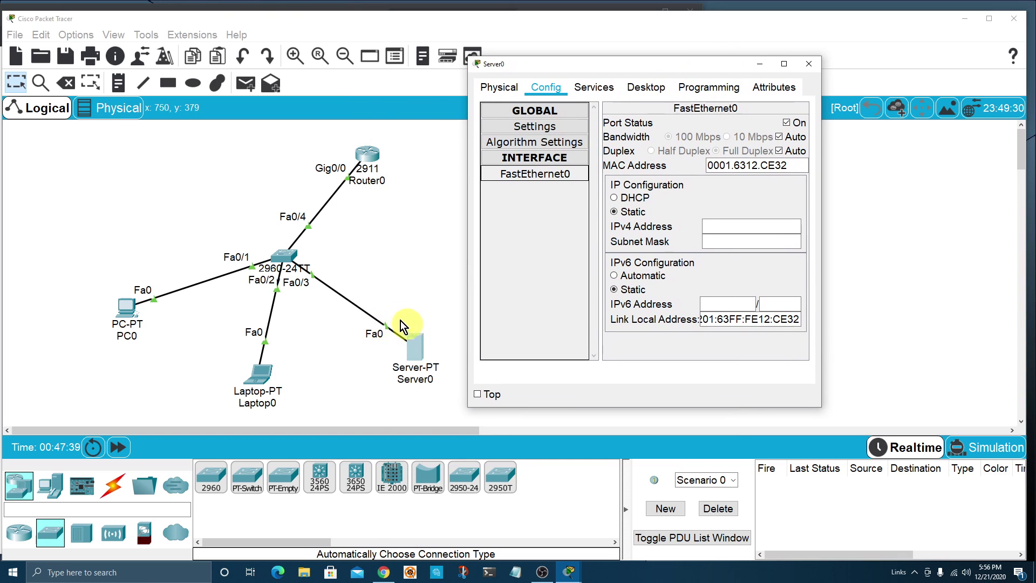
drag(652, 64, 517, 99)
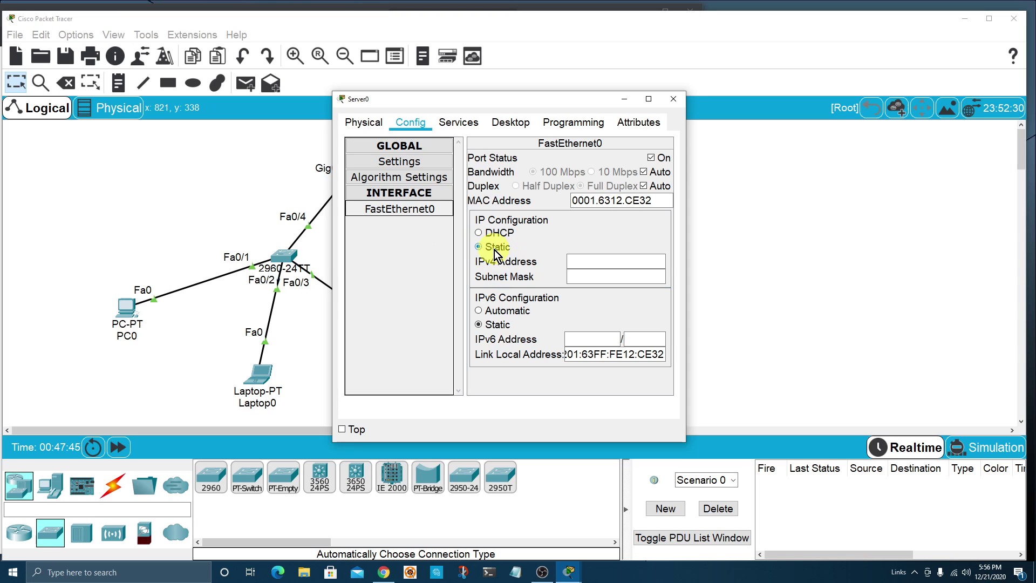
click(585, 260)
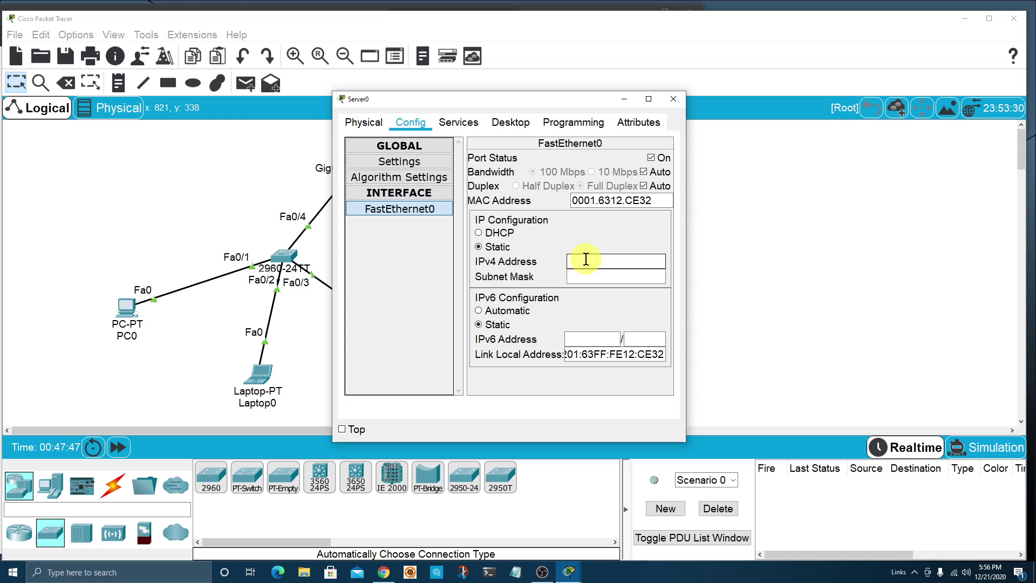
text(10.10.10.)
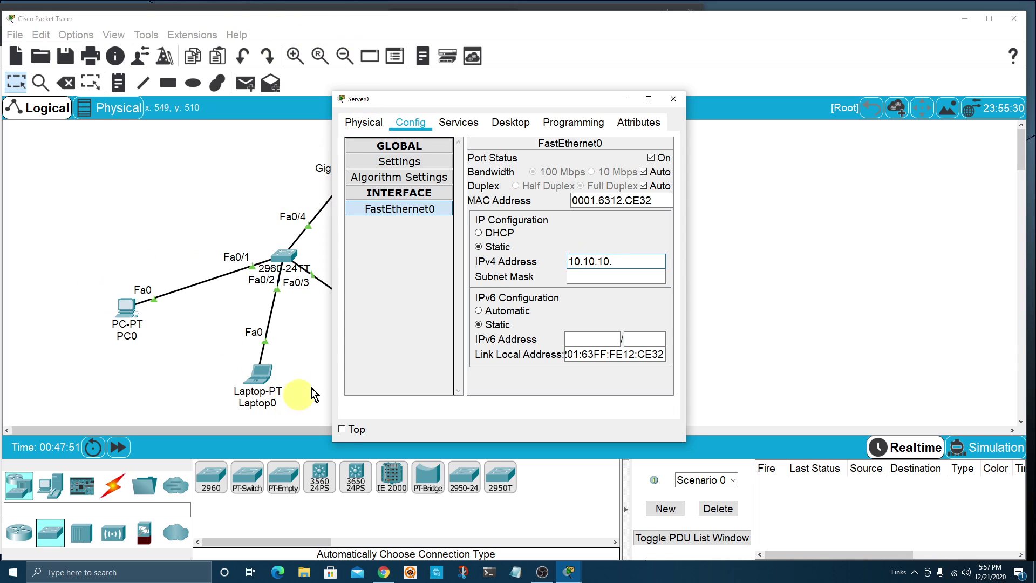
text(4)
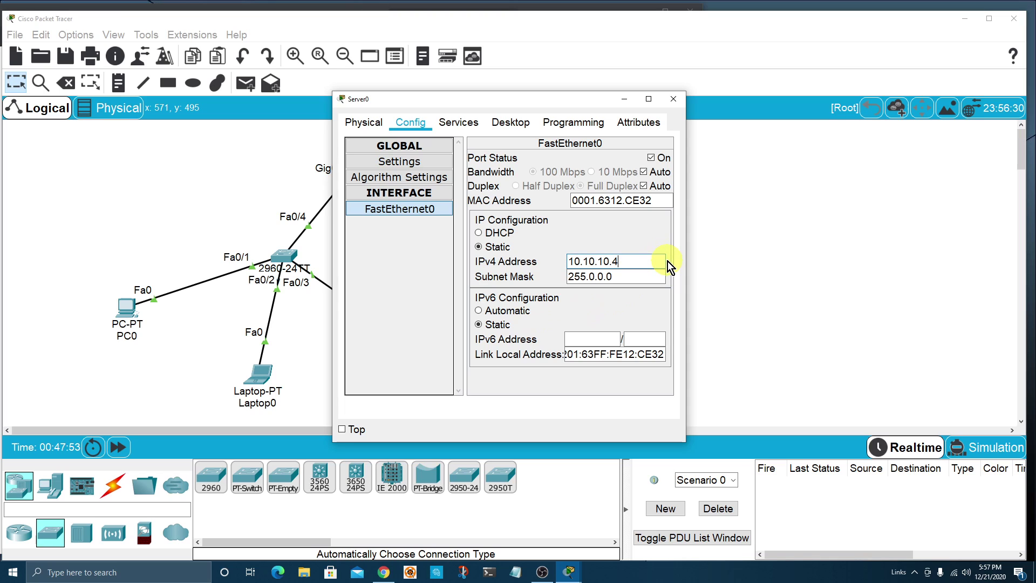
click(638, 275)
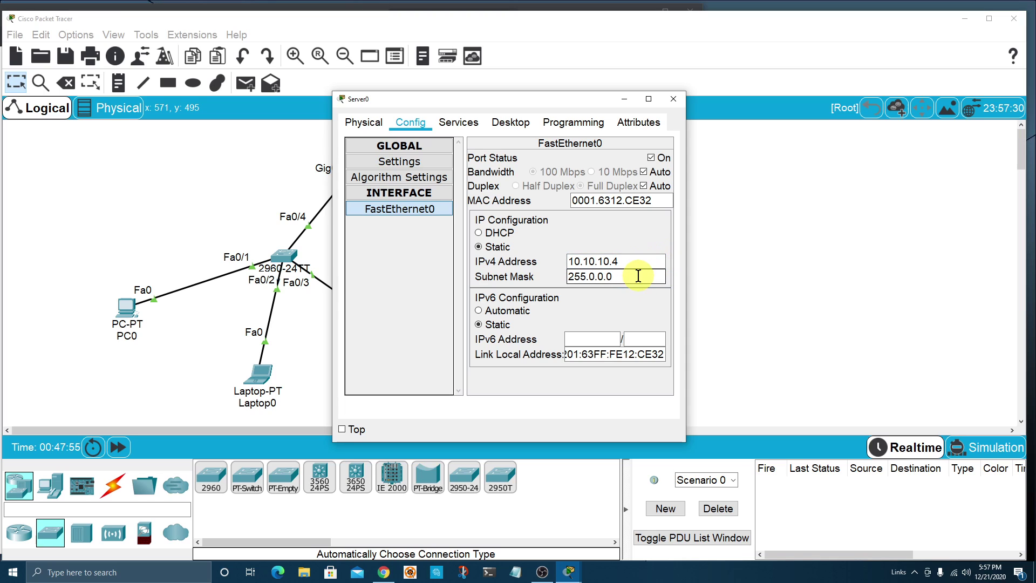
key(BackSpace)
key(BackSpace)
text(255.2)
Step: Ping the router's address 10.10.10.1 from Server0's command prompt
click(499, 123)
drag(535, 95, 648, 69)
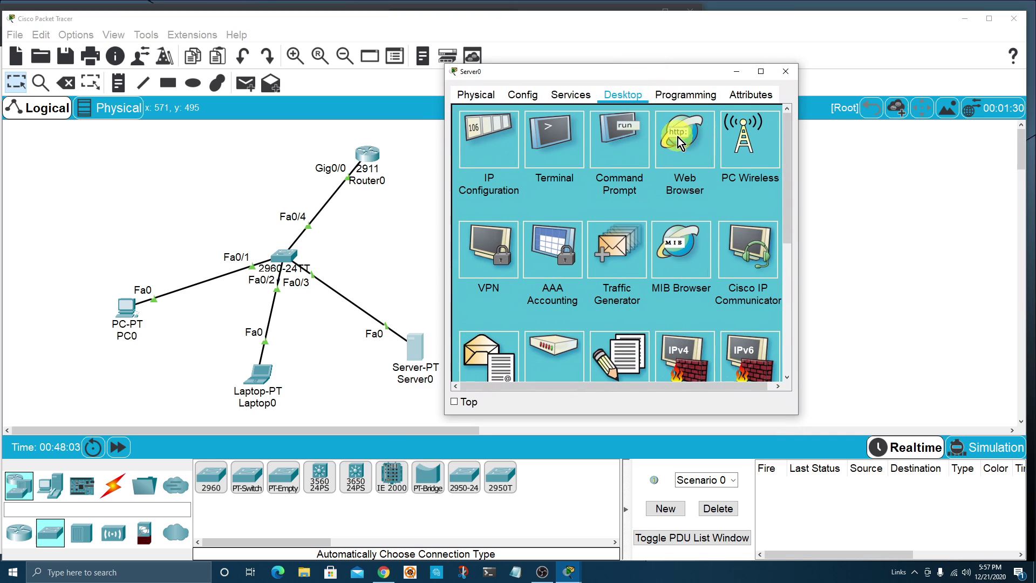
click(623, 132)
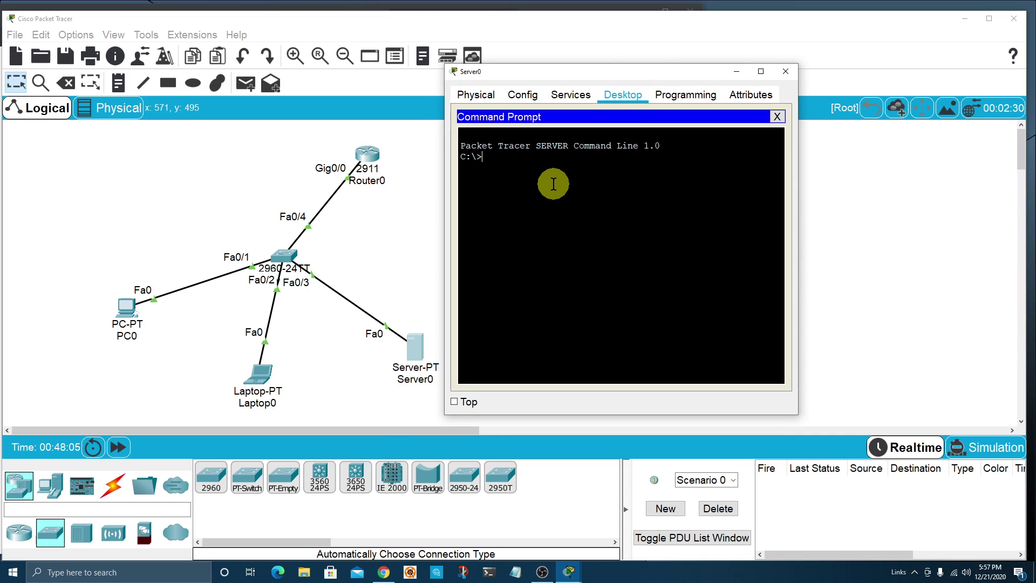
text(ping 10.10.10.1)
key(Return)
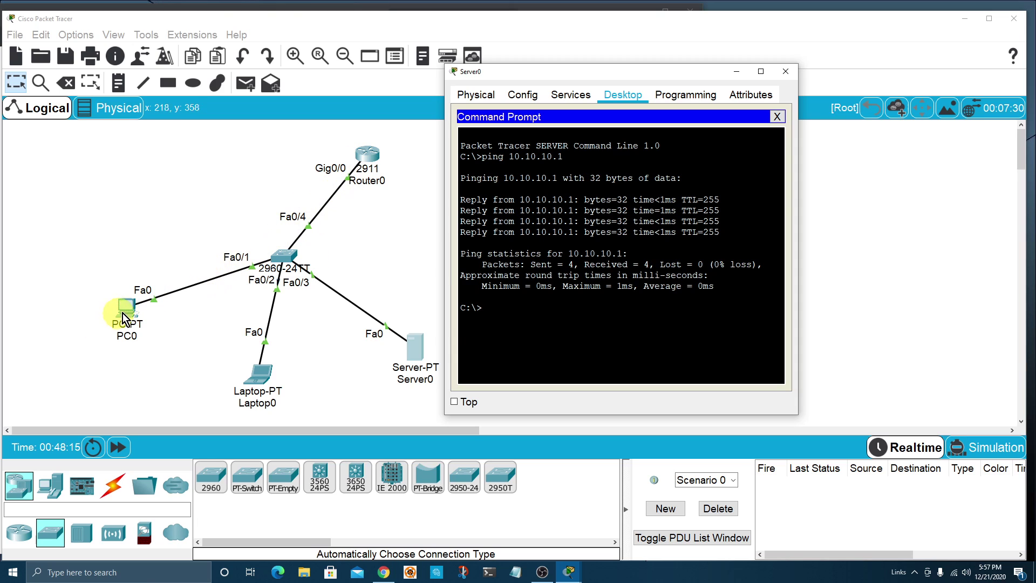
Step: Ping PC0 at 10.10.10.2 and Laptop0 at 10.10.10.3 from Server0, and close its command prompt
text(ping 10.10.10.2)
key(Return)
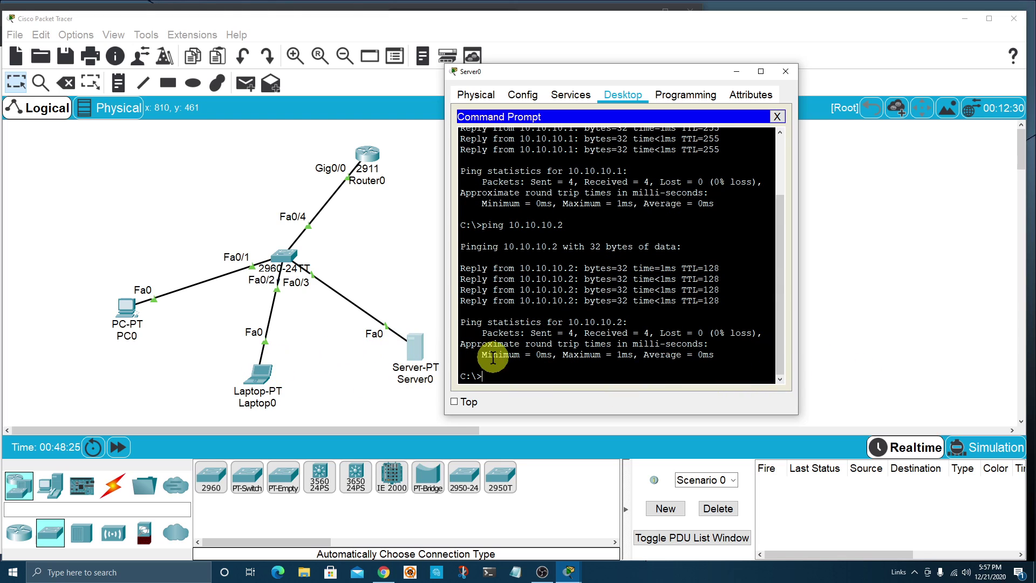
text(ping)
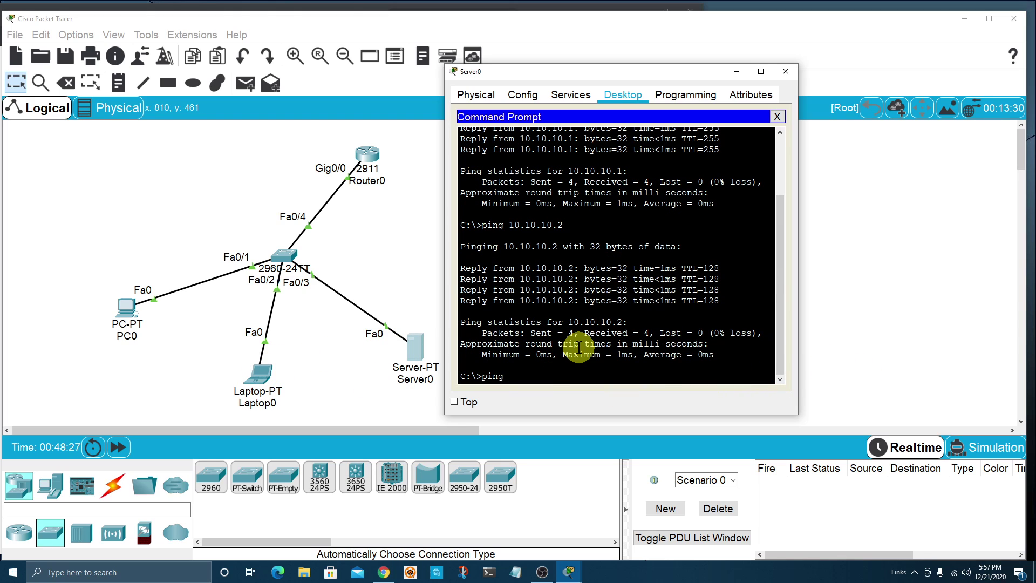
text( 10.10.10.3)
key(Return)
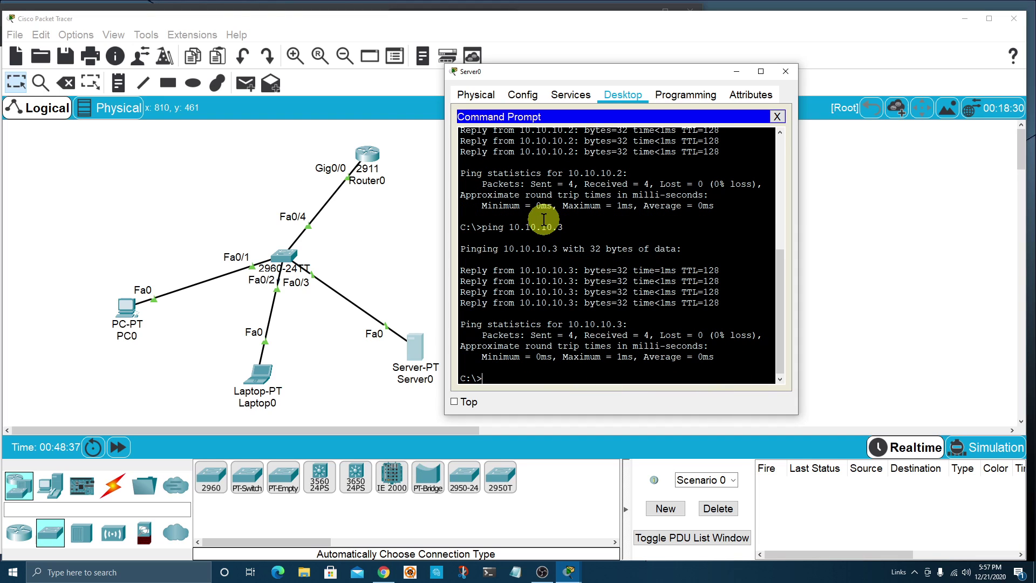
drag(653, 69, 658, 45)
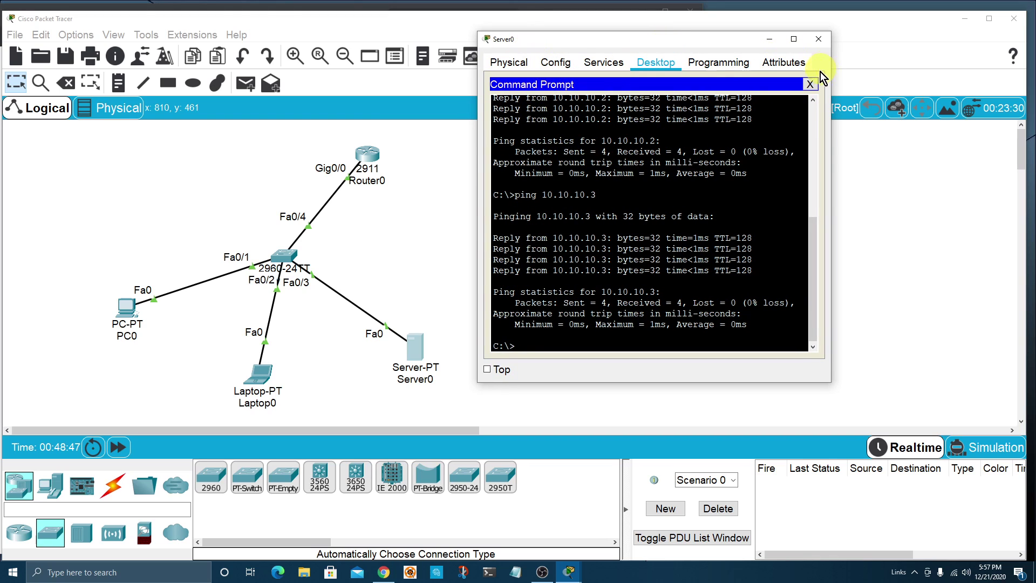
click(810, 85)
Step: Examine Server0's physical and configuration pages and its HTTP, DNS, EMAIL and FTP services
click(500, 67)
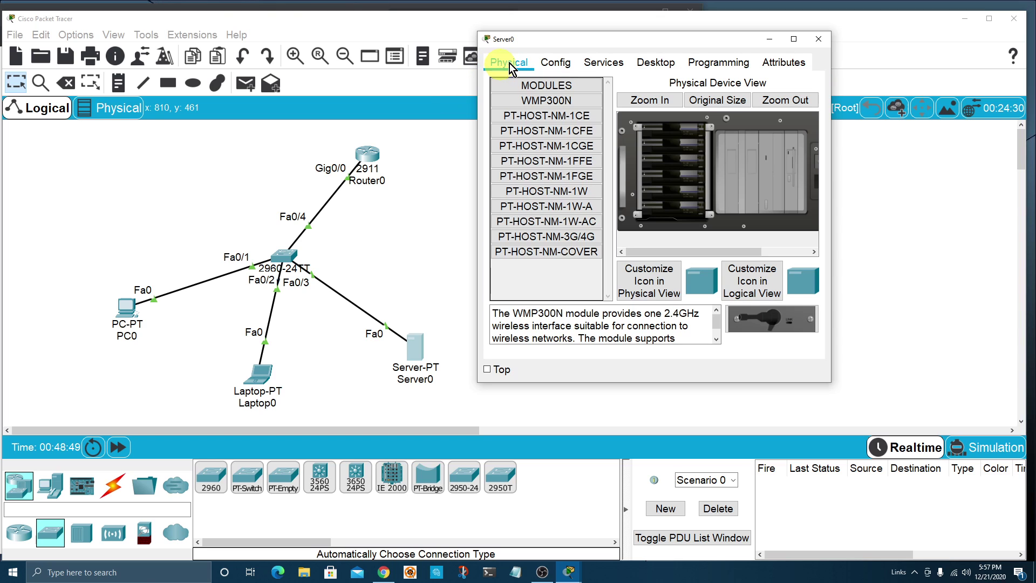
click(554, 64)
click(606, 66)
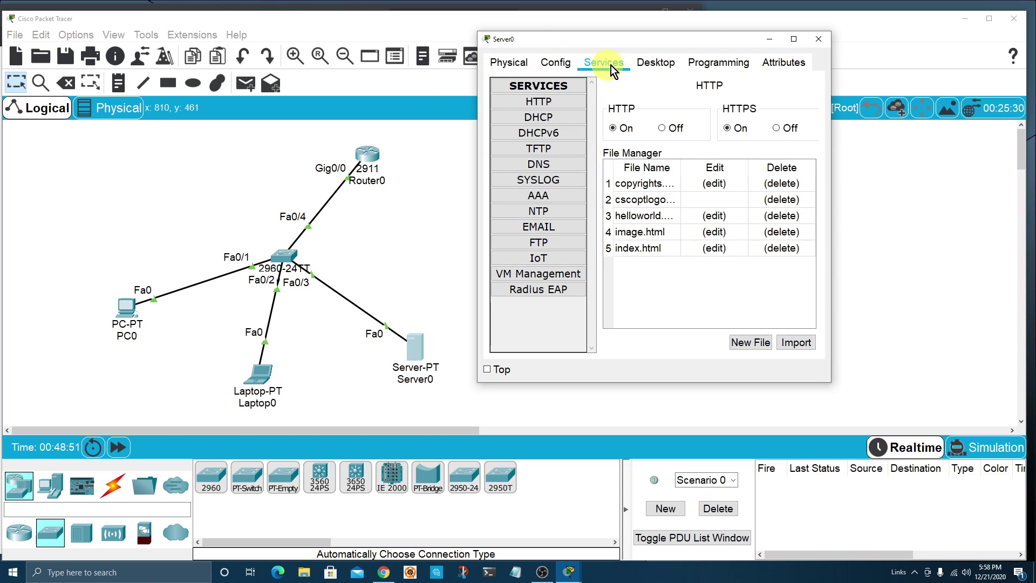
click(656, 62)
click(604, 65)
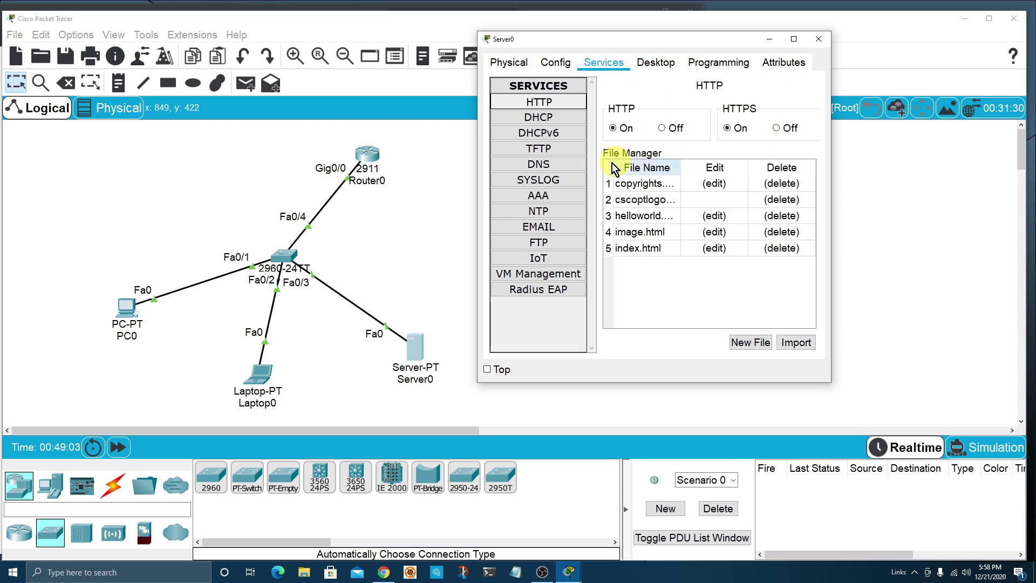
click(537, 163)
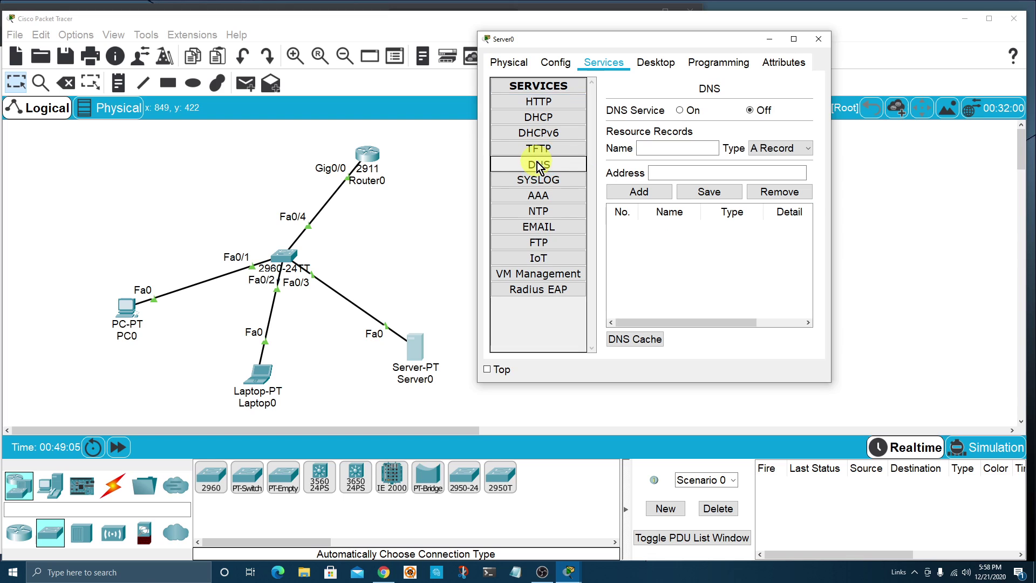
click(520, 231)
click(521, 247)
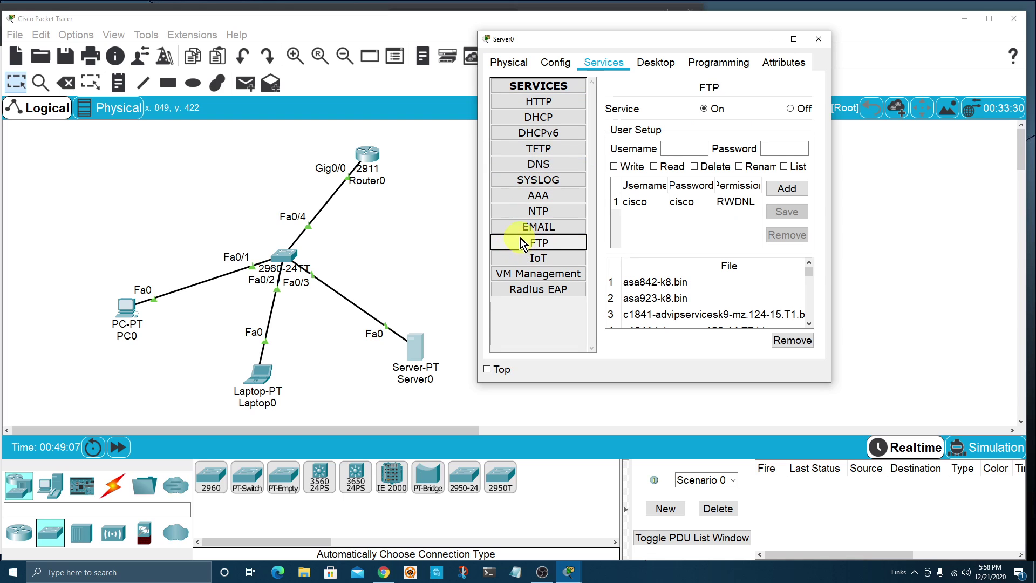
click(550, 105)
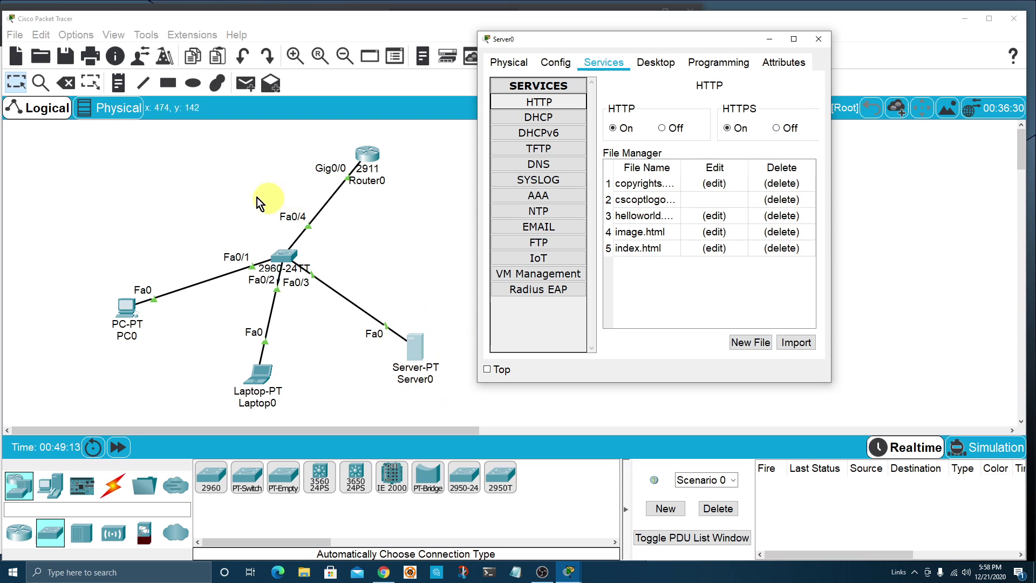
Step: Move PC0 slightly farther from the switch, view its web browser, and close PC0's window
mouse_move(115, 310)
mouse_down()
mouse_move(95, 305)
mouse_move(107, 309)
mouse_up()
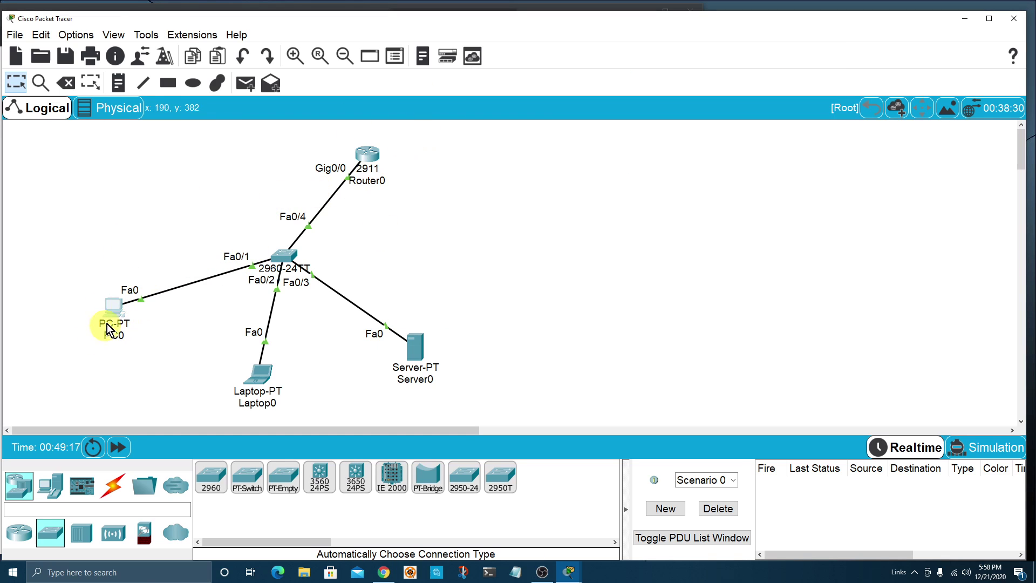
click(106, 318)
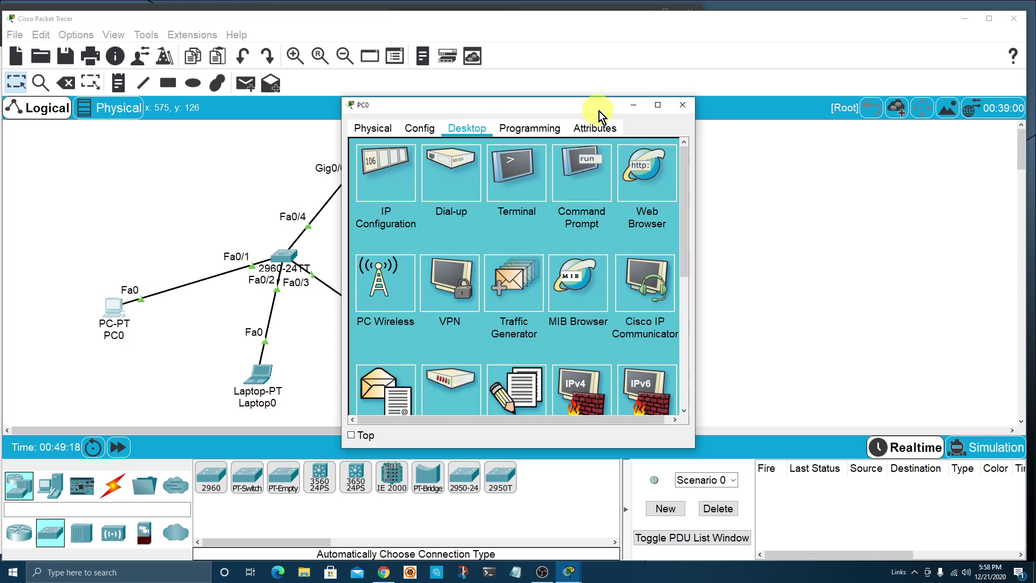
click(633, 185)
drag(519, 110, 782, 5)
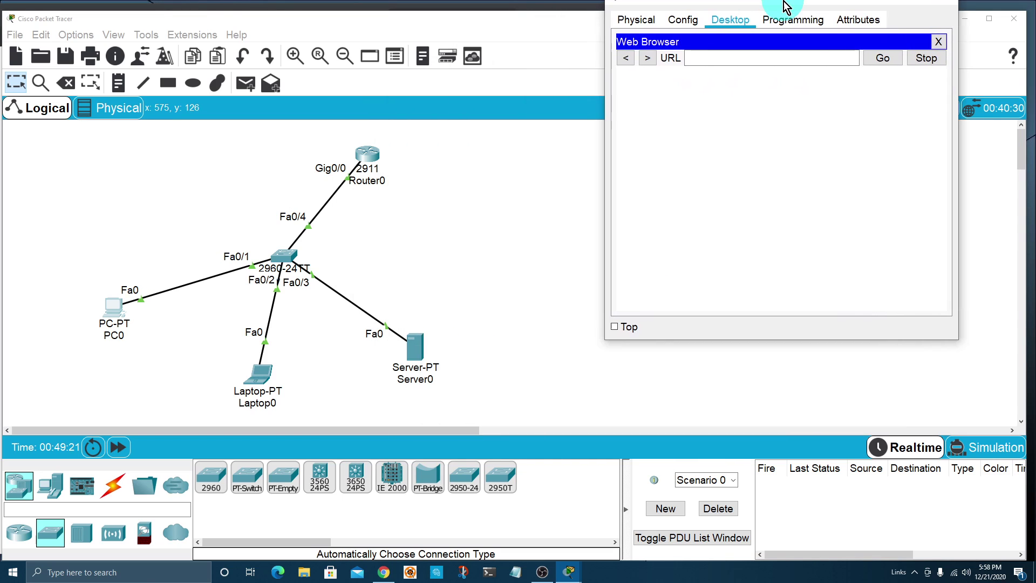
click(417, 356)
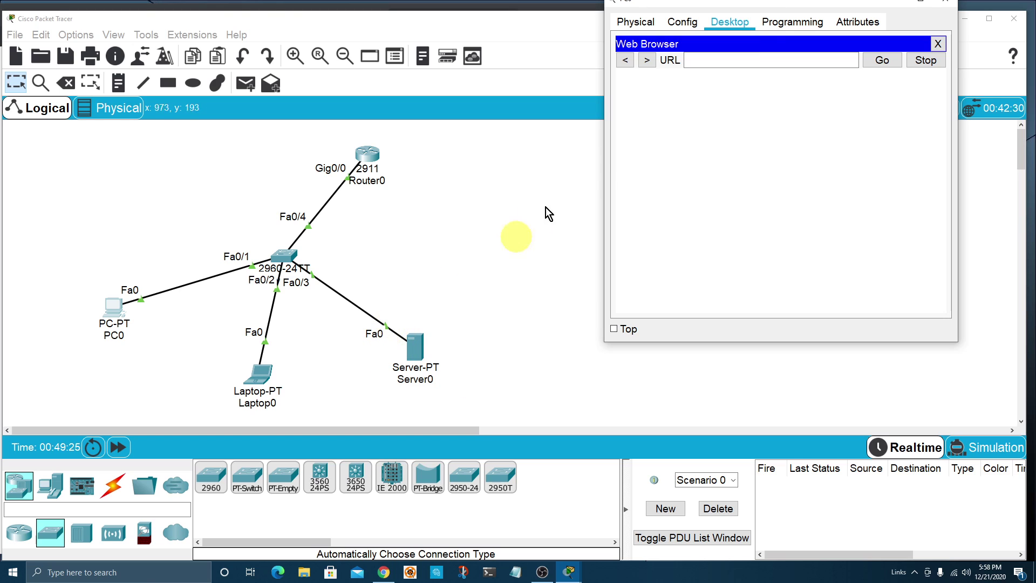
drag(844, 10, 712, 69)
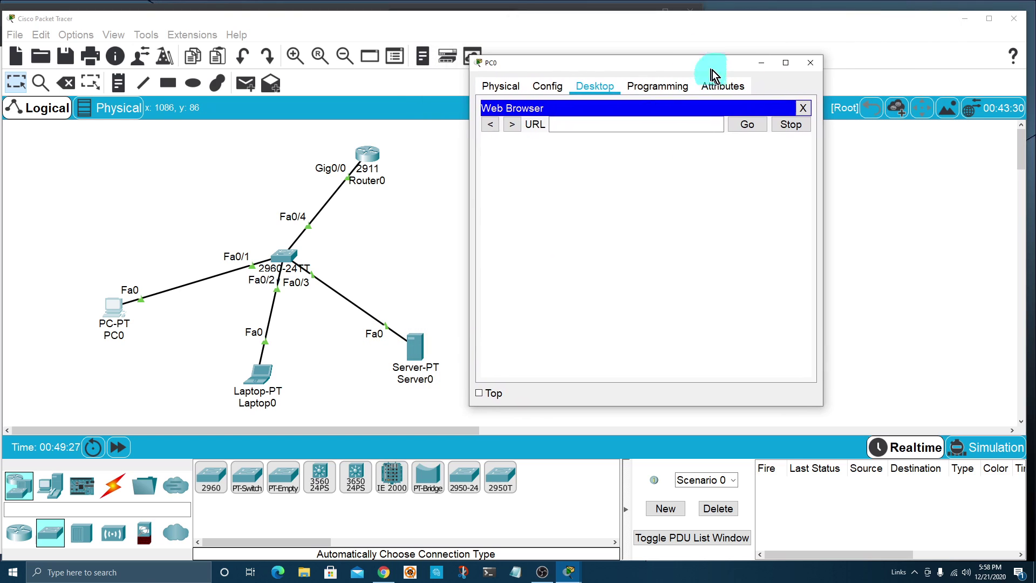
click(811, 66)
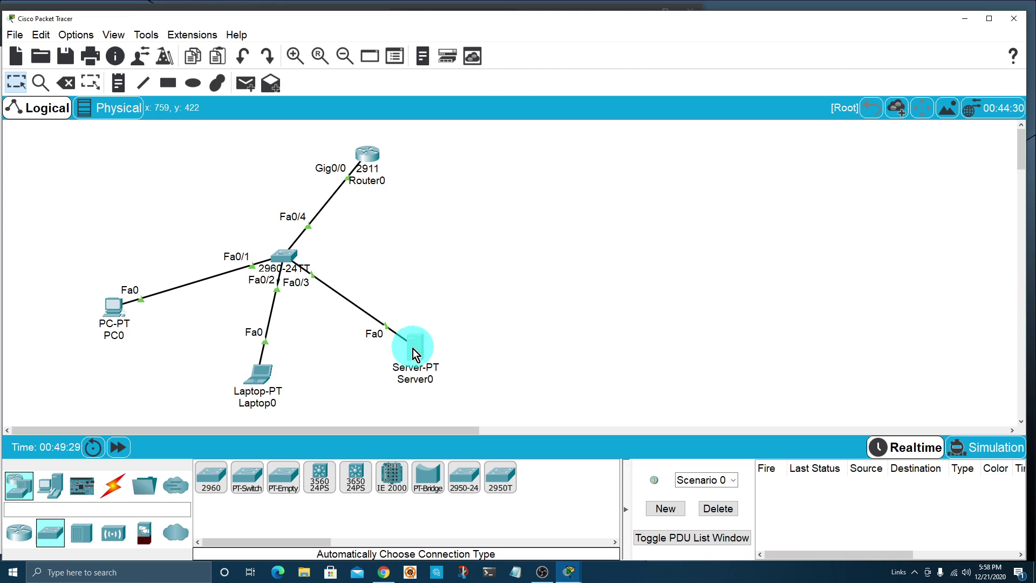
Step: Review the HTTP service settings and hosted files on Server0, and close its window
click(413, 348)
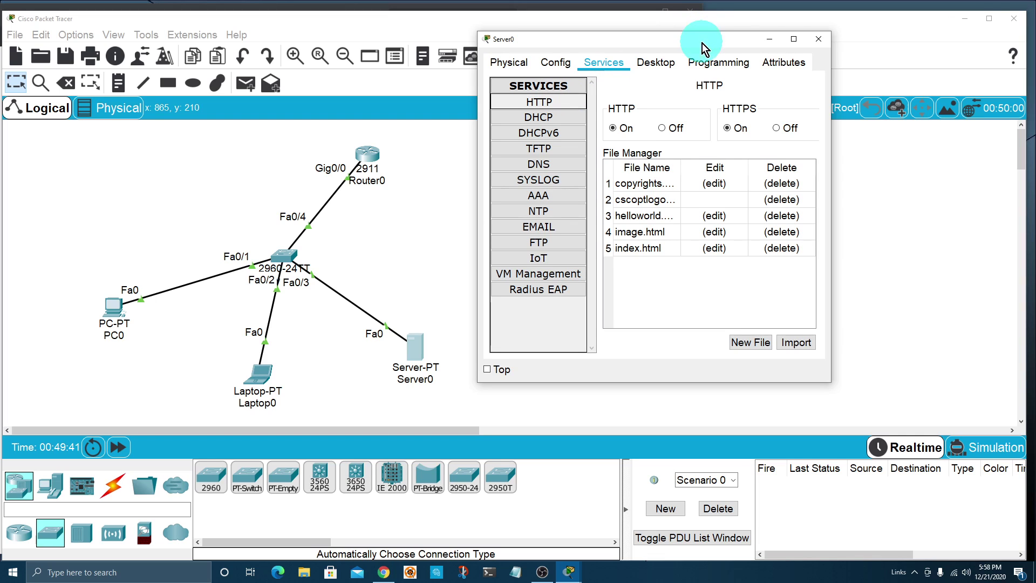
drag(701, 44, 710, 35)
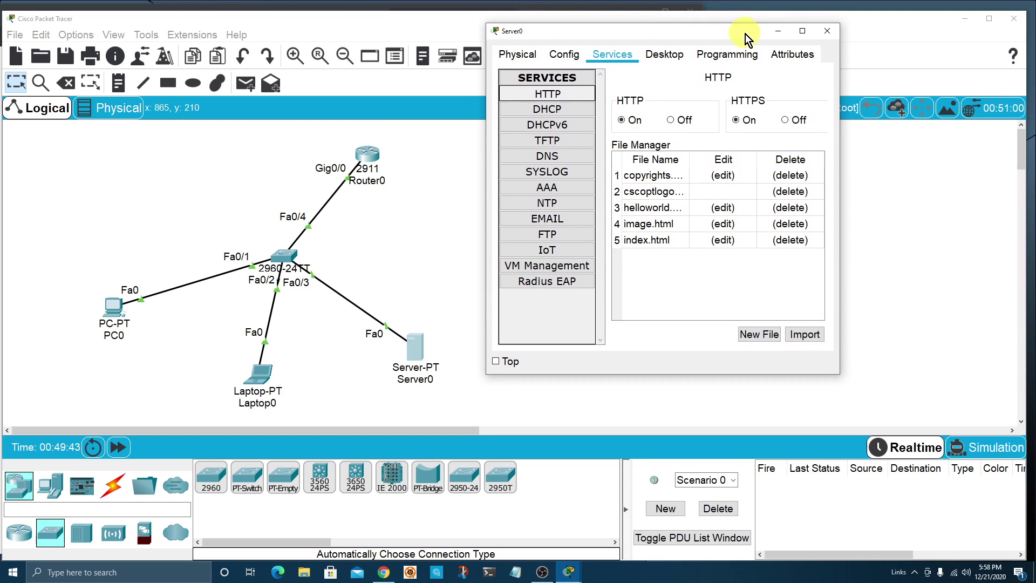
click(830, 30)
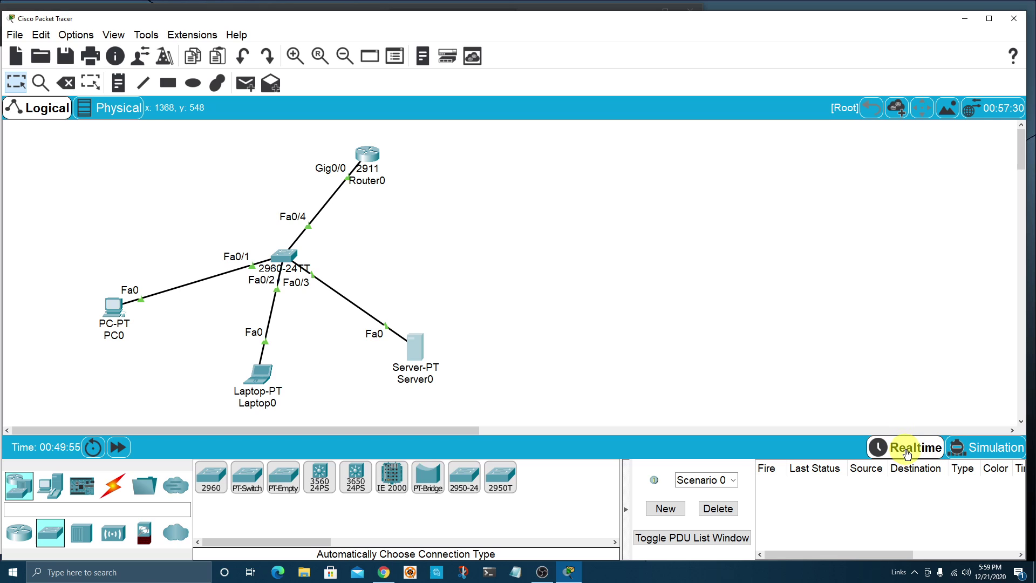
Step: Switch to Simulation mode and filter the visible events so that only ICMP is included
click(974, 451)
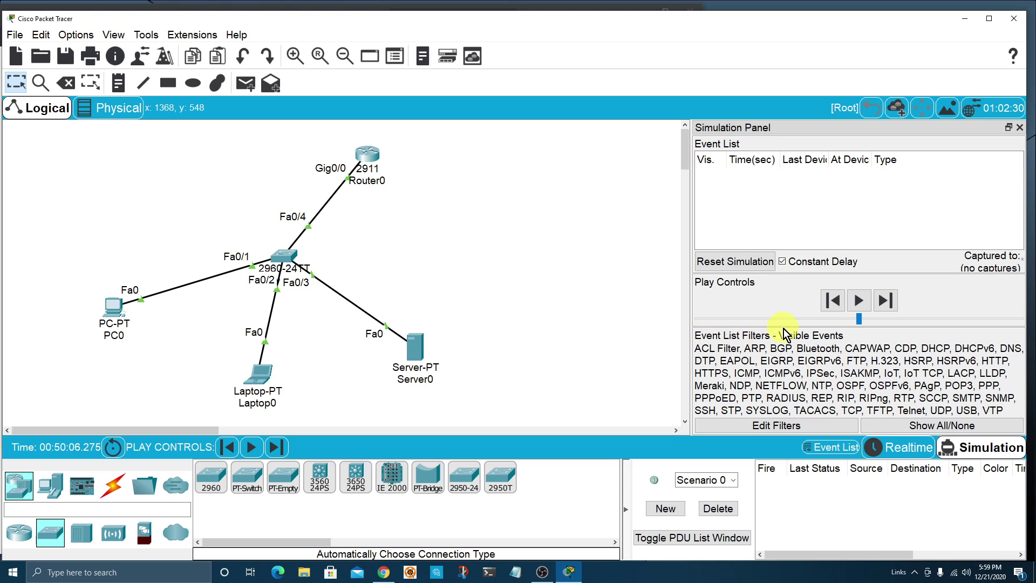
click(955, 426)
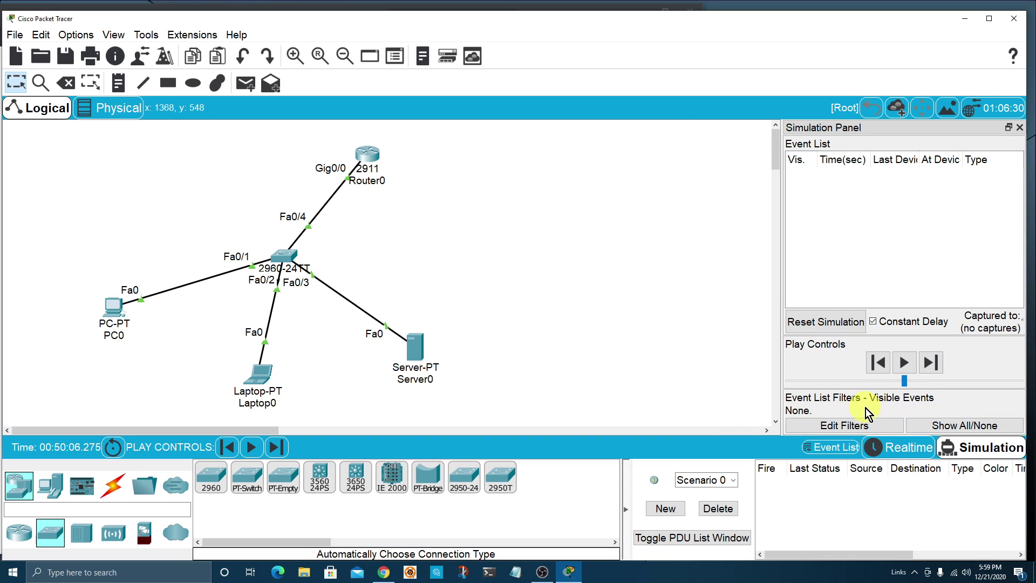
click(837, 426)
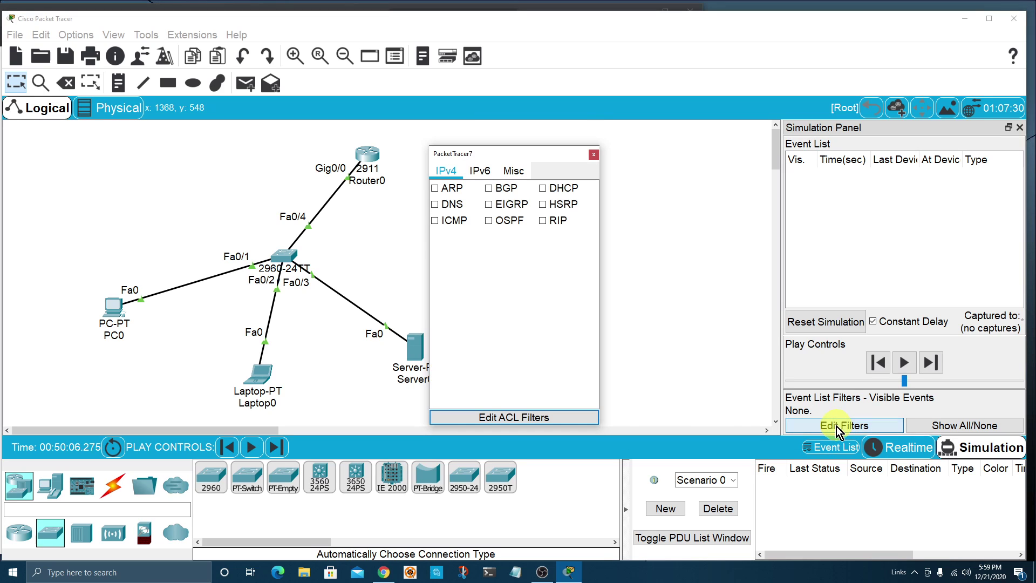
click(436, 222)
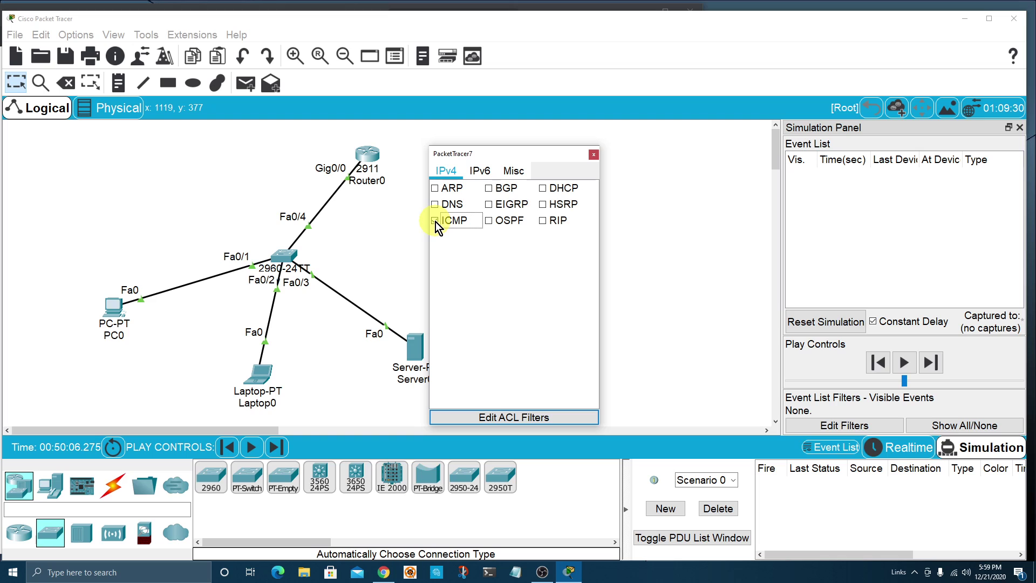
click(592, 155)
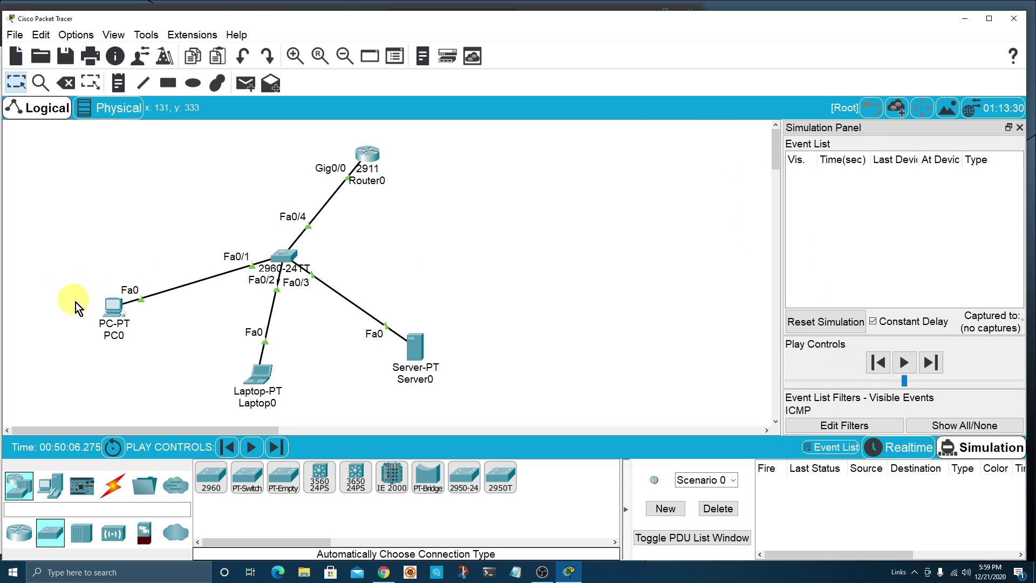
click(109, 309)
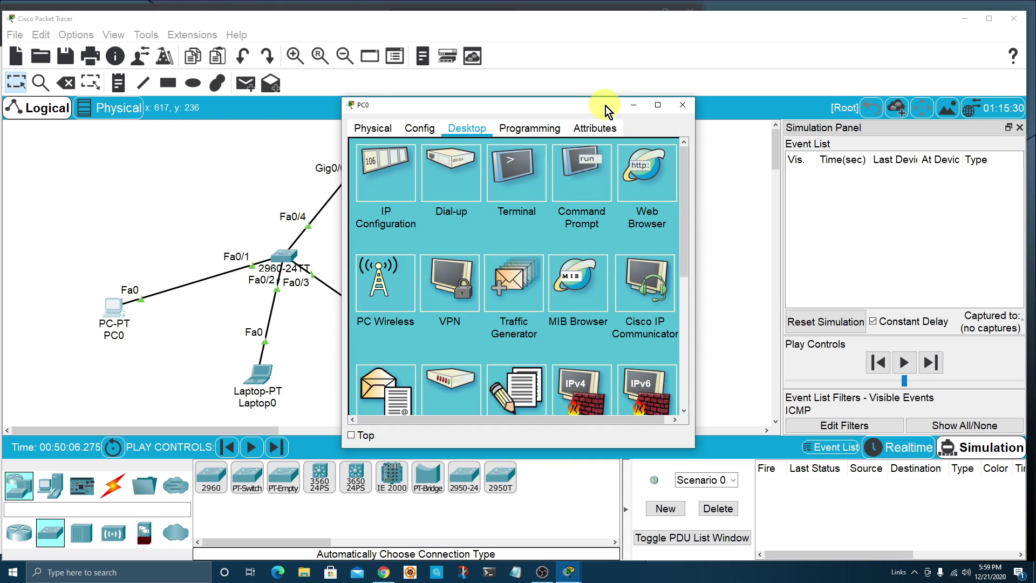
click(580, 166)
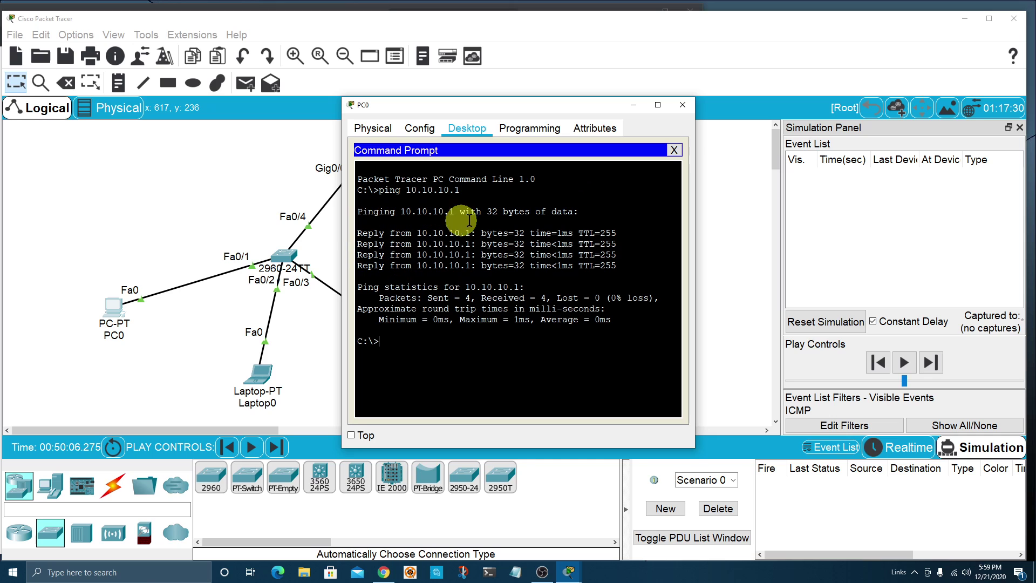
click(683, 105)
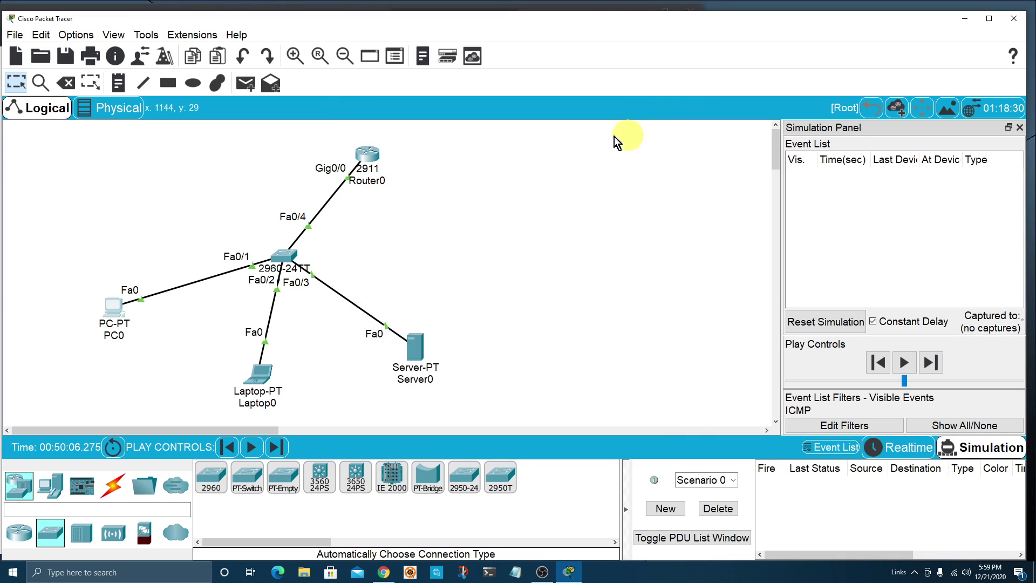
Step: Add a simple PDU with PC0 as the source and Router0 as the destination
click(245, 84)
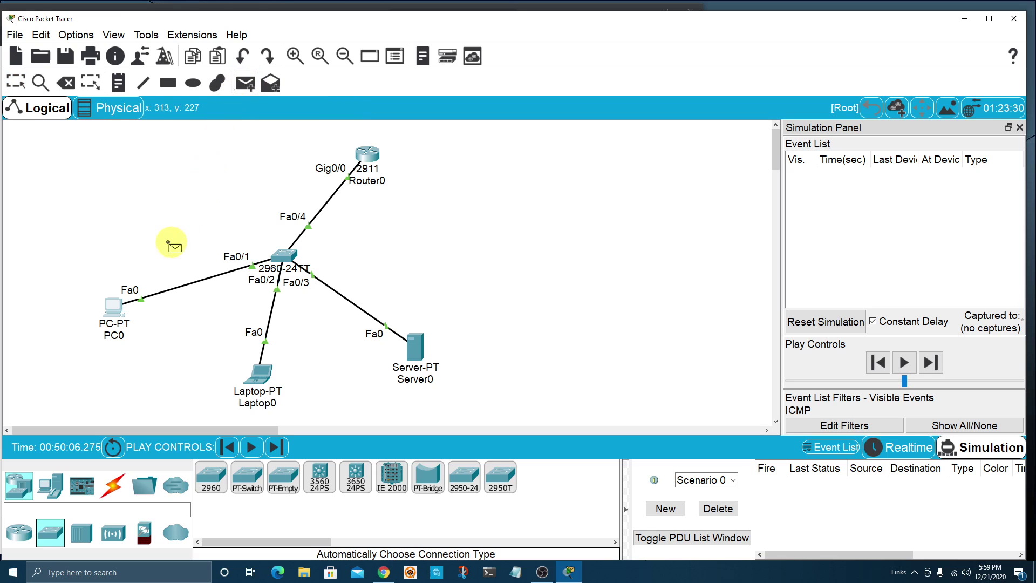
click(114, 309)
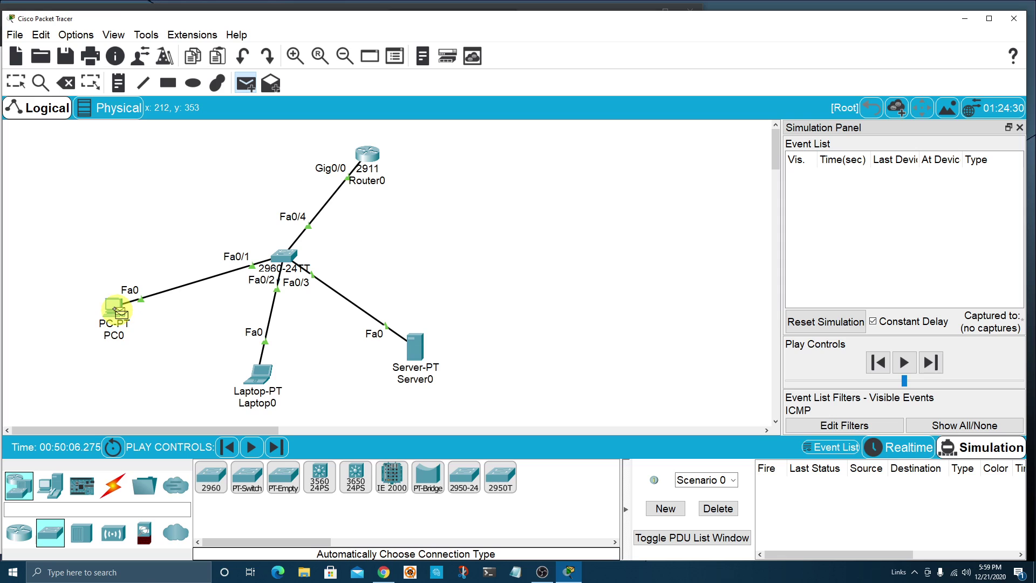
click(367, 153)
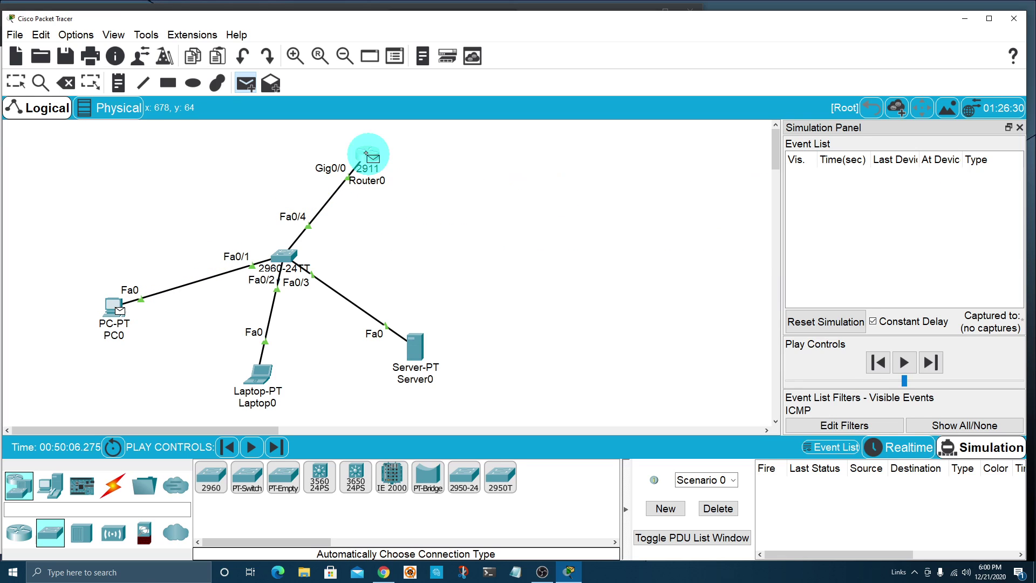
Step: Review PC0's default gateway and its FastEthernet0 IP settings, and close its window
click(114, 308)
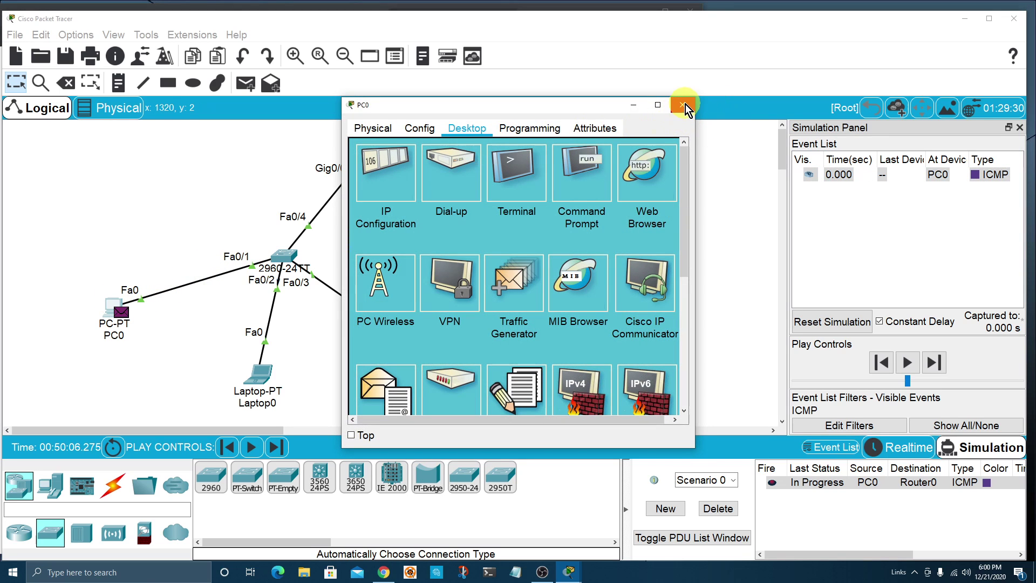
click(420, 128)
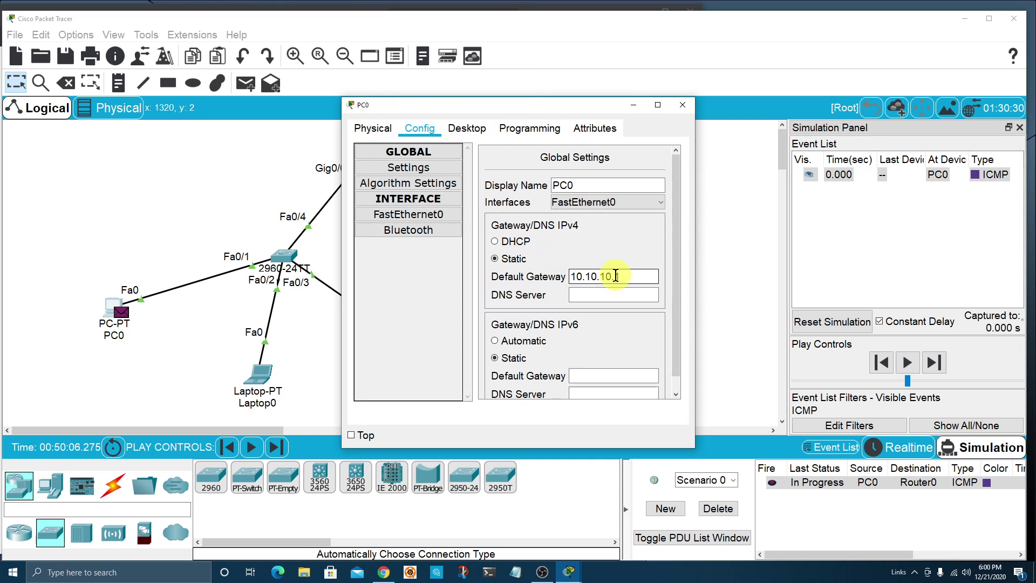
click(433, 214)
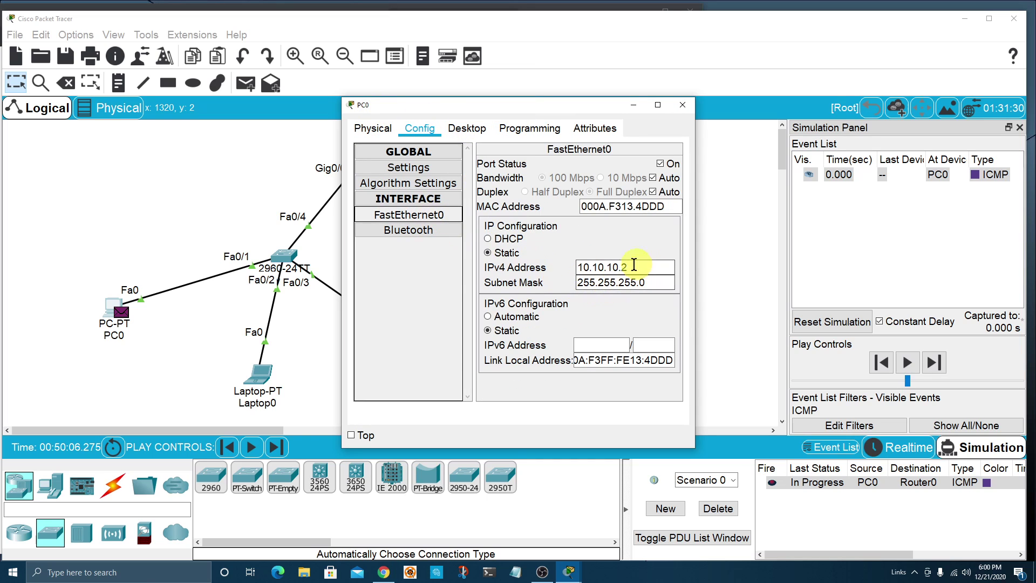
click(683, 105)
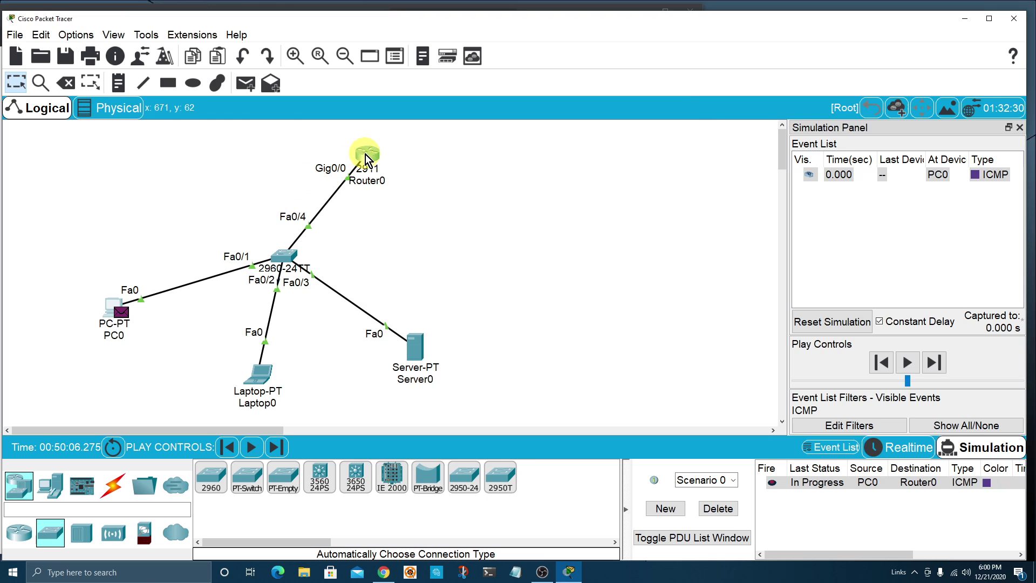
Step: Look over Router0's device window and close it
click(365, 157)
drag(483, 295, 535, 295)
click(684, 104)
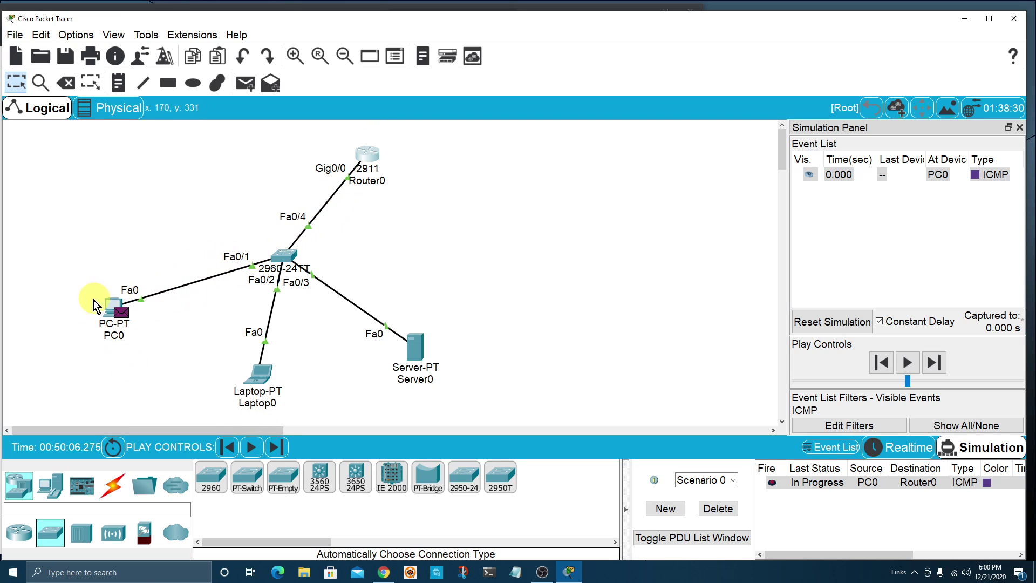
Step: Advance the simulation by one event, open the PDU information for the packet at Switch0, and reposition its window to reveal the topology
click(276, 448)
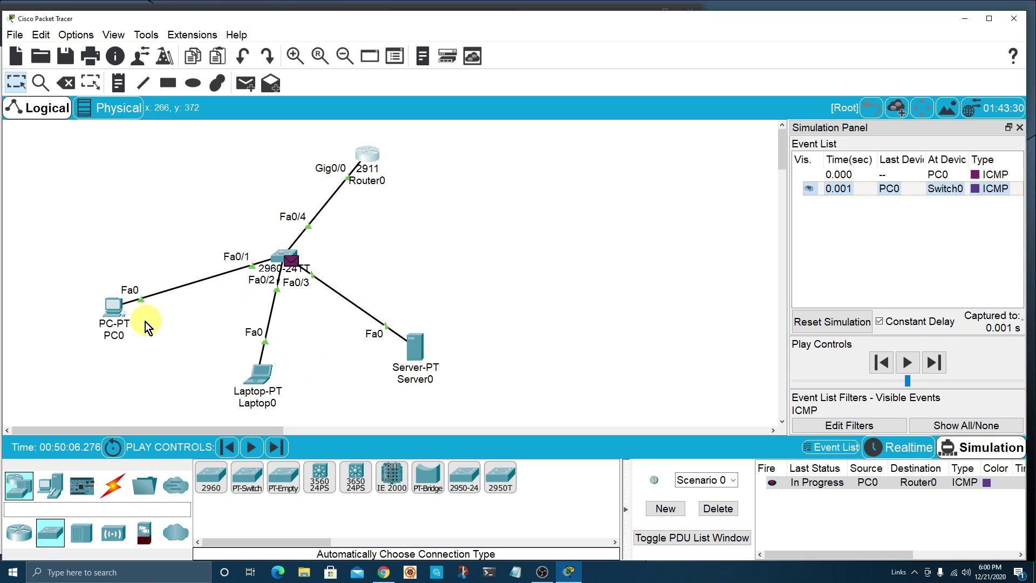
mouse_move(113, 307)
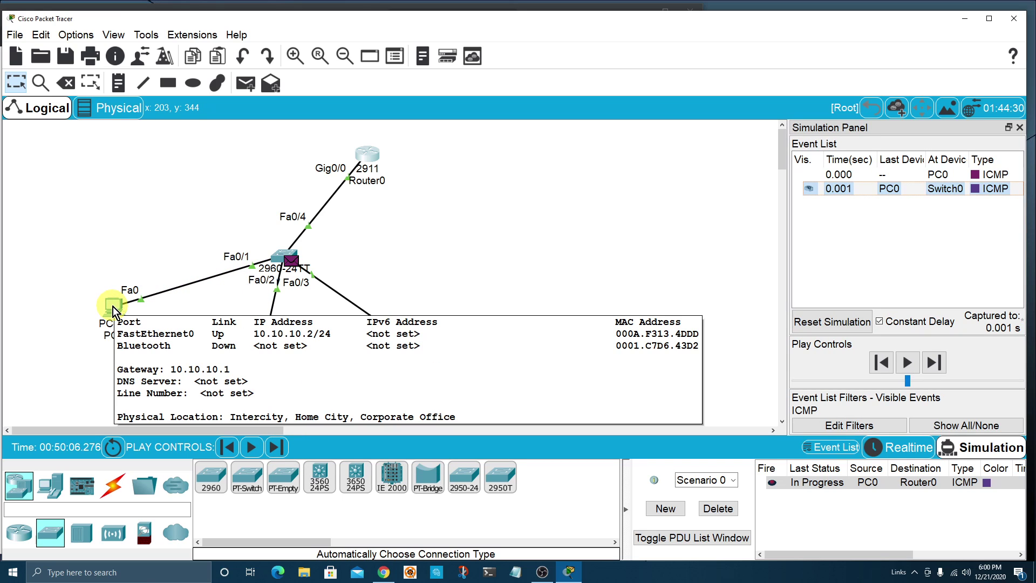
click(292, 261)
drag(520, 96, 495, 77)
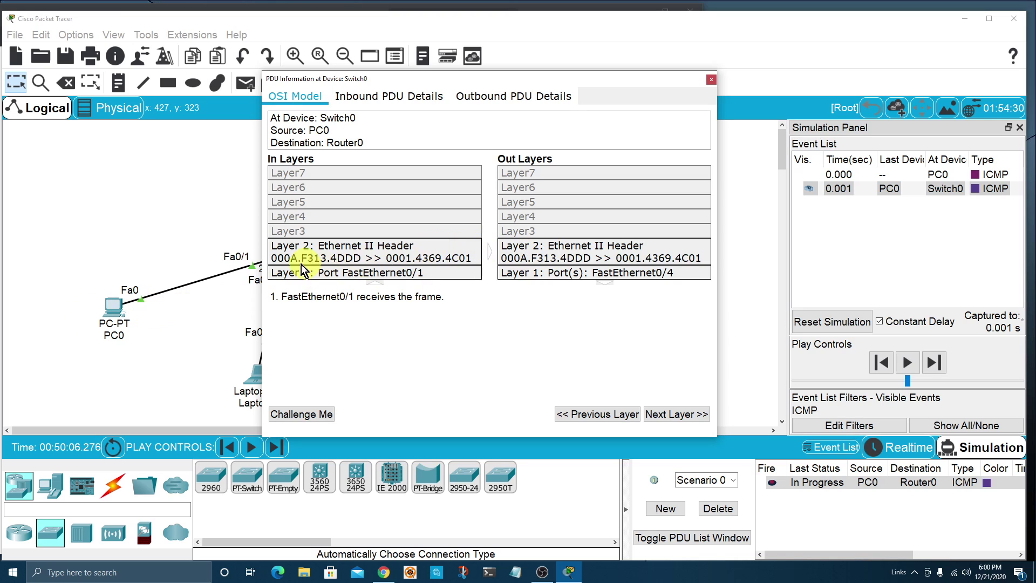
drag(518, 78, 643, 93)
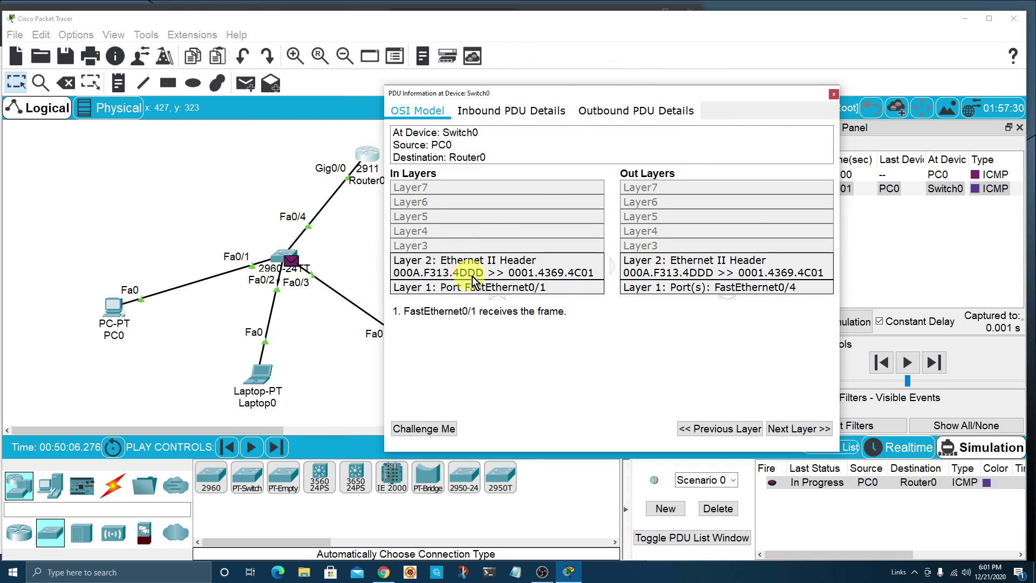
Step: Check PC0's FastEthernet0 MAC address against the frame's source address, and show the inbound Layer 2 explanation for Switch0
click(113, 310)
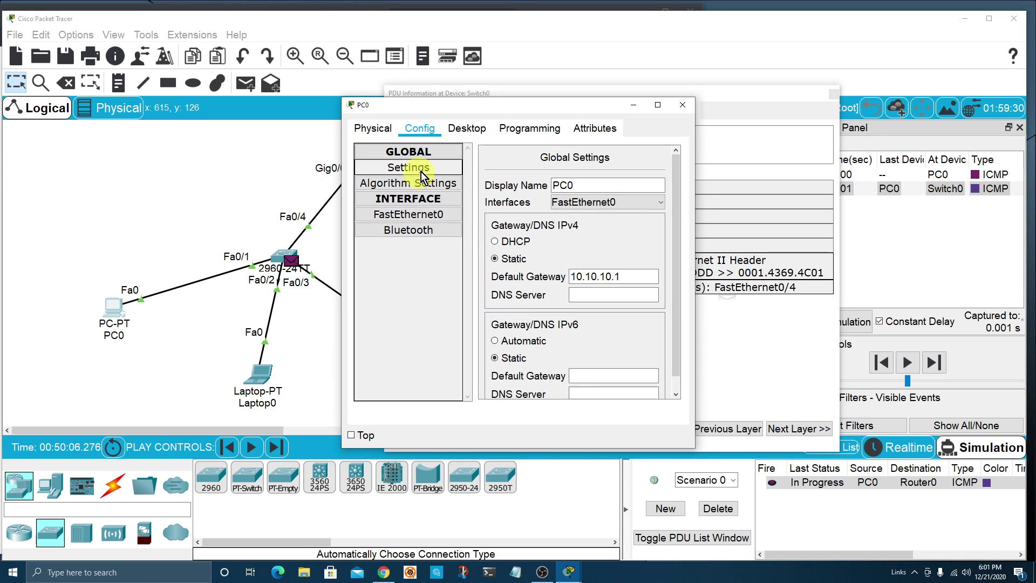
click(425, 216)
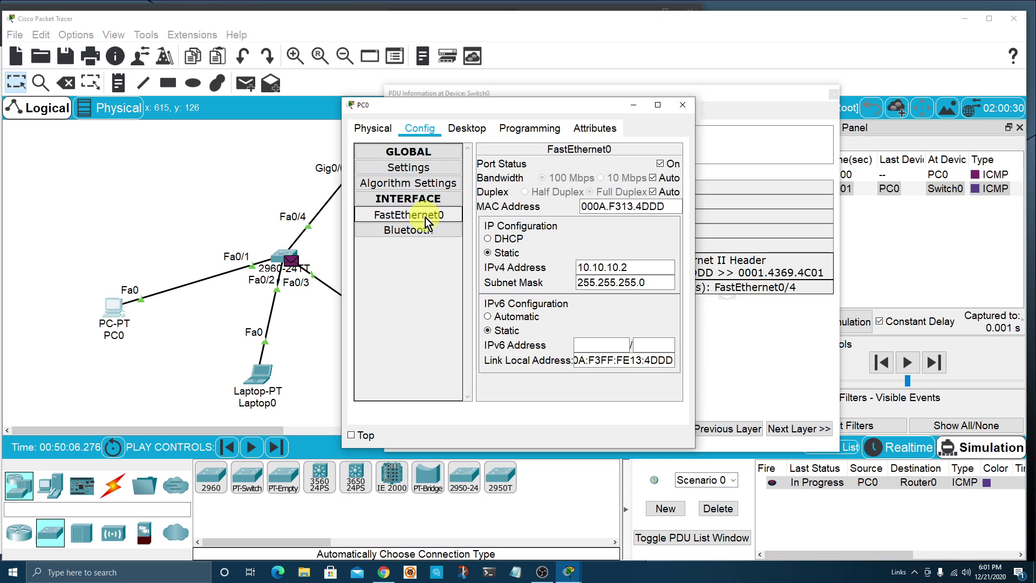
drag(637, 206, 664, 206)
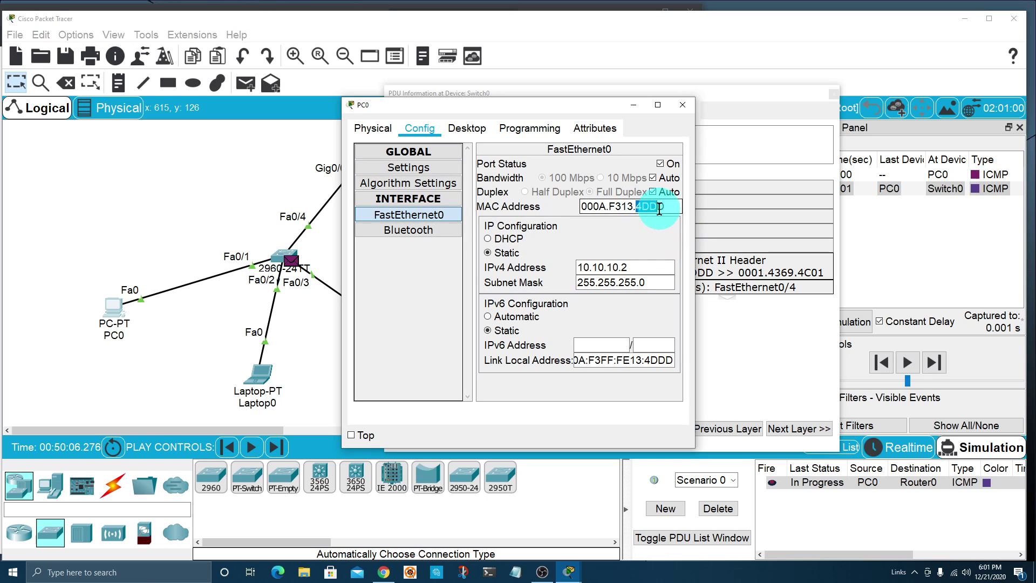
click(683, 105)
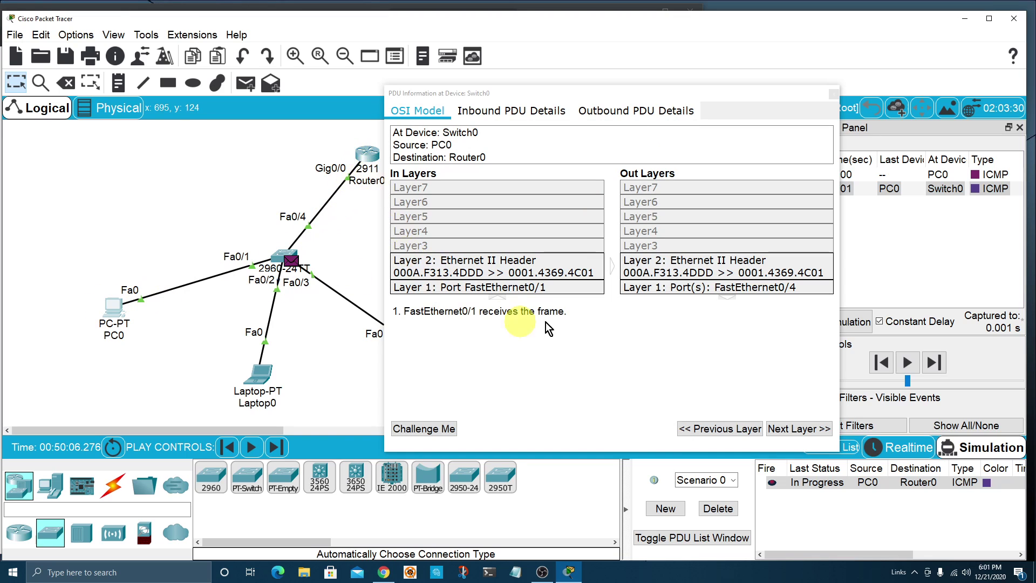
click(590, 275)
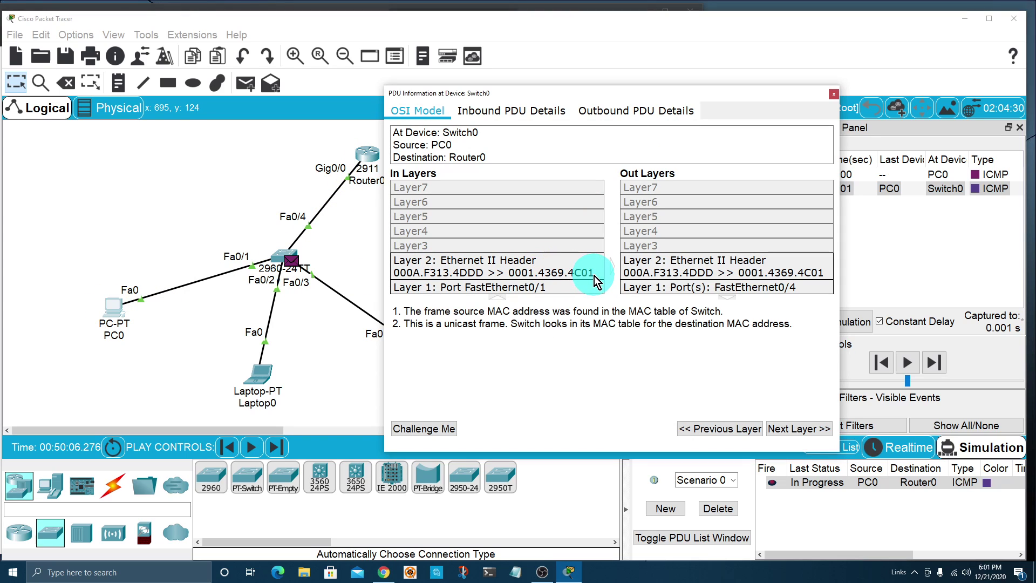
Step: Move Router0 slightly away from the PDU information window, check the MAC address of its GigabitEthernet0/0 interface, and close its window
drag(652, 100, 686, 86)
mouse_move(360, 161)
mouse_down()
mouse_move(342, 154)
mouse_move(354, 163)
mouse_up()
click(352, 161)
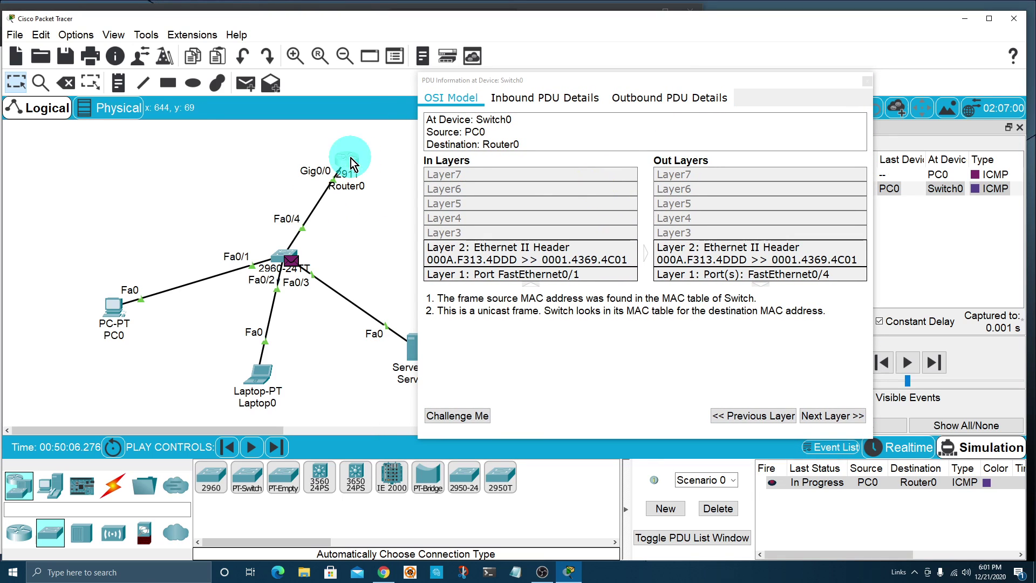
click(424, 131)
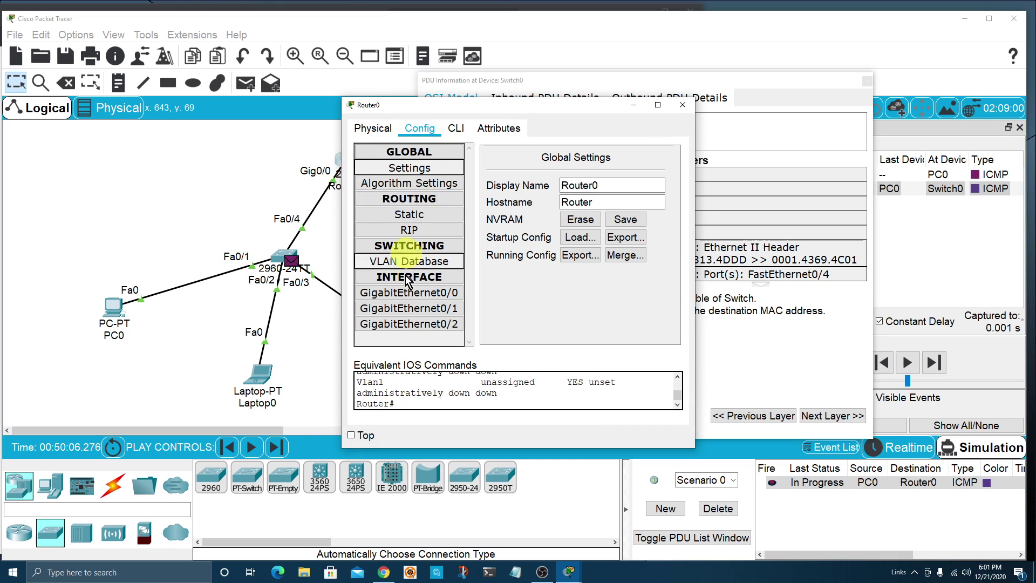
click(409, 292)
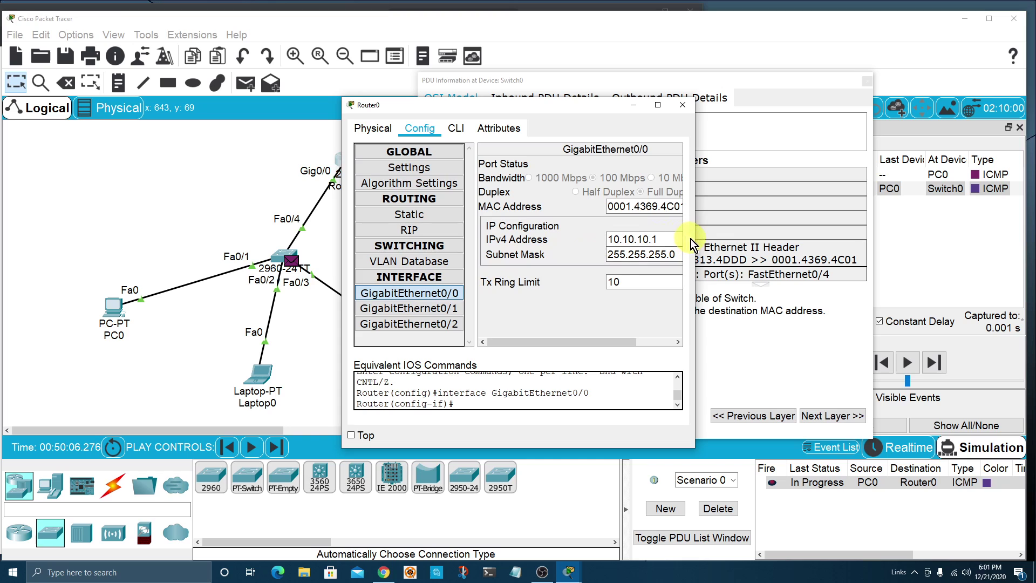
drag(695, 240, 800, 247)
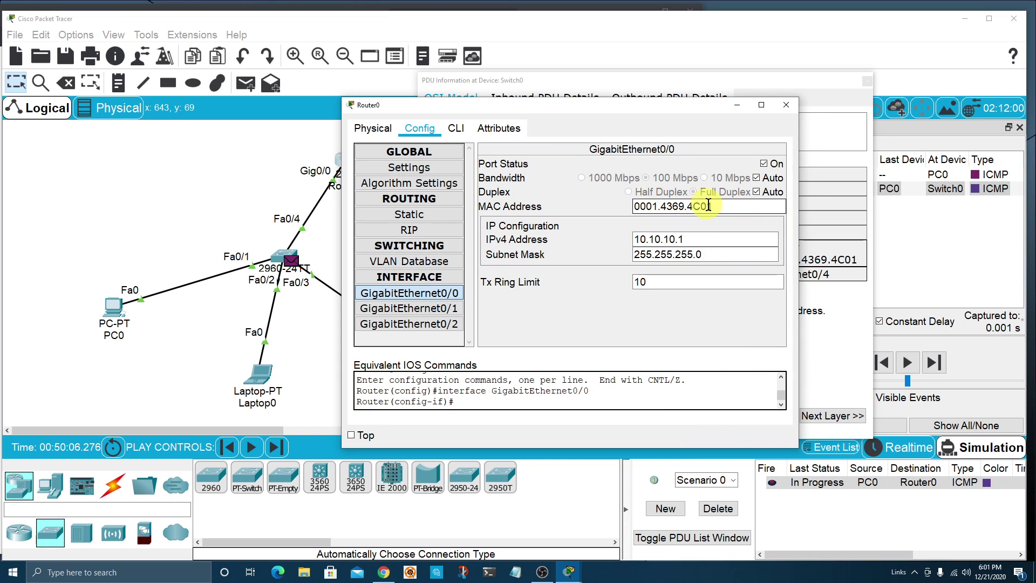
click(788, 105)
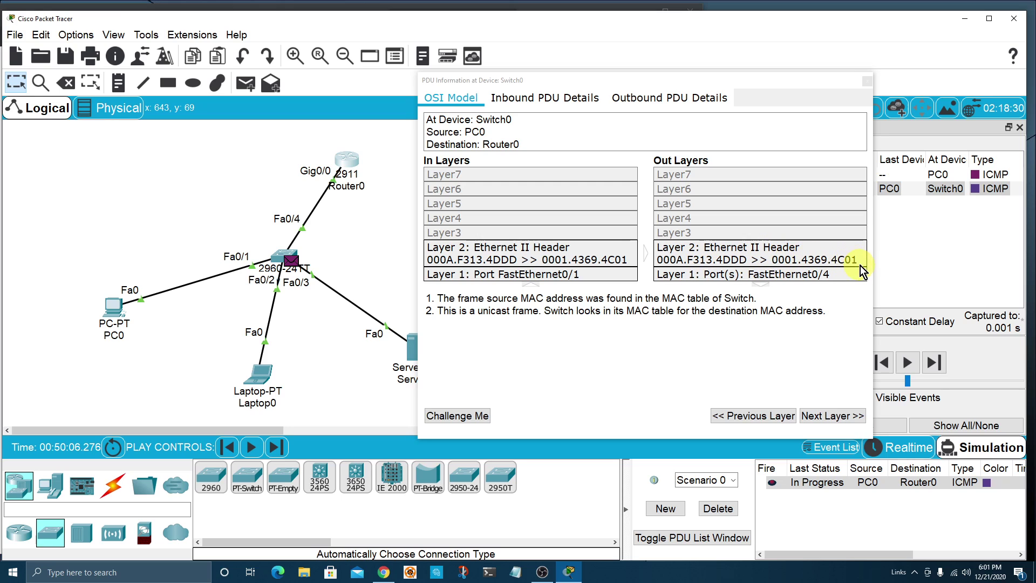
Step: Examine the source and destination MAC addresses in the Ethernet header of Switch0's inbound PDU details, widening the window
click(520, 101)
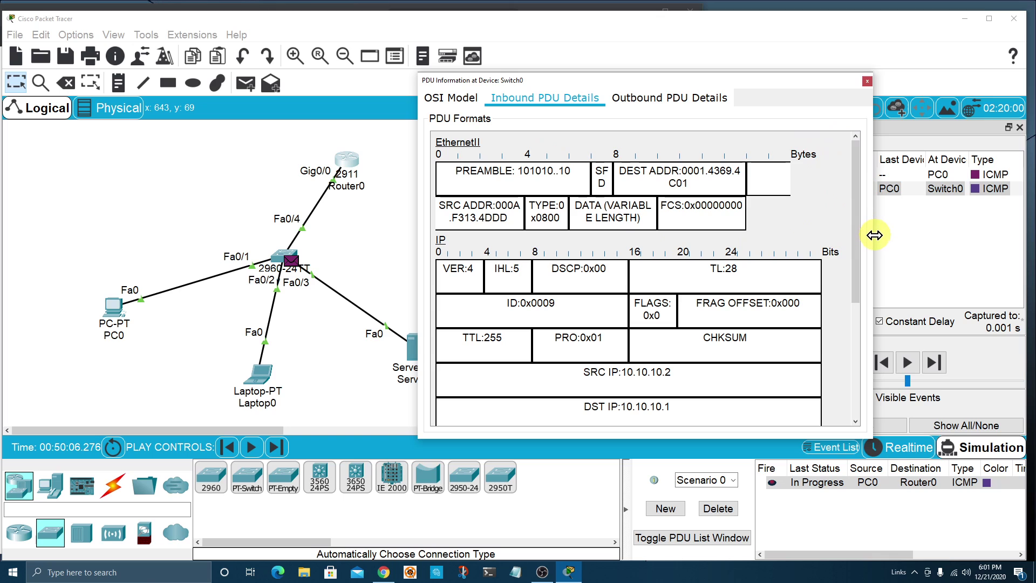
drag(874, 236, 1021, 271)
drag(413, 246, 274, 269)
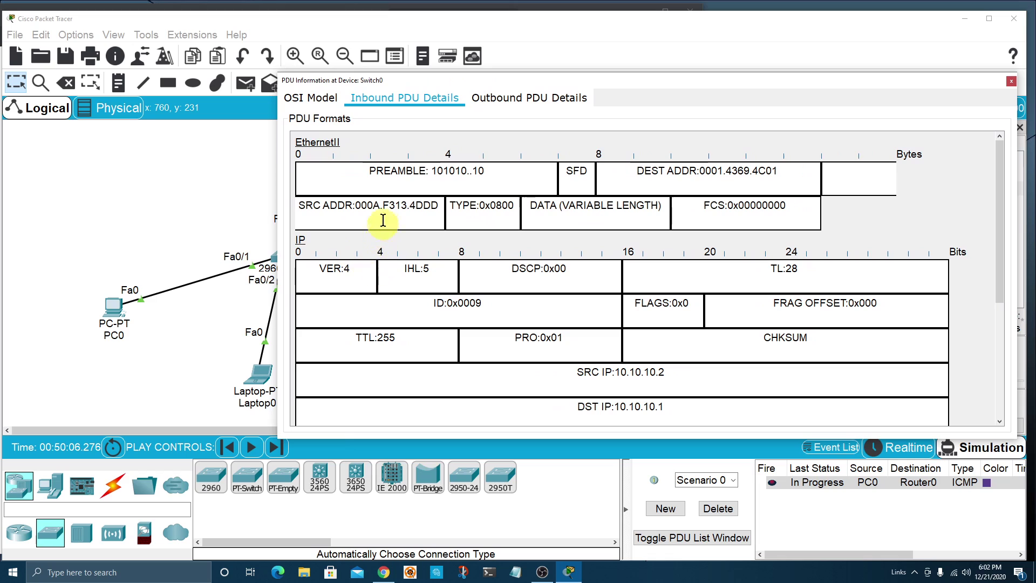
drag(409, 204, 438, 206)
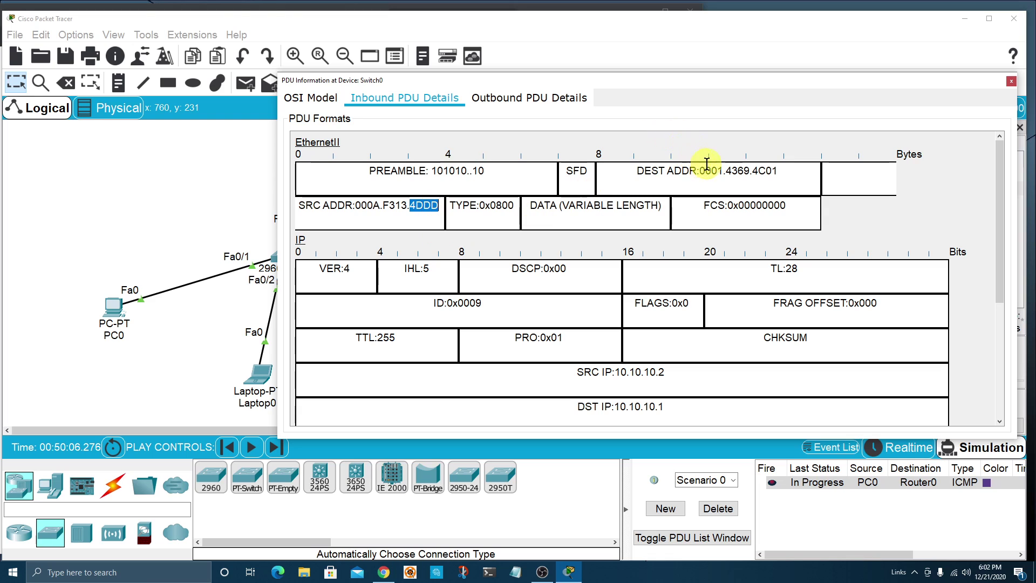
drag(752, 172, 783, 172)
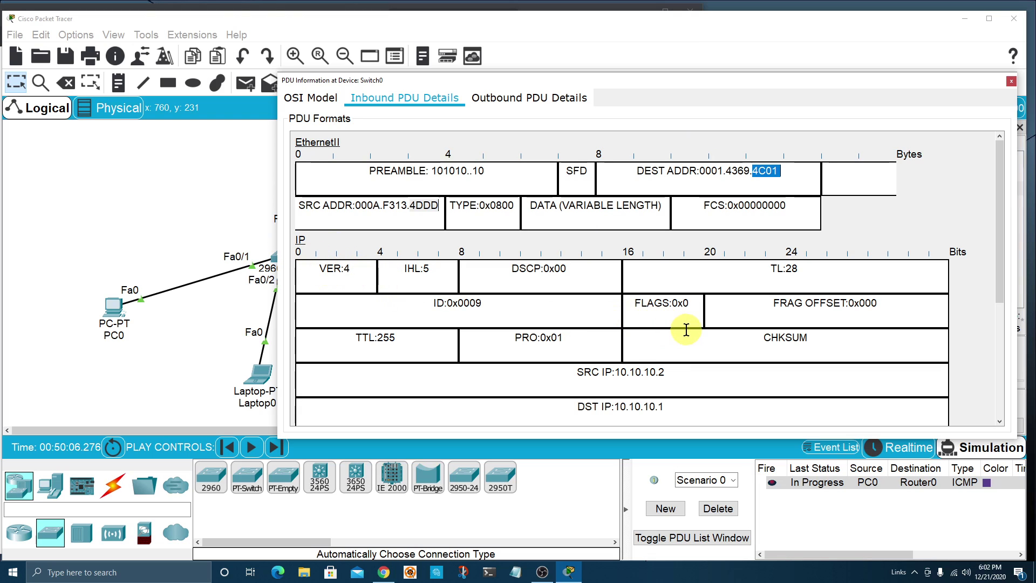
Step: Examine the source IP address and the IP and ICMP header fields in Switch0's inbound PDU details
scroll(686, 330, down, 3)
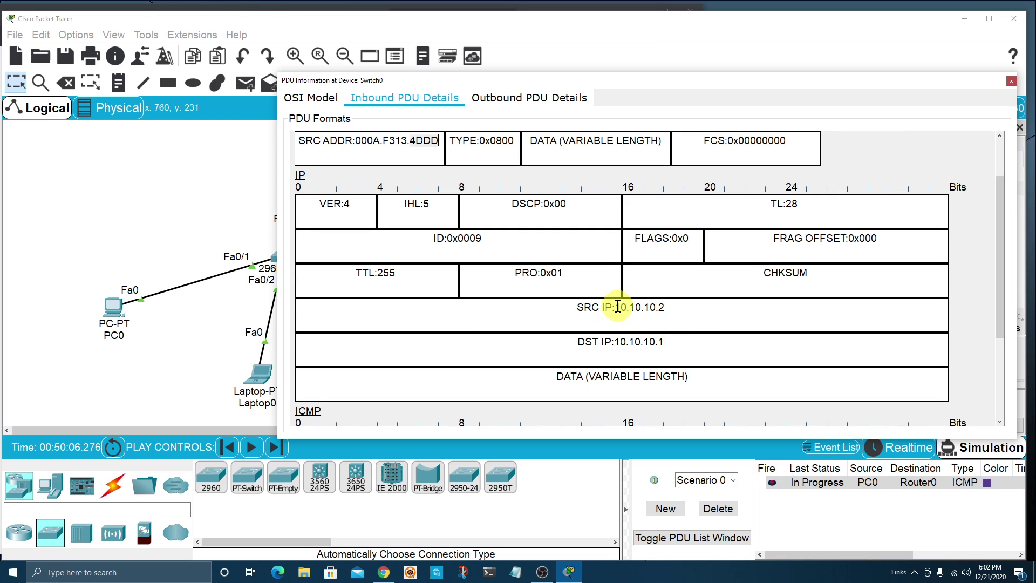
drag(616, 306, 666, 306)
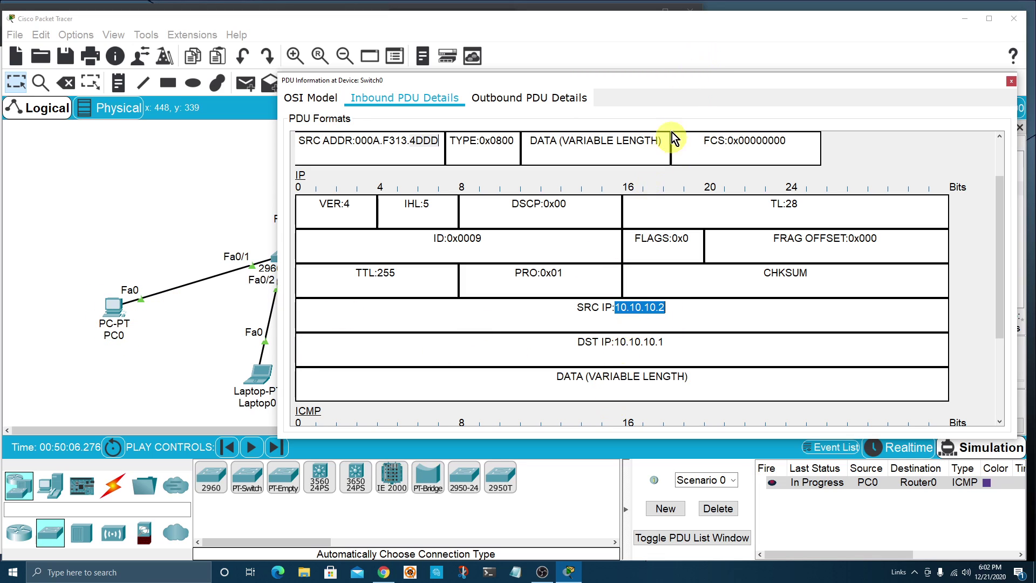
drag(671, 79, 767, 32)
scroll(688, 322, down, 3)
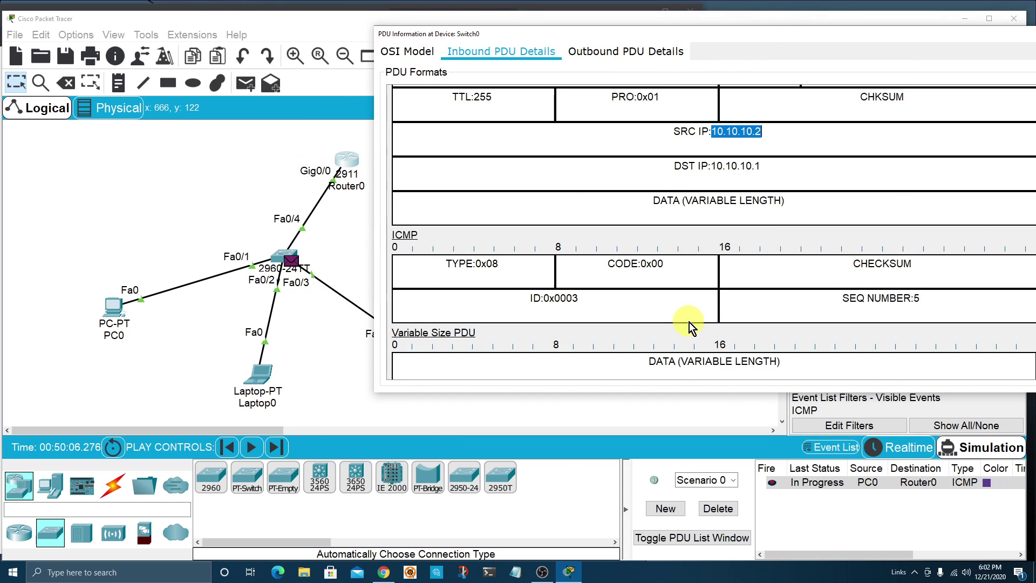
scroll(774, 302, up, 3)
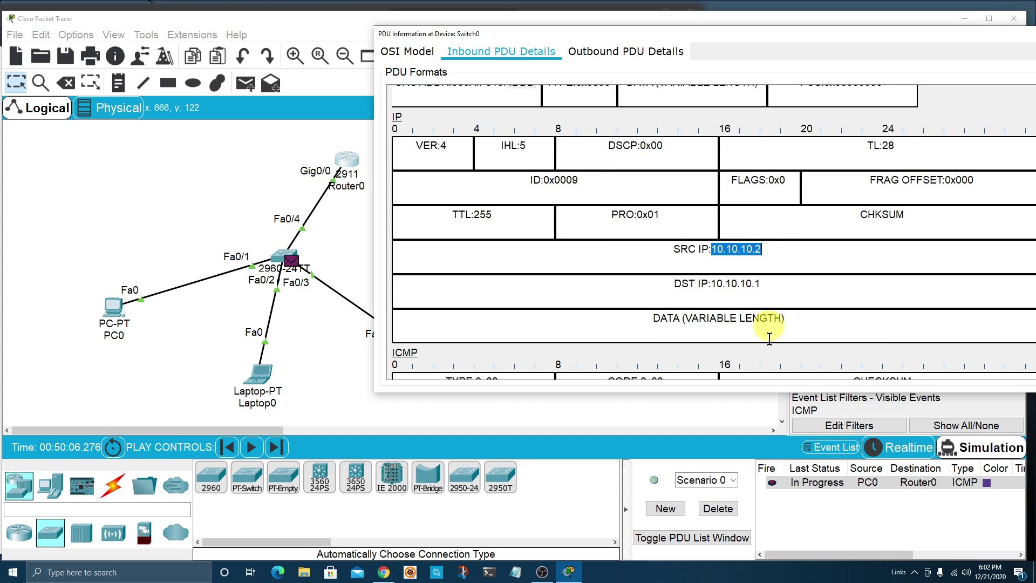
scroll(761, 306, up, 2)
Step: View Switch0's outbound PDU details, return to the OSI model view, and close the PDU information
click(639, 52)
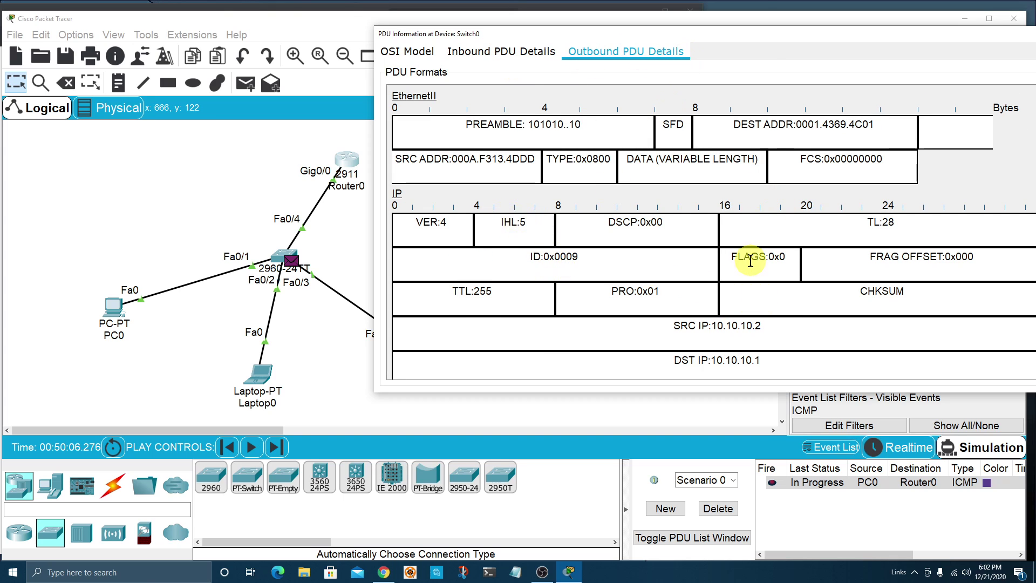
double_click(938, 34)
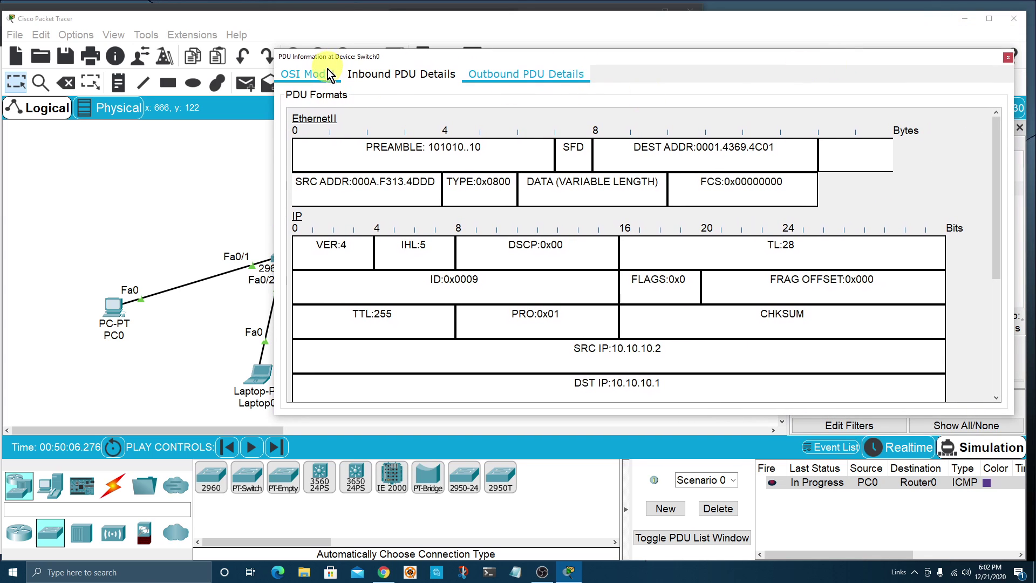
click(326, 74)
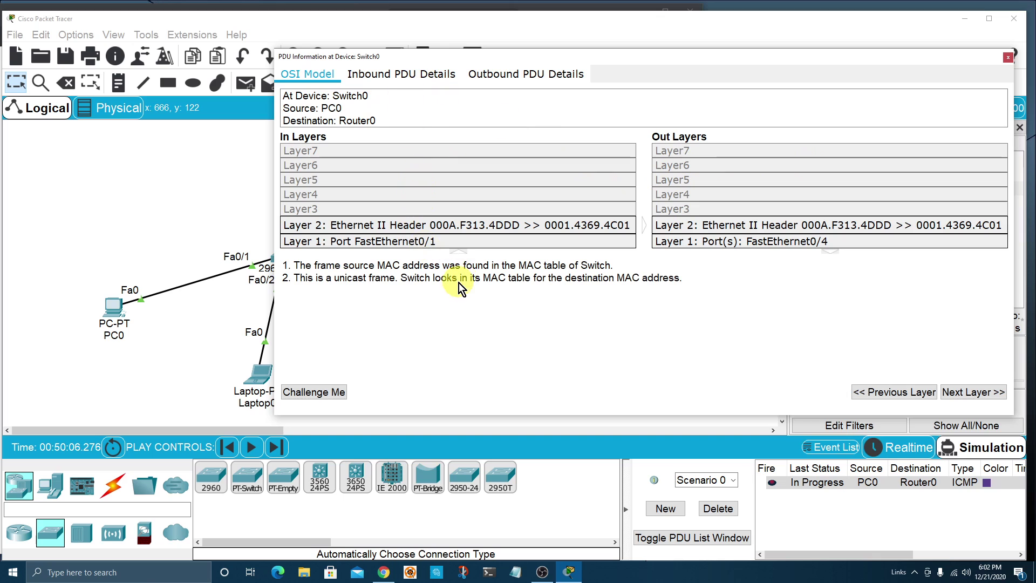
drag(274, 291, 435, 278)
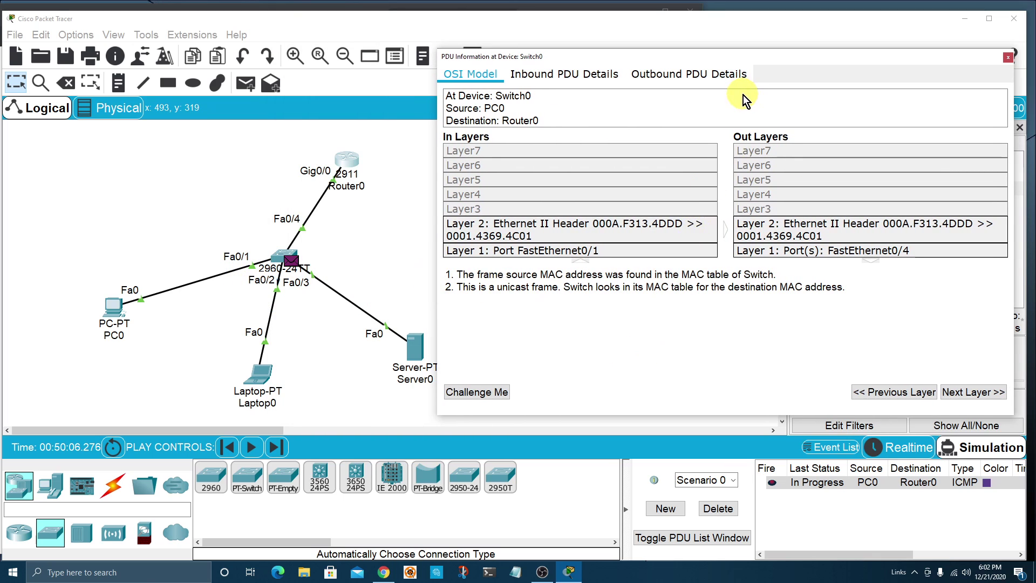
click(1008, 58)
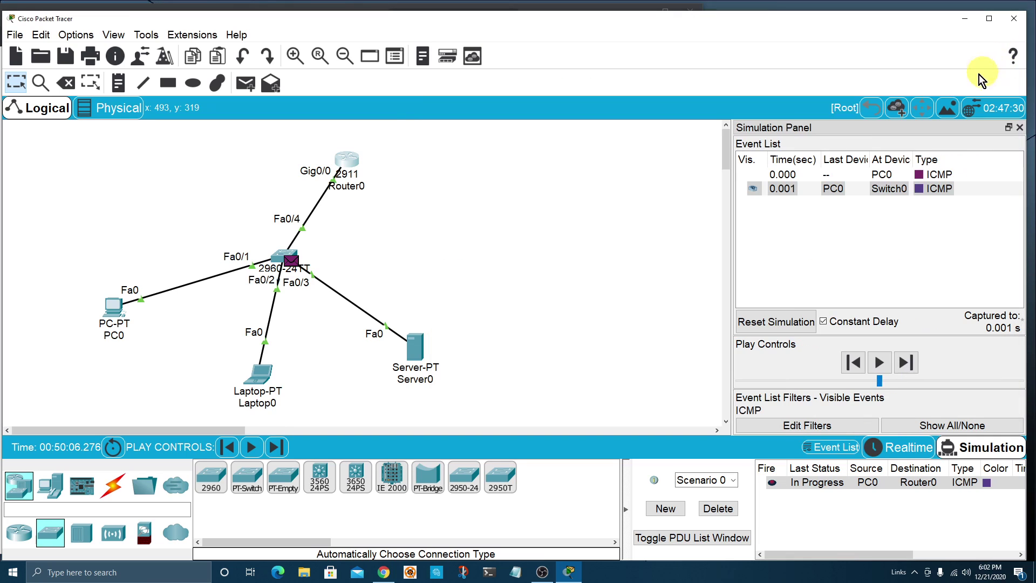
Step: Advance the simulation by one more event and open the PDU information for the ICMP event at PC0
click(278, 447)
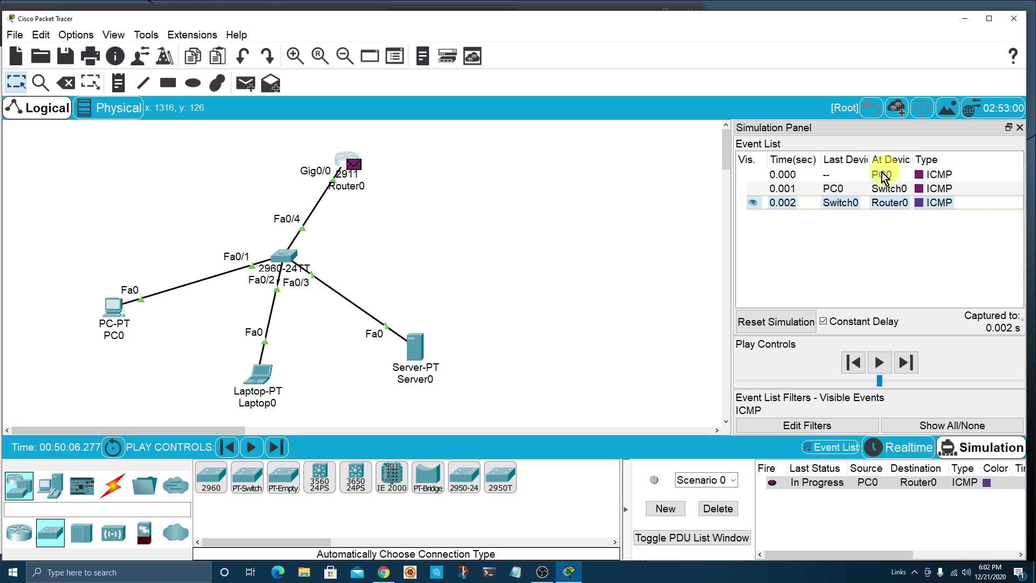
click(941, 178)
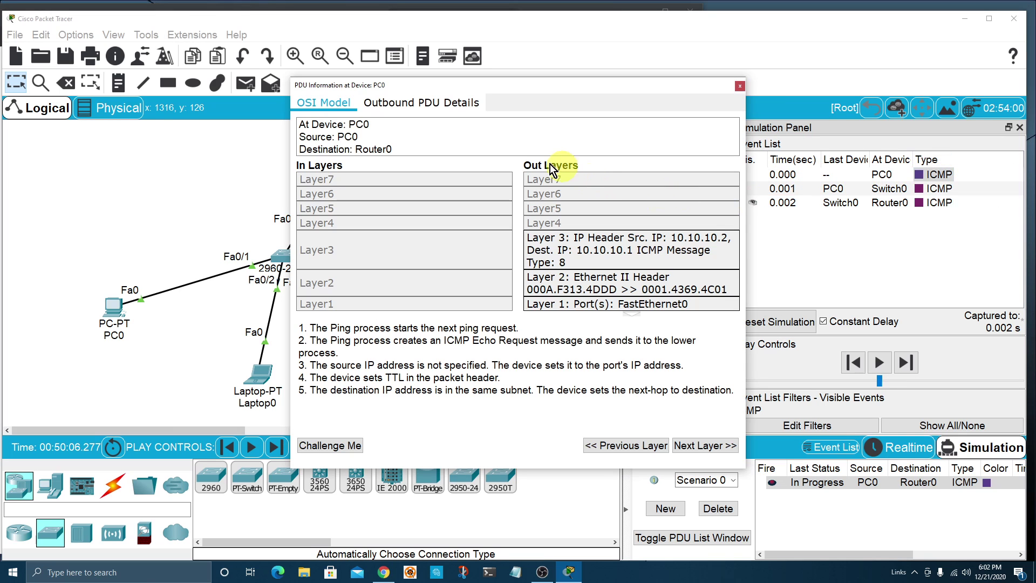
drag(557, 81, 545, 15)
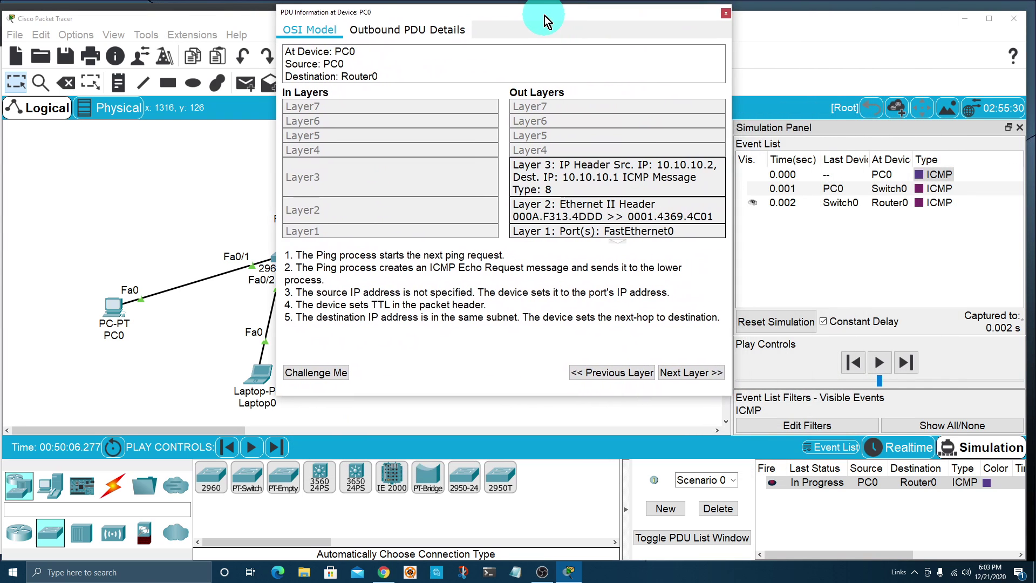
Step: Review the PDU information for the ICMP event at Switch0, and examine the inbound Layer 2 and Layer 3 processing at Router0
click(888, 188)
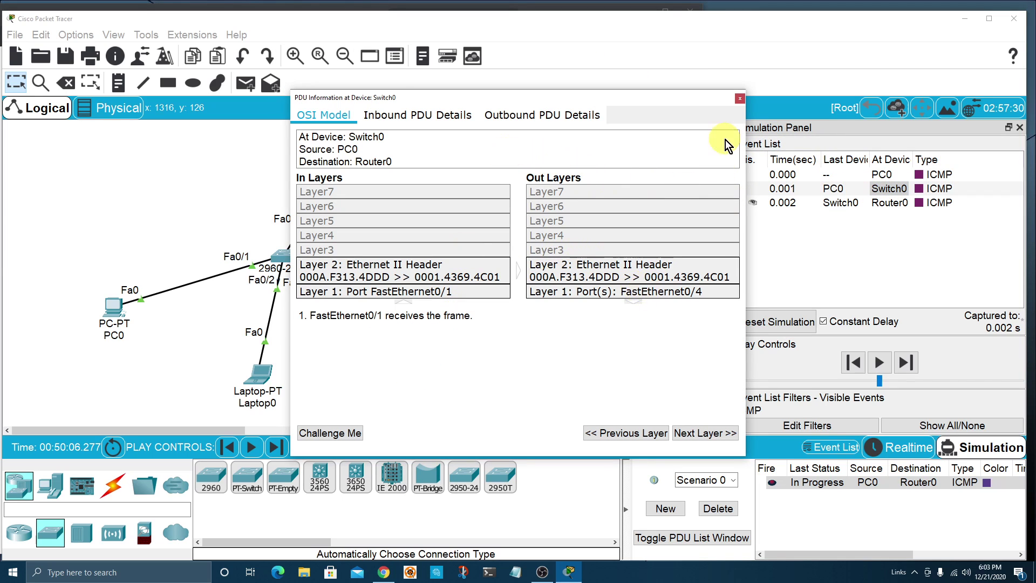
click(740, 99)
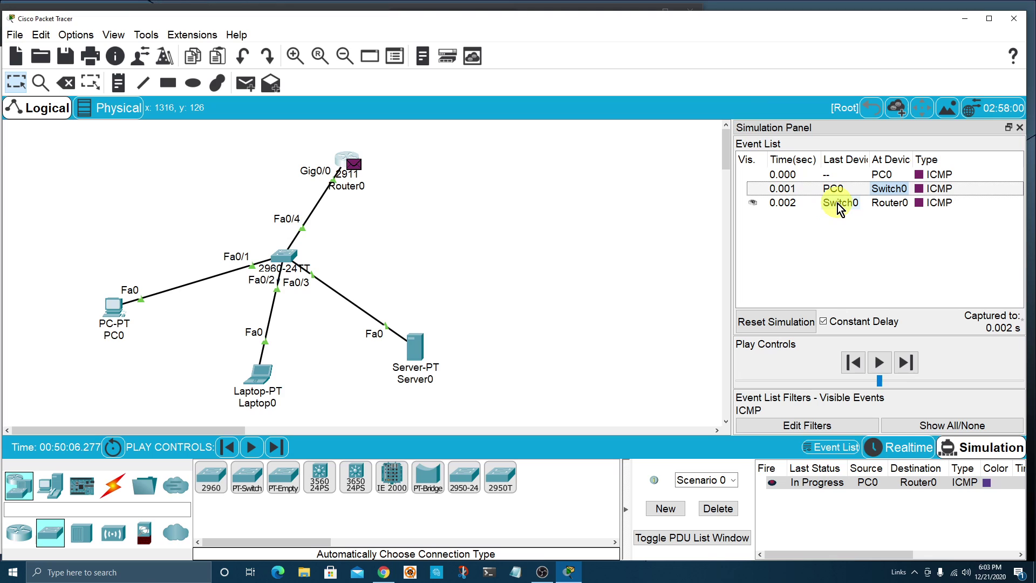
click(888, 202)
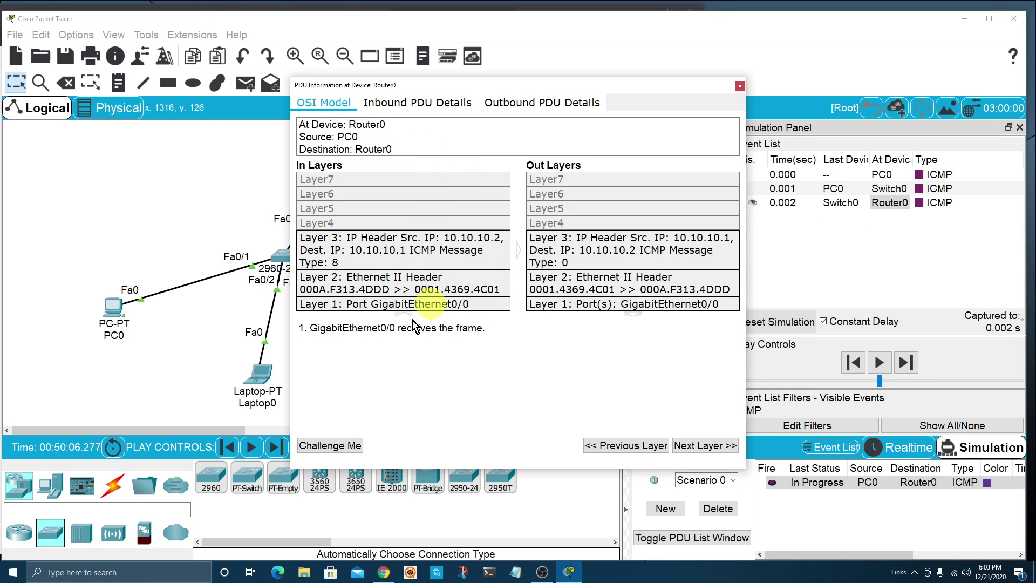
click(366, 262)
click(372, 282)
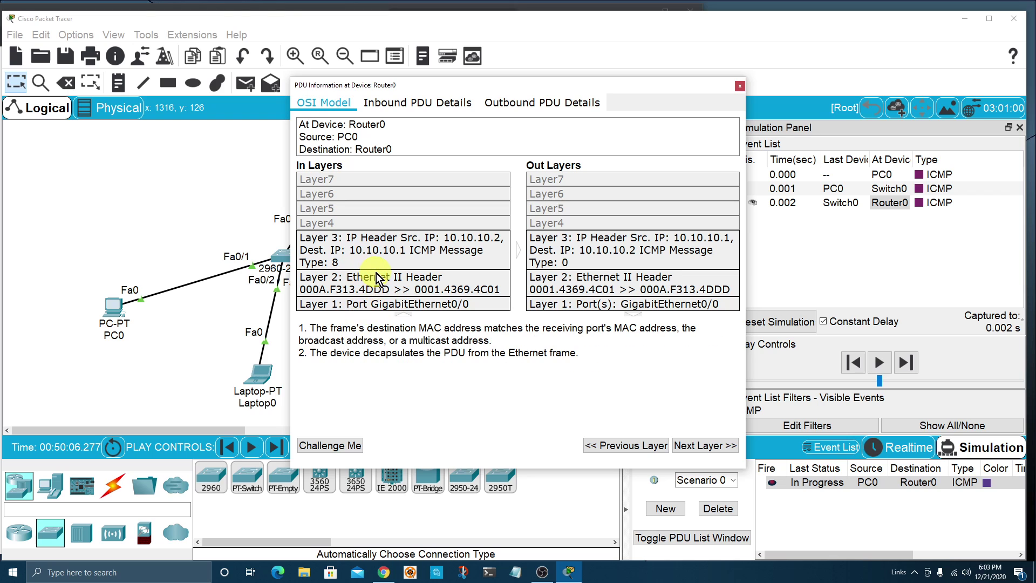
click(370, 264)
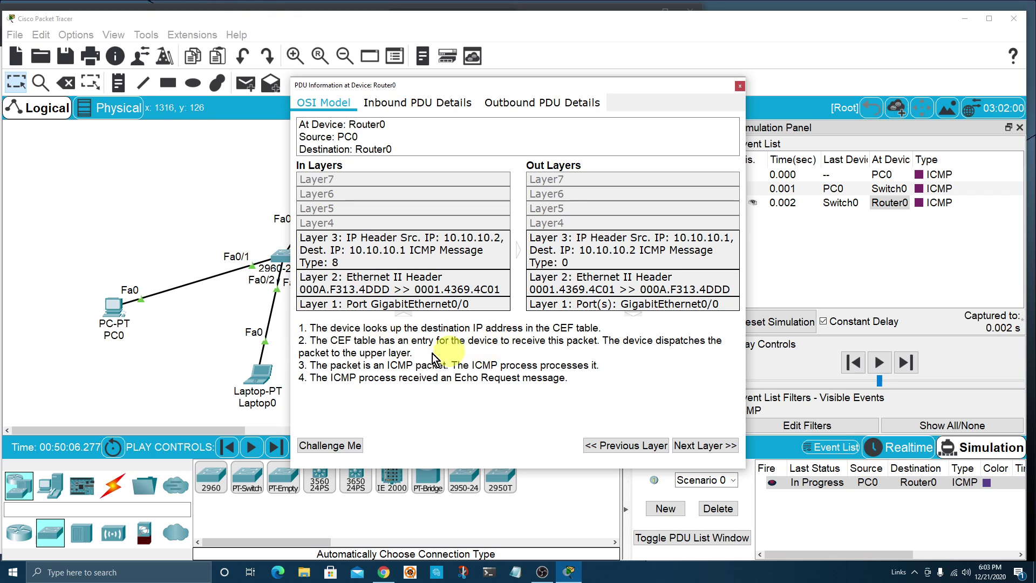
click(739, 86)
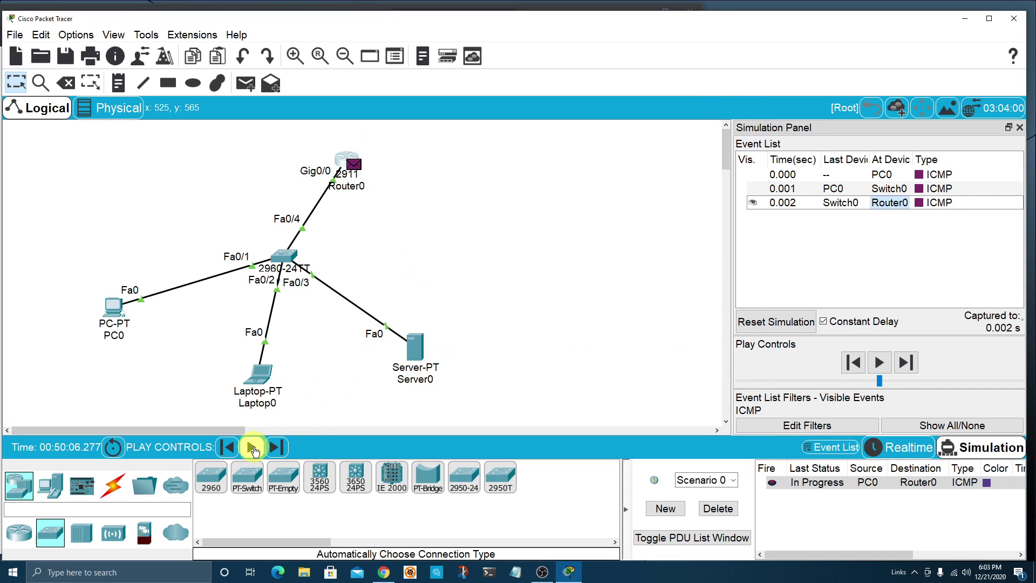
Step: Advance the simulation by two more events until the reply reaches PC0, and review the PDU information for that final event
click(277, 449)
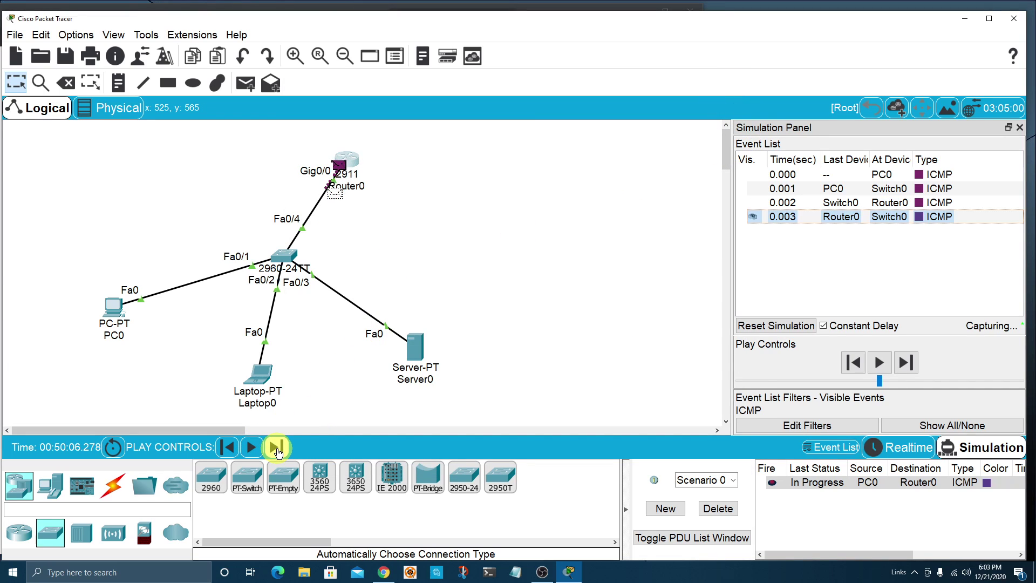
click(277, 450)
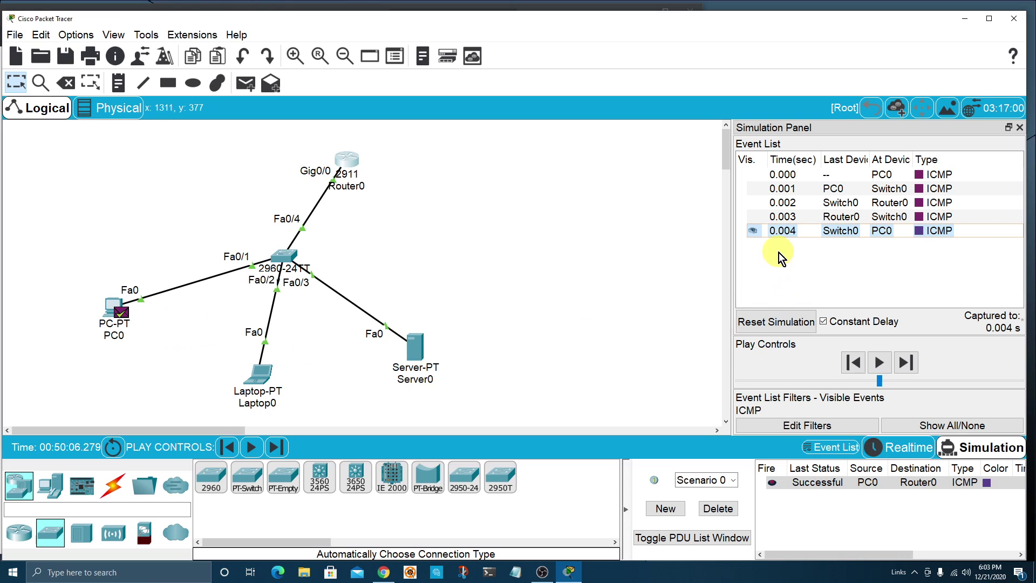
click(880, 232)
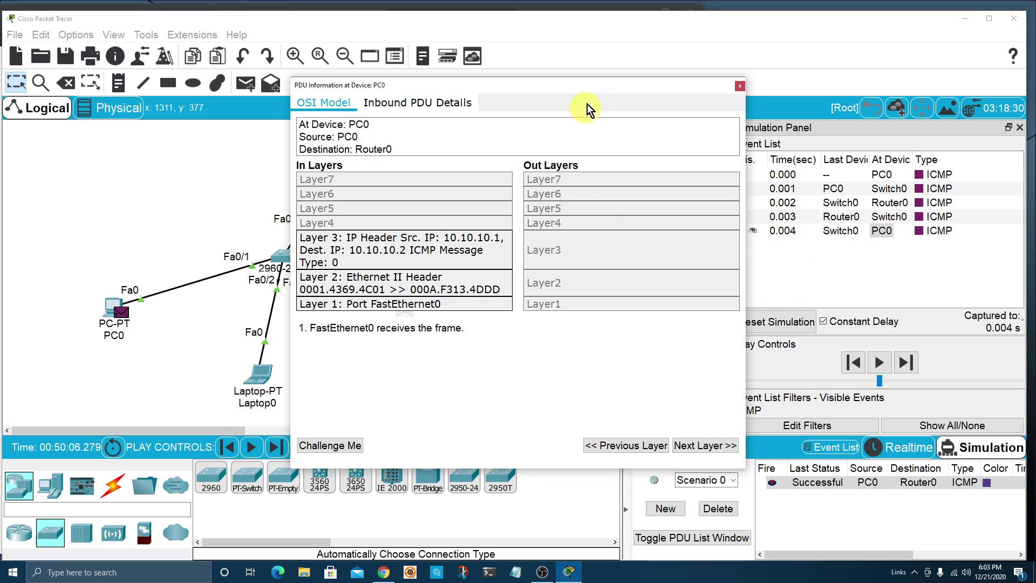
drag(594, 92, 691, 40)
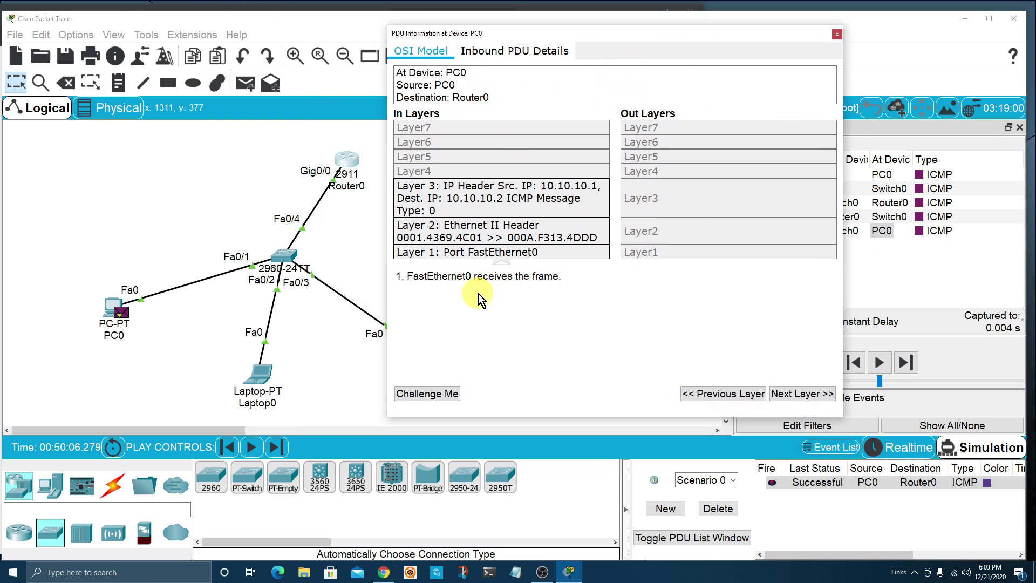
click(837, 33)
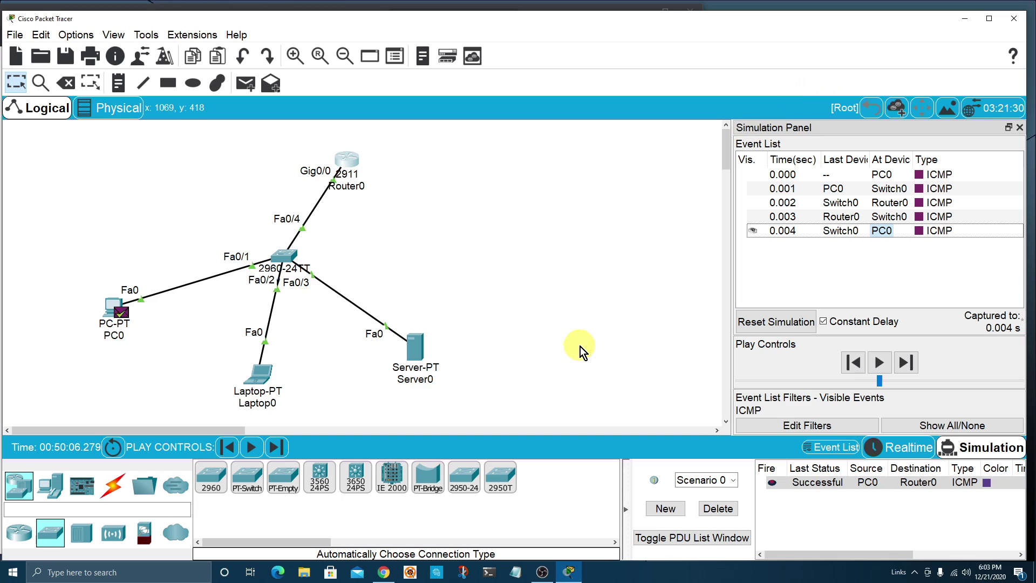